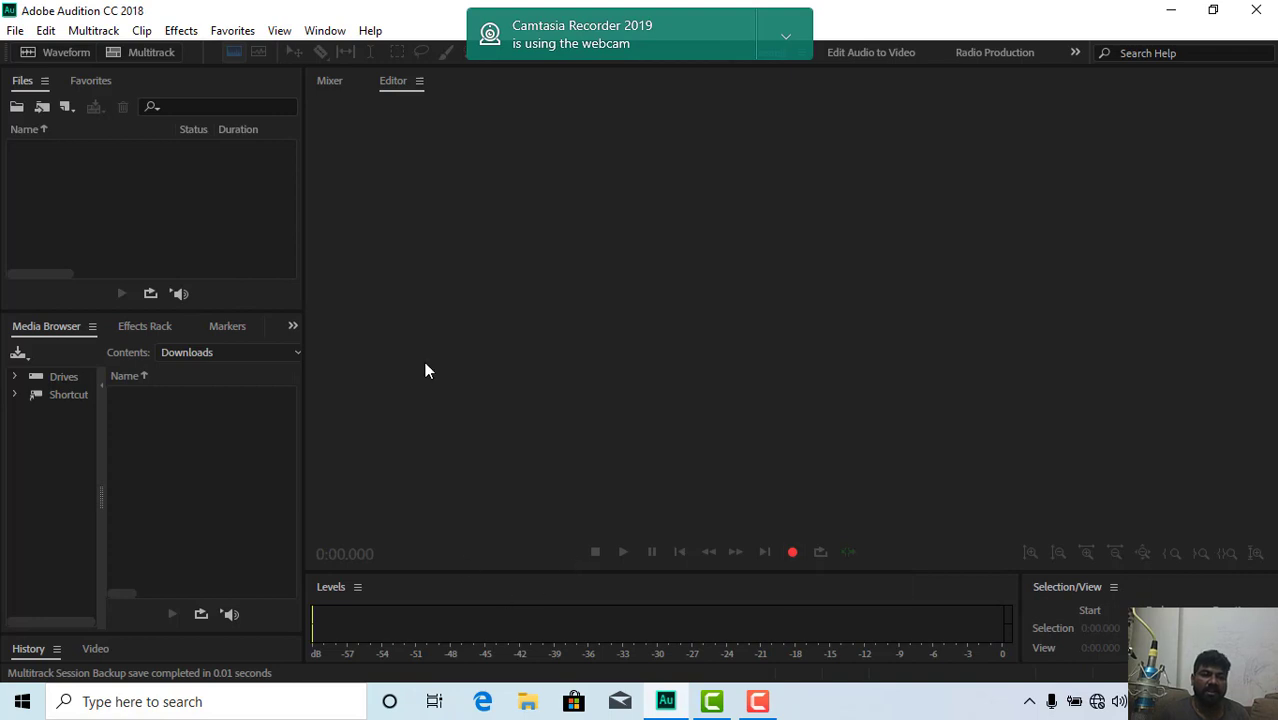
Step: In the audio hardware preferences, set the default input to No Input and the default output to Speakers / Headphones (Realtek High Definition Audio)
left_click(47, 33)
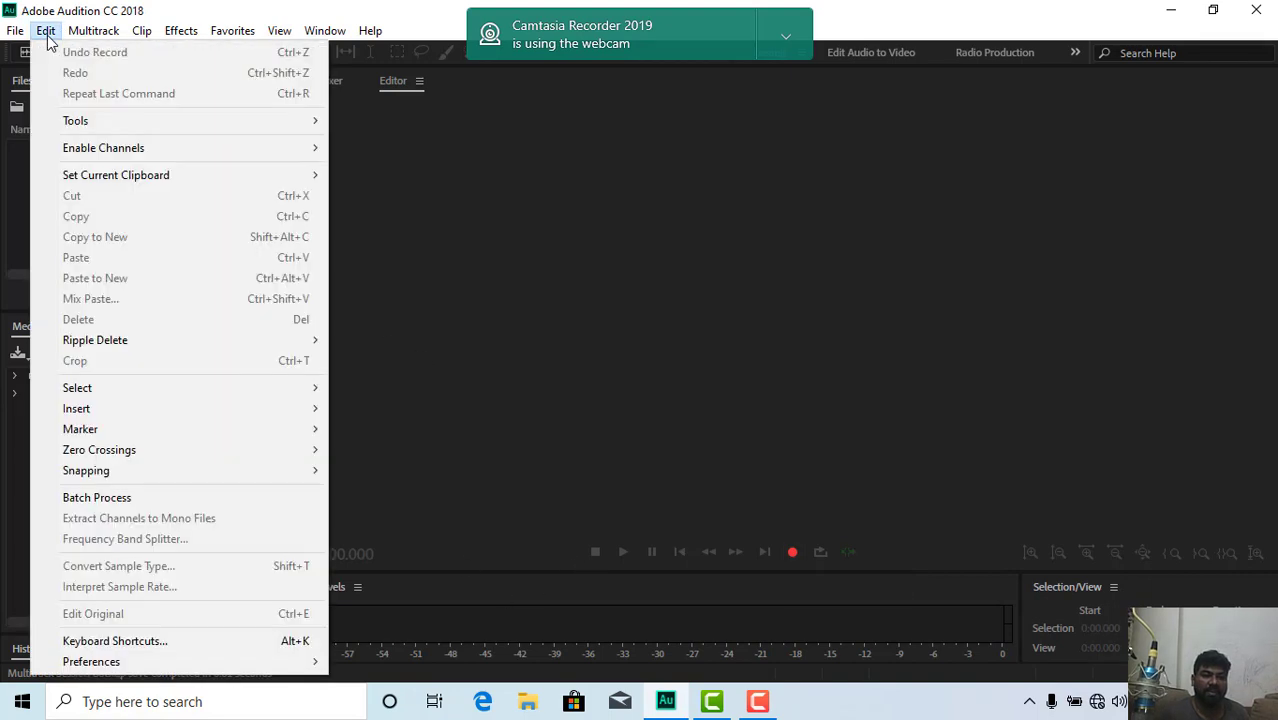
mouse_move(229, 667)
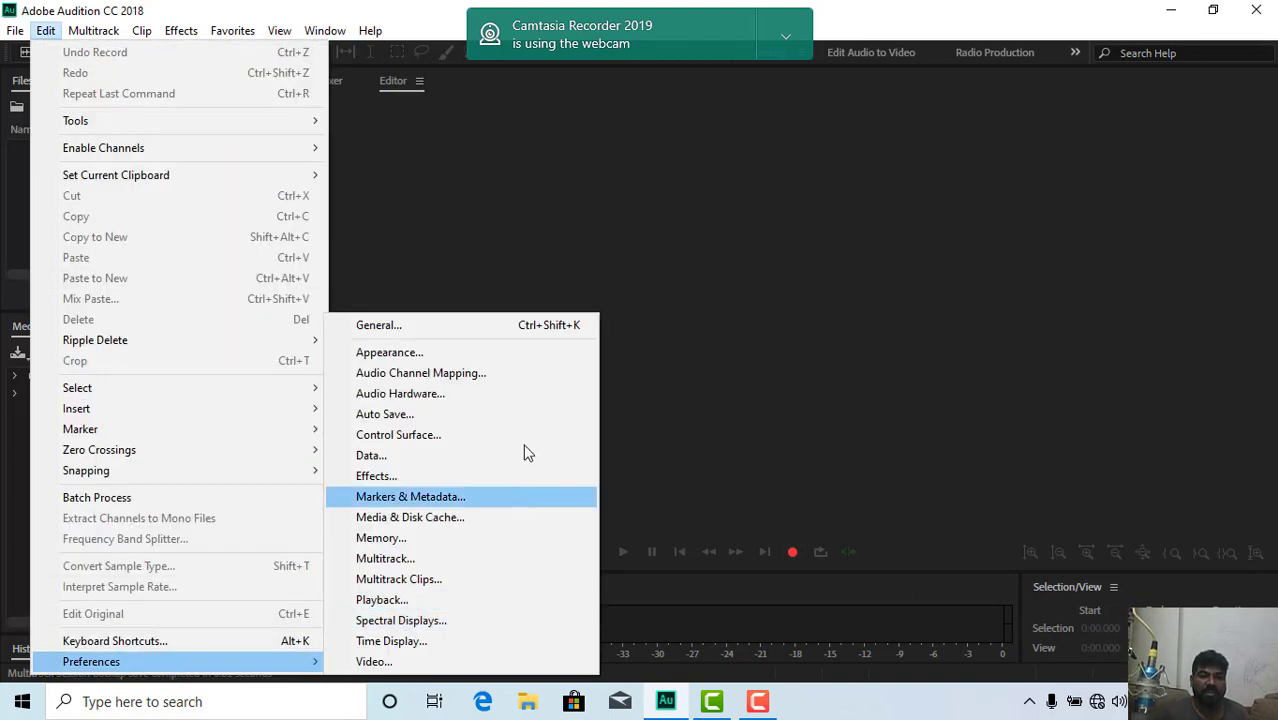
left_click(522, 397)
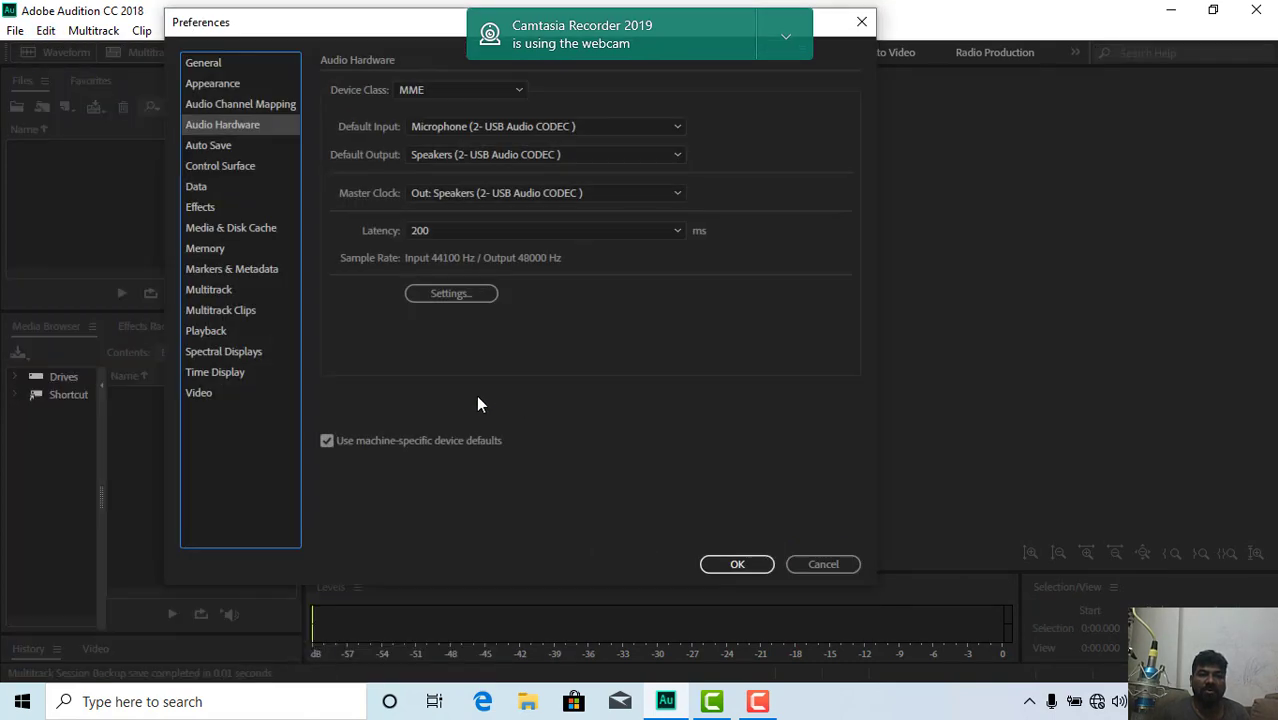
left_click(655, 128)
left_click(576, 171)
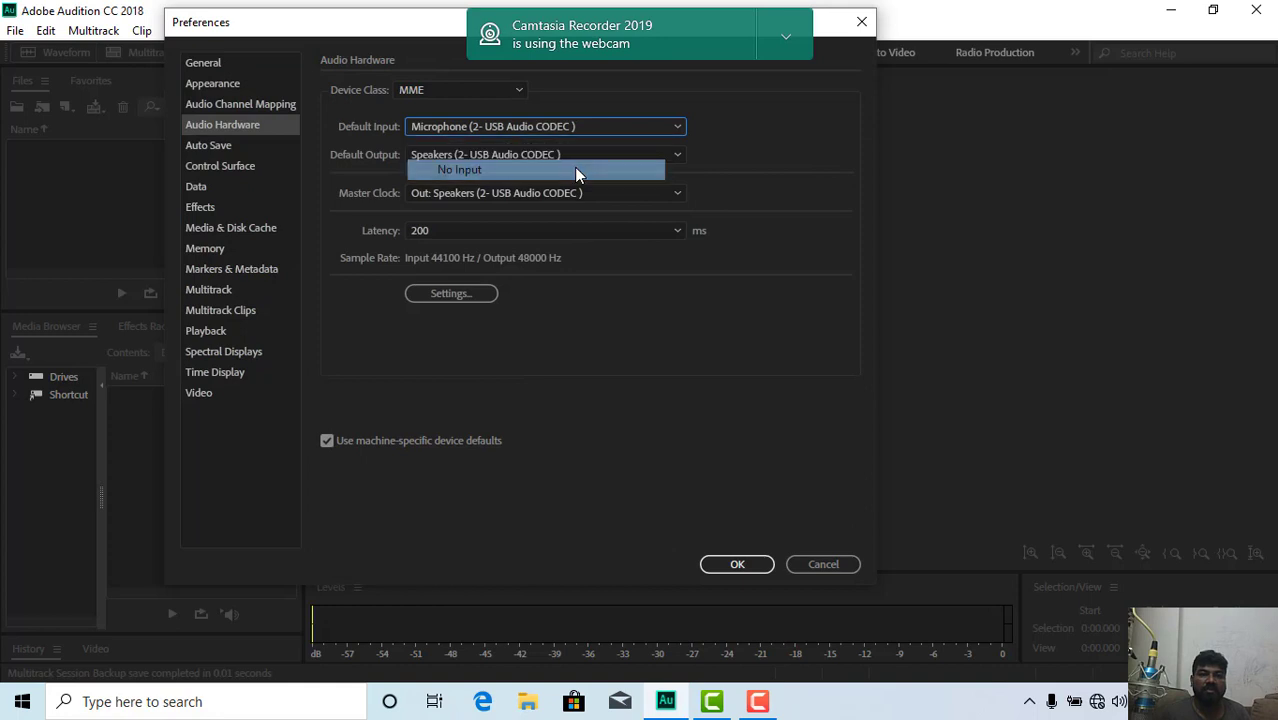
left_click(591, 158)
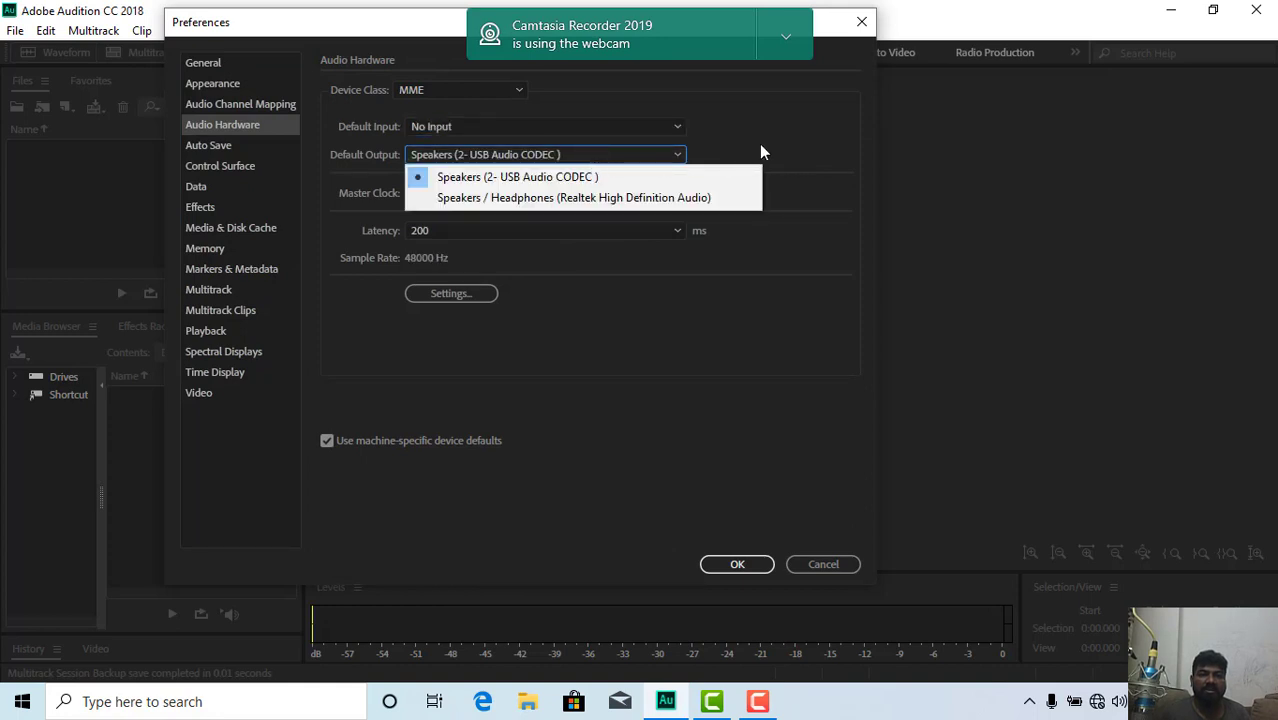
left_click(689, 197)
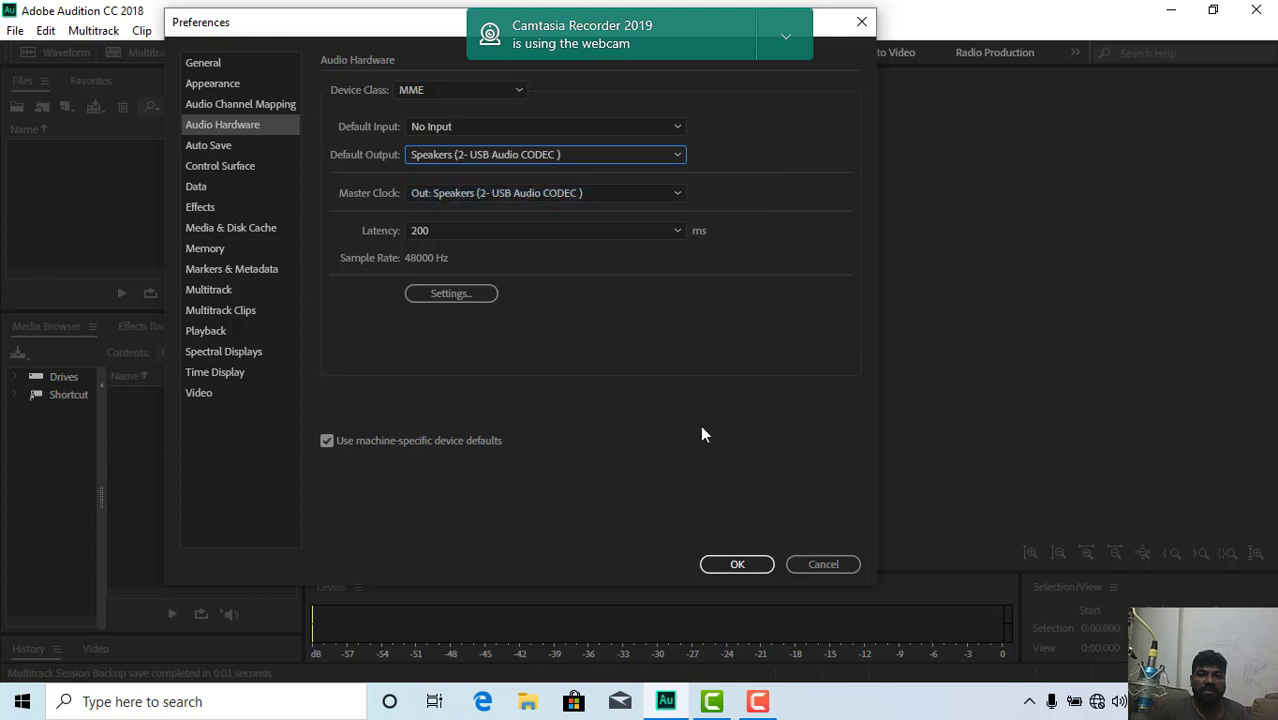
left_click(735, 566)
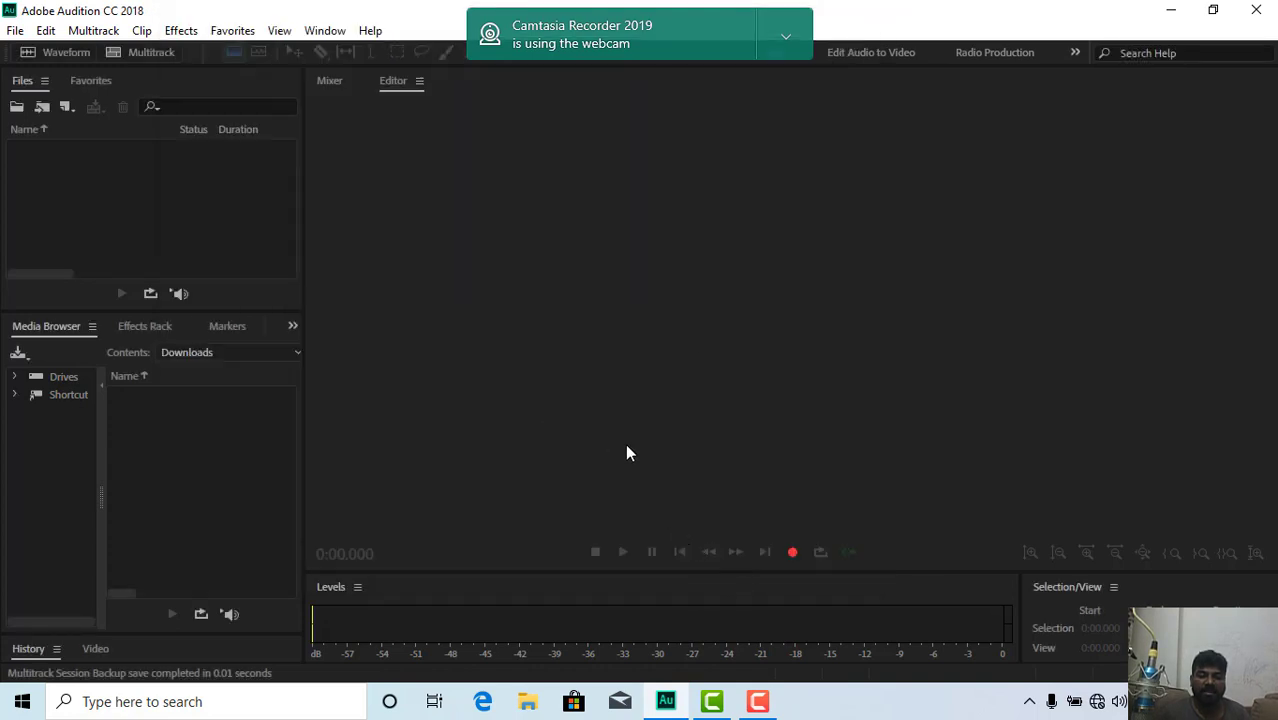
Step: Create a new audio file named rec with a 44100 Hz sample rate and try to start recording into it
left_click(791, 553)
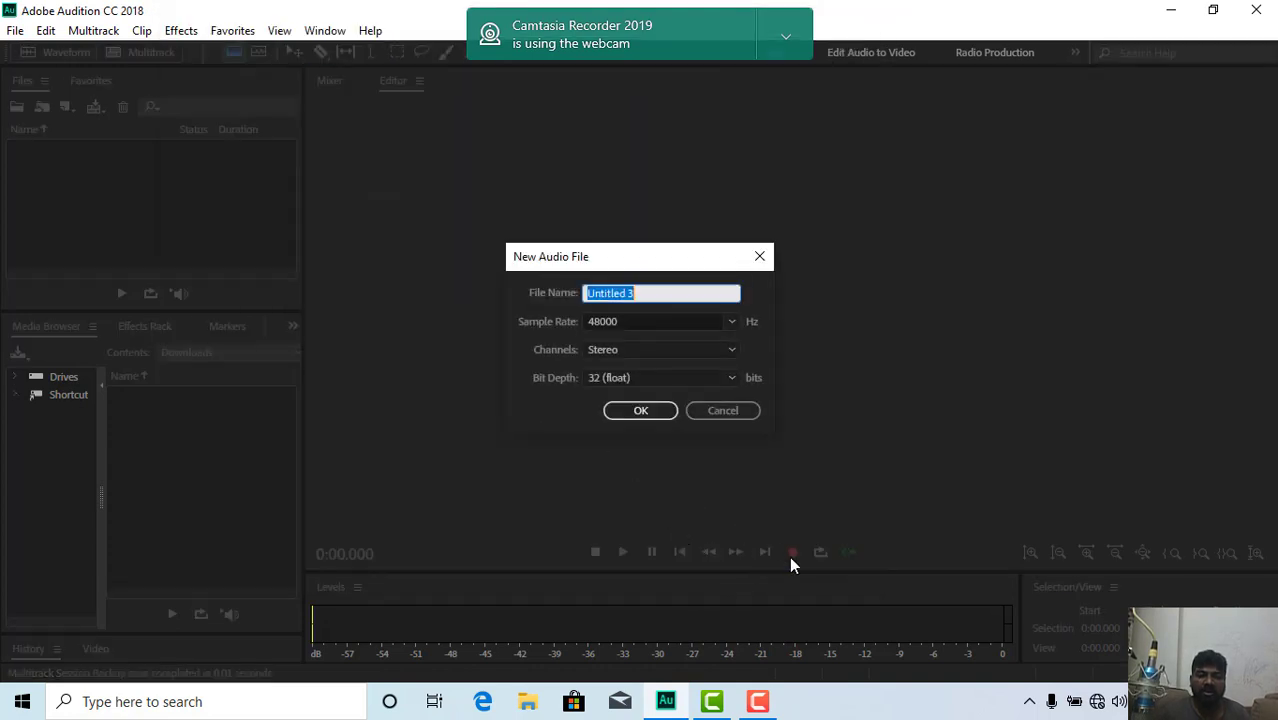
left_click(760, 256)
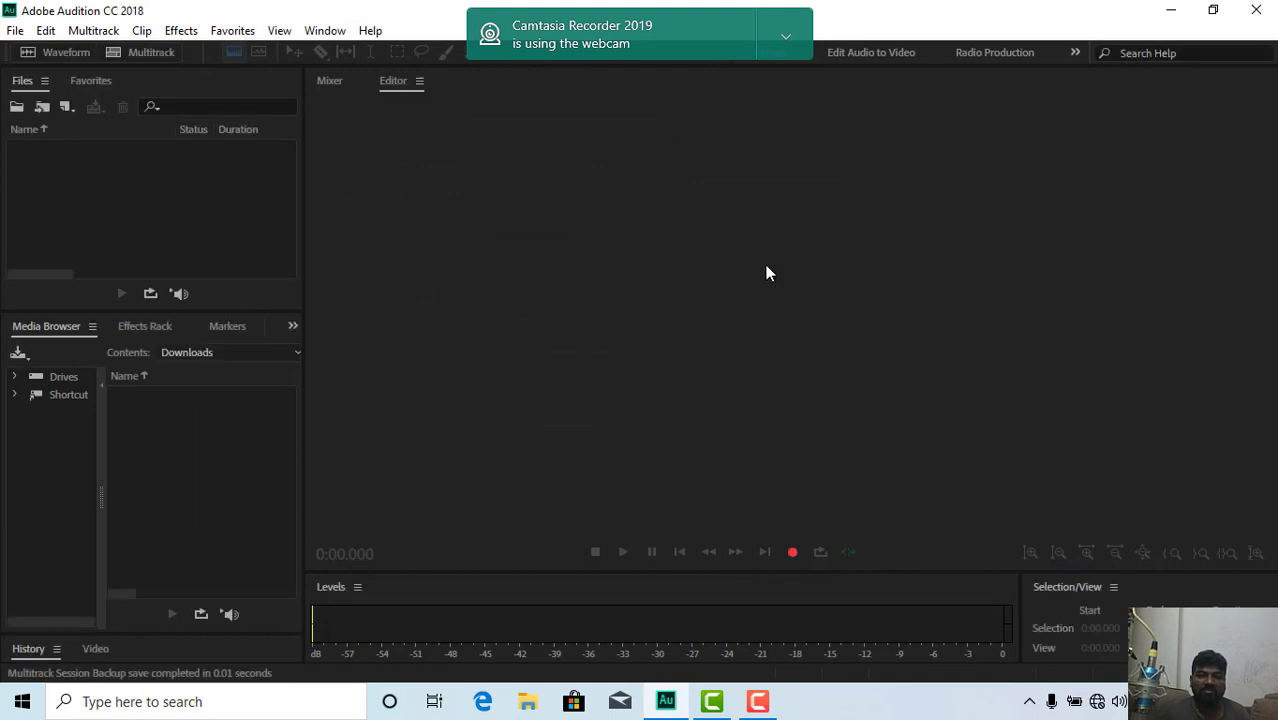
left_click(794, 555)
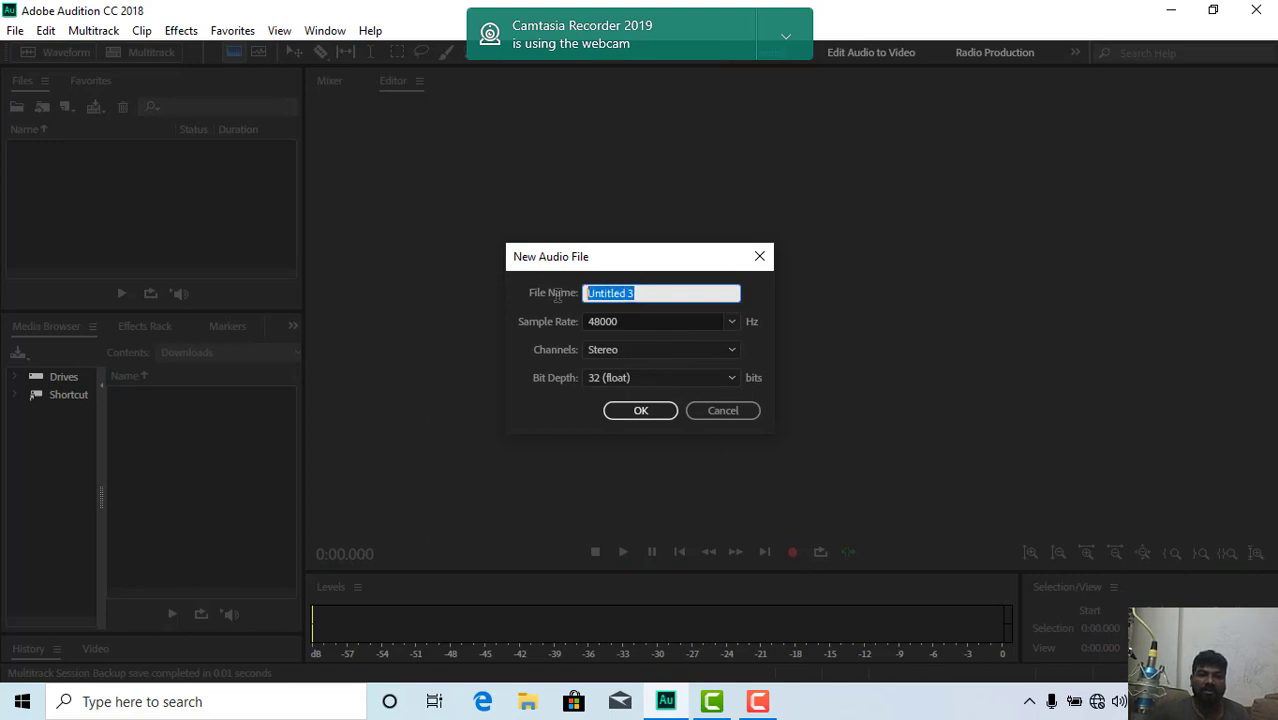
type("rec")
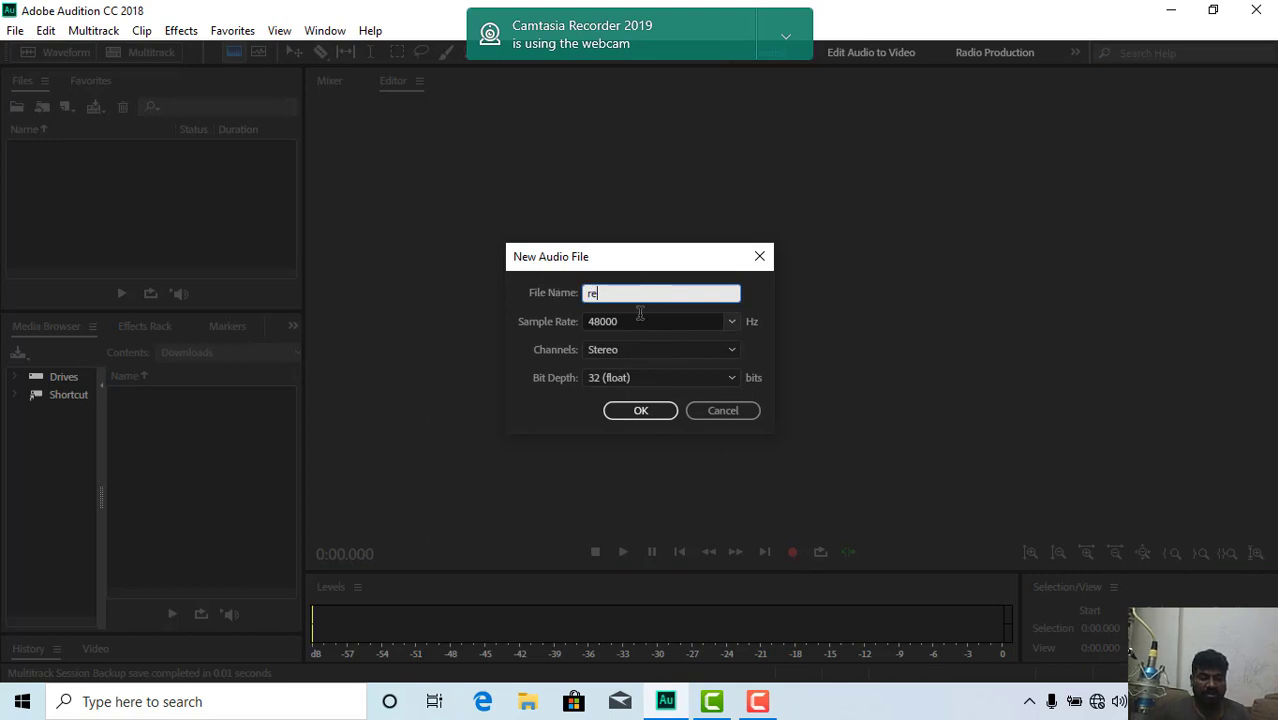
left_click(690, 321)
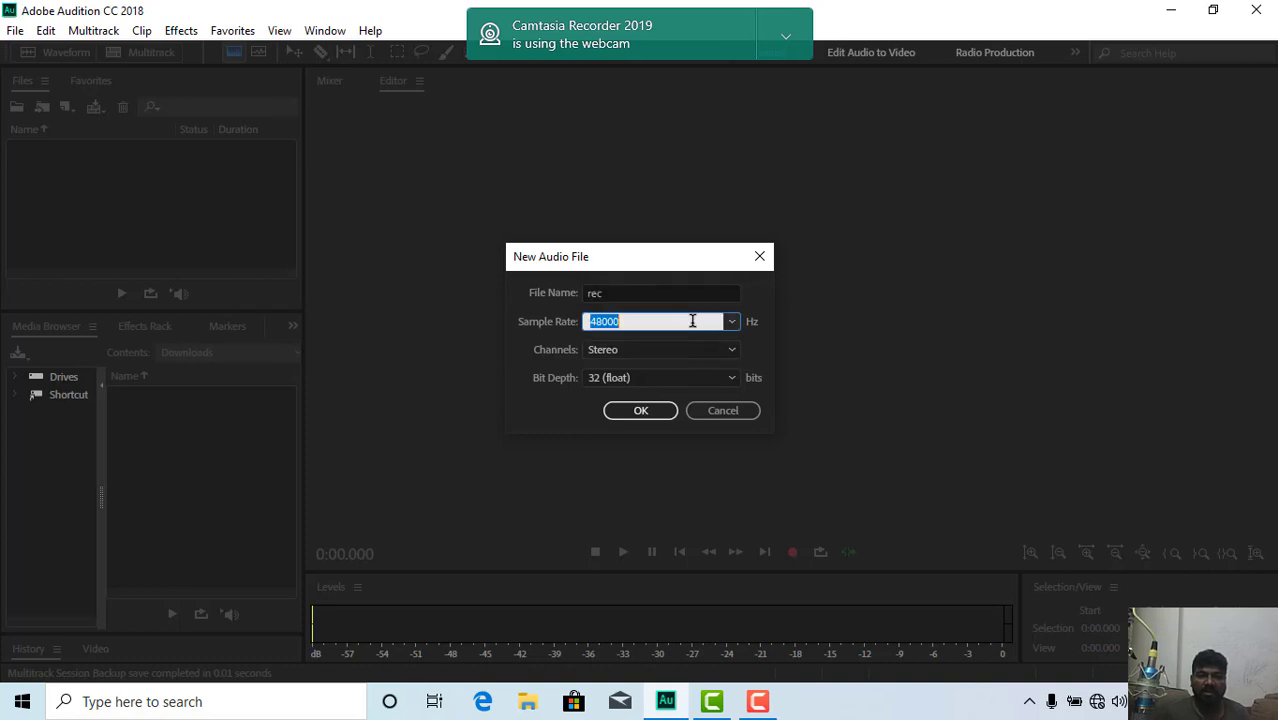
left_click(730, 321)
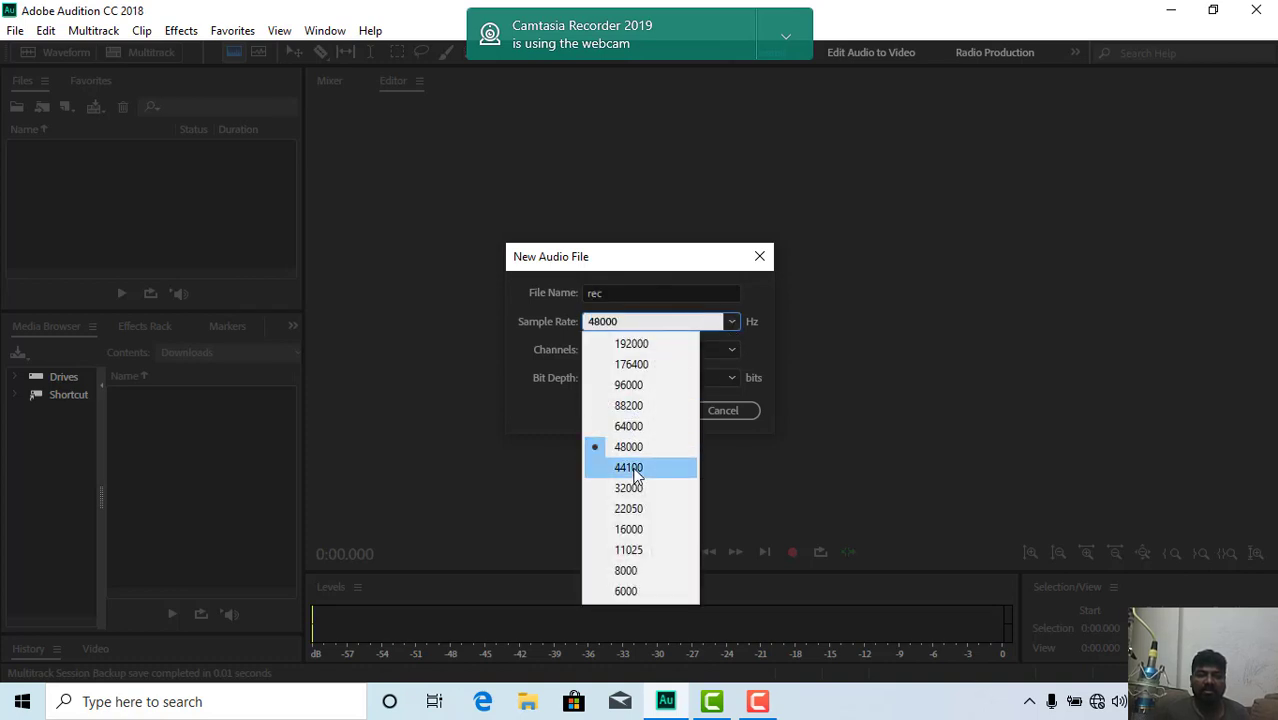
left_click(633, 468)
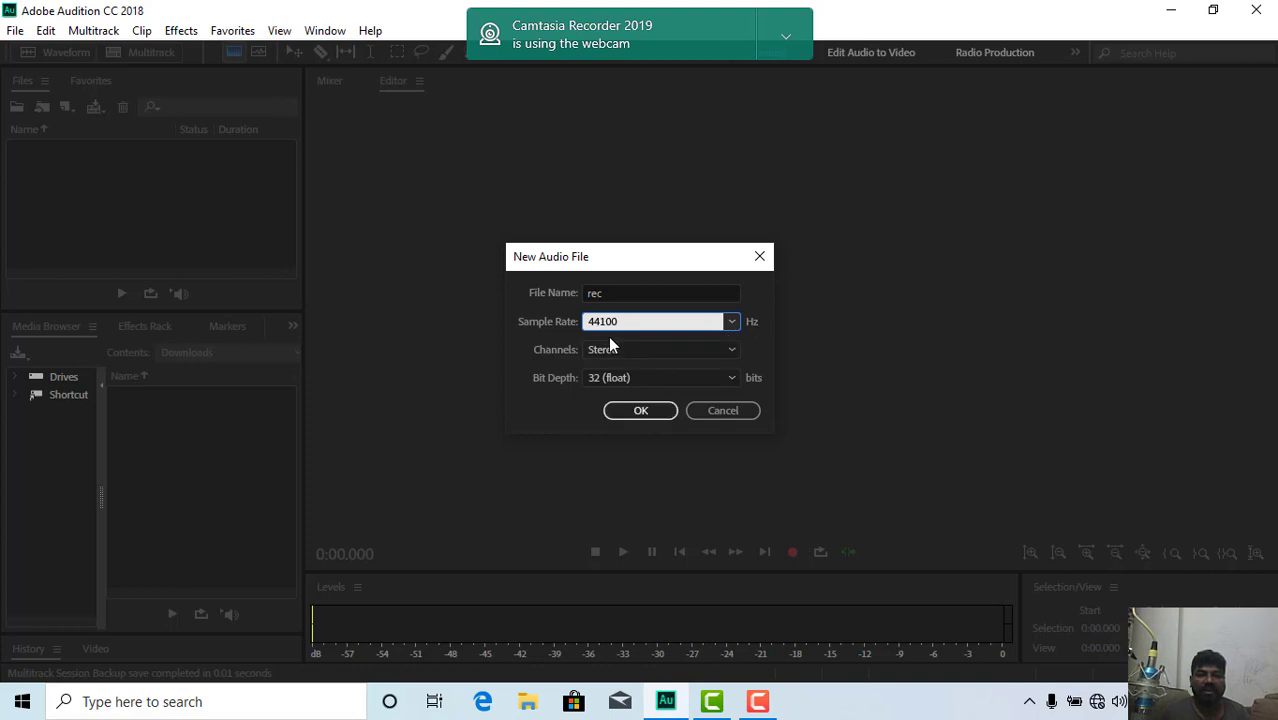
left_click(633, 416)
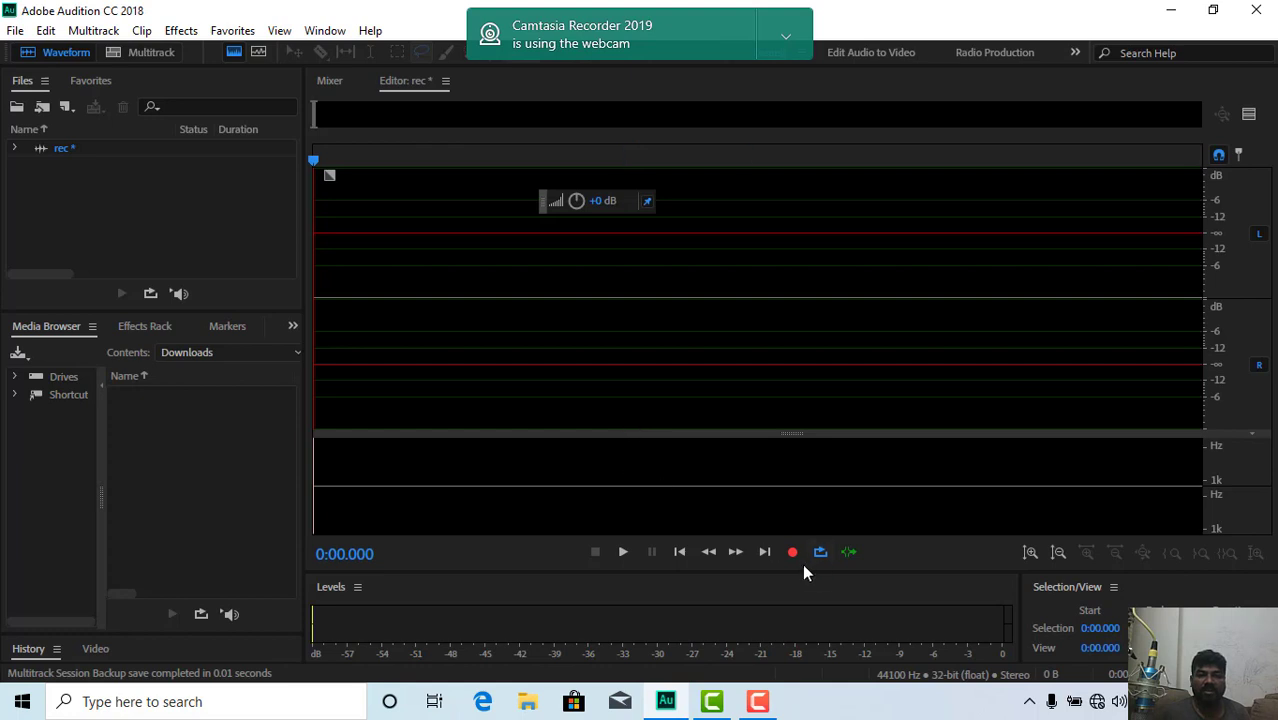
left_click(784, 553)
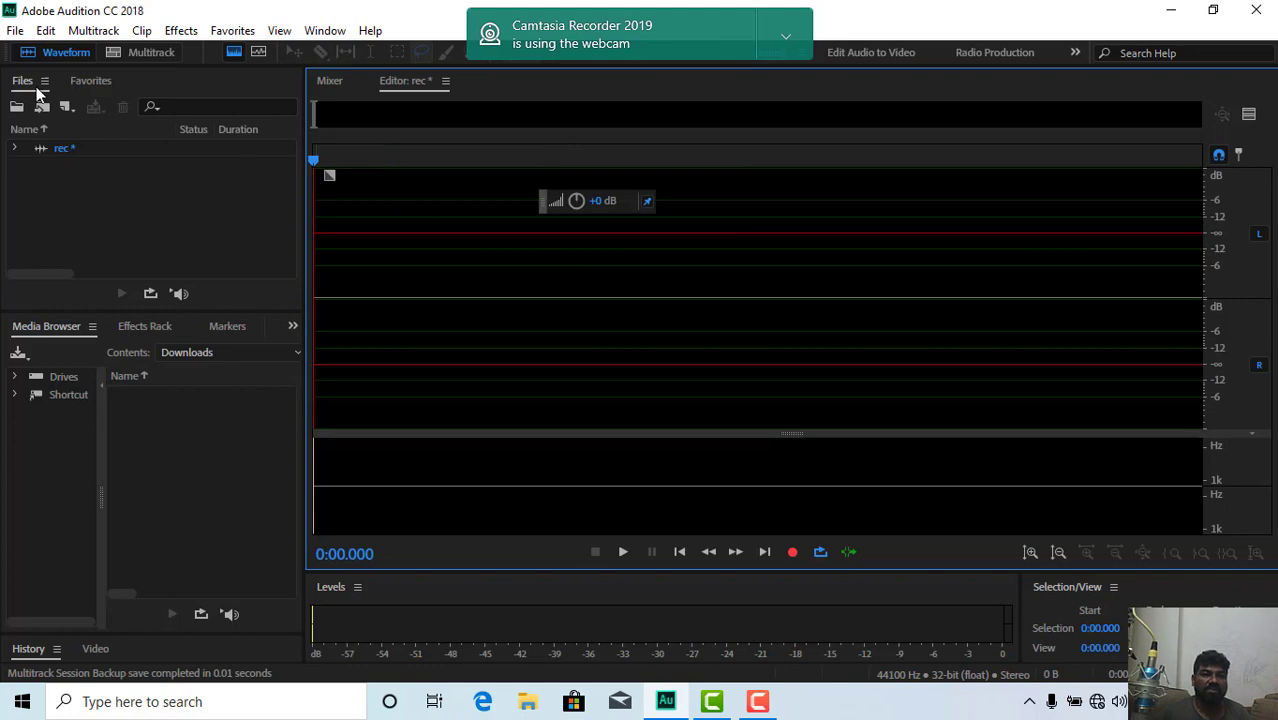
Step: In the audio hardware preferences, set the default input to Microphone (2- USB Audio CODEC) and the default output to Speakers (2- USB Audio CODEC)
left_click(47, 32)
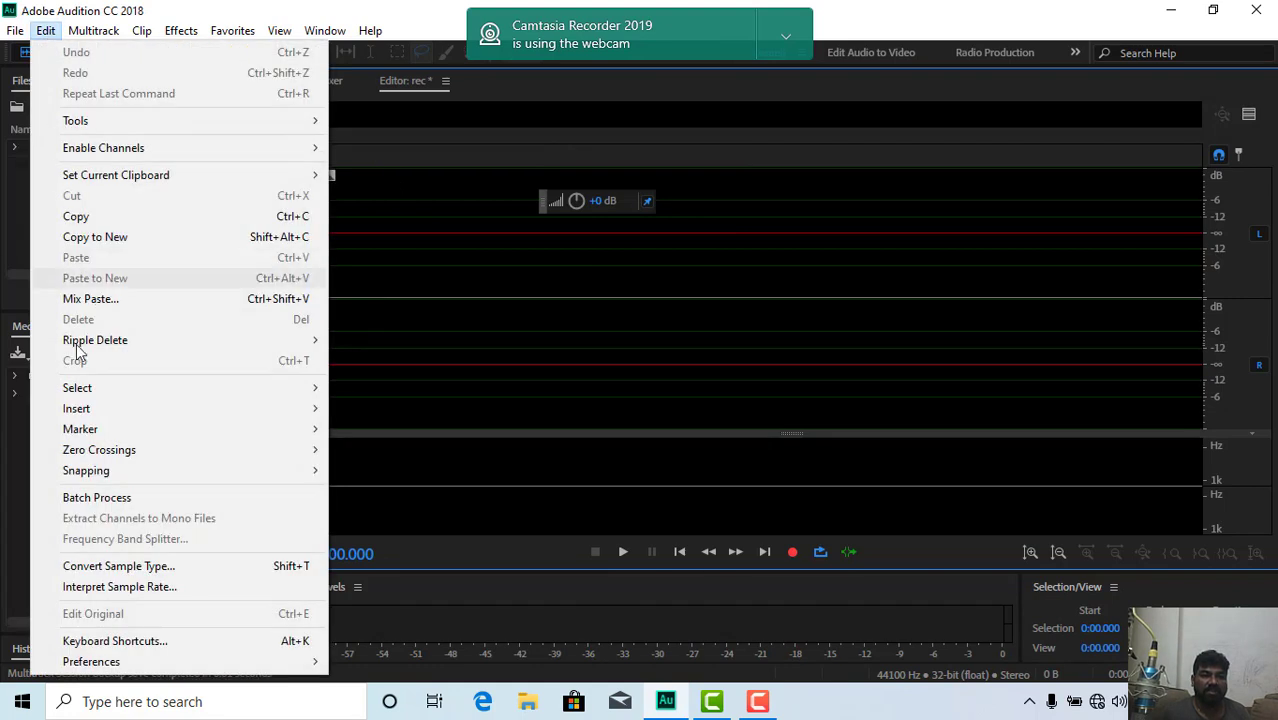
mouse_move(190, 663)
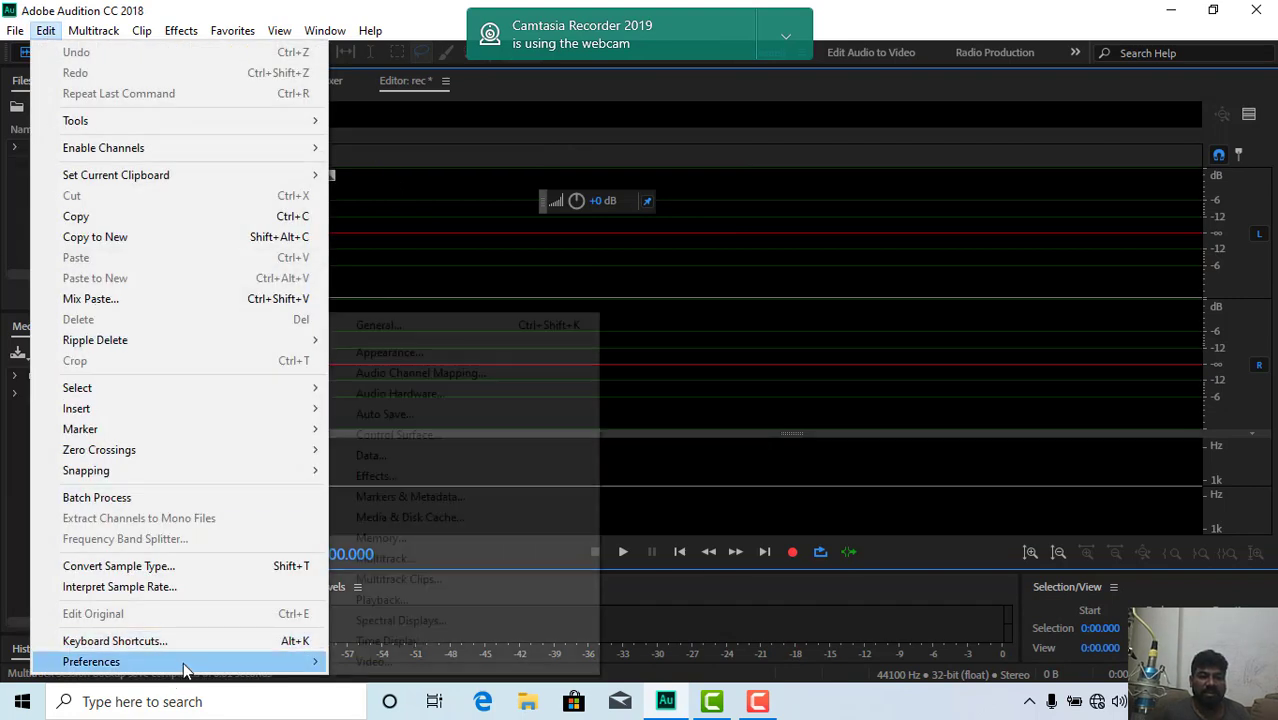
left_click(487, 393)
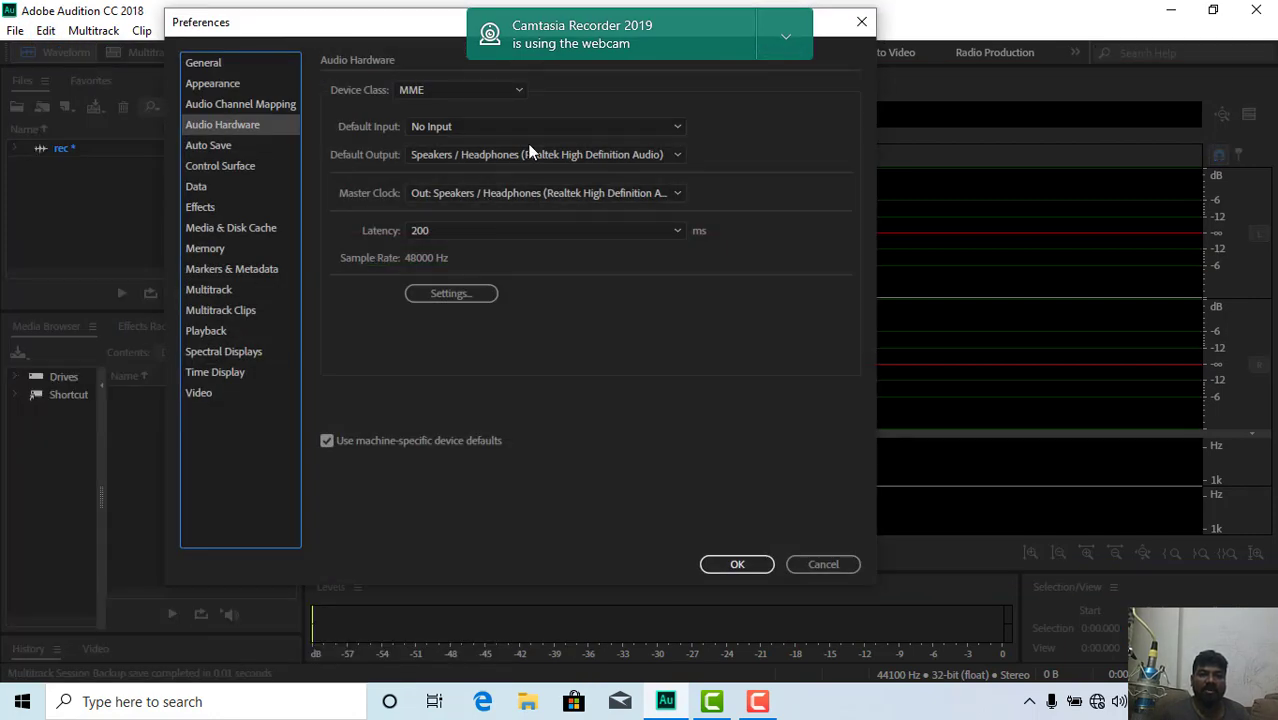
left_click(531, 127)
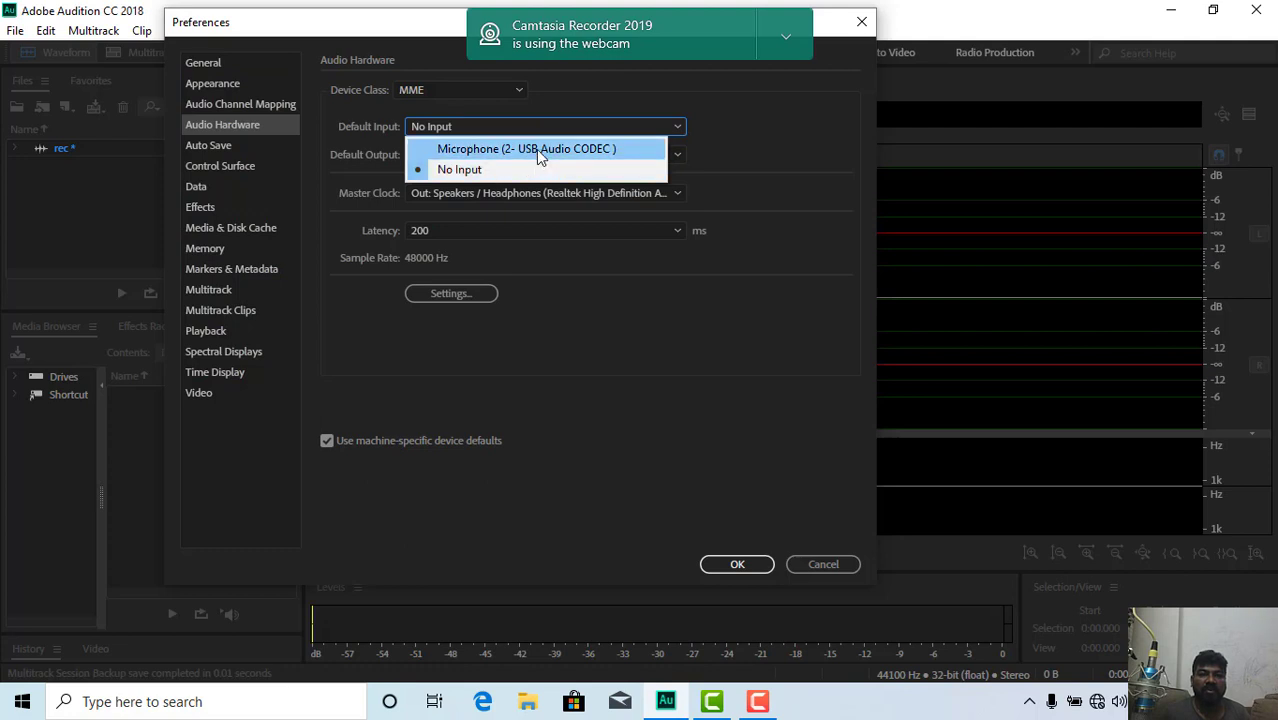
left_click(536, 149)
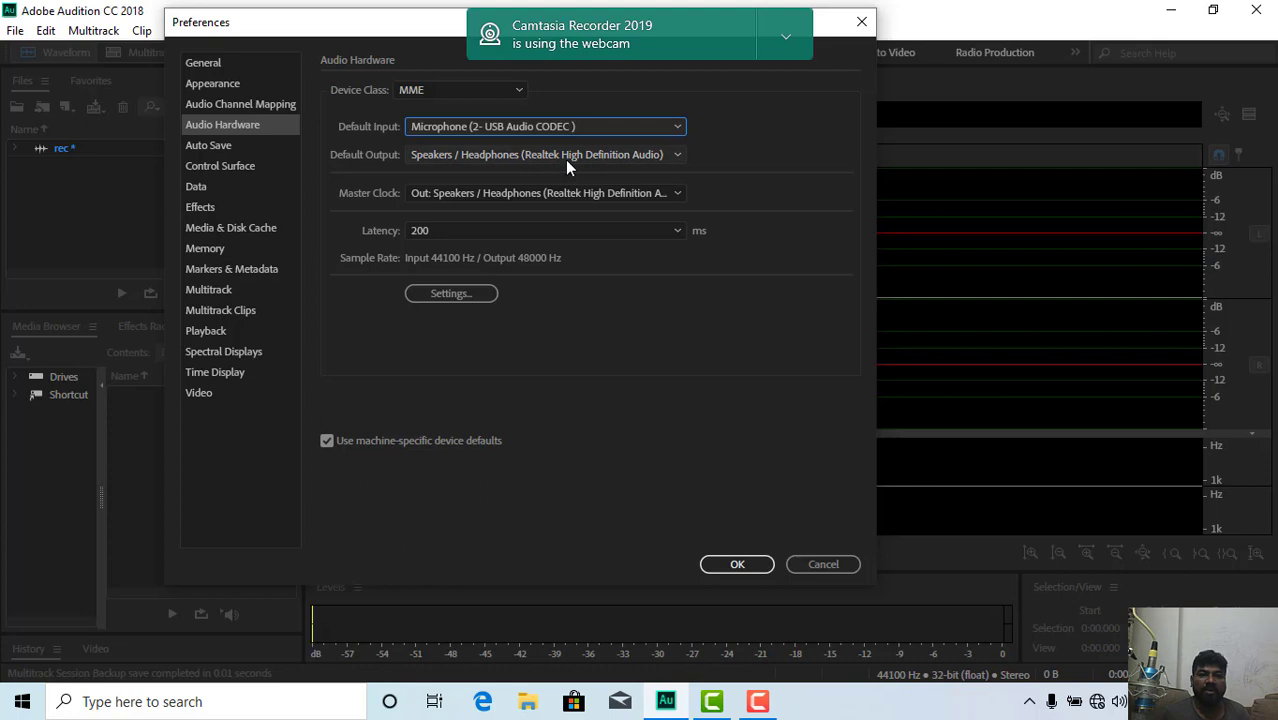
left_click(565, 159)
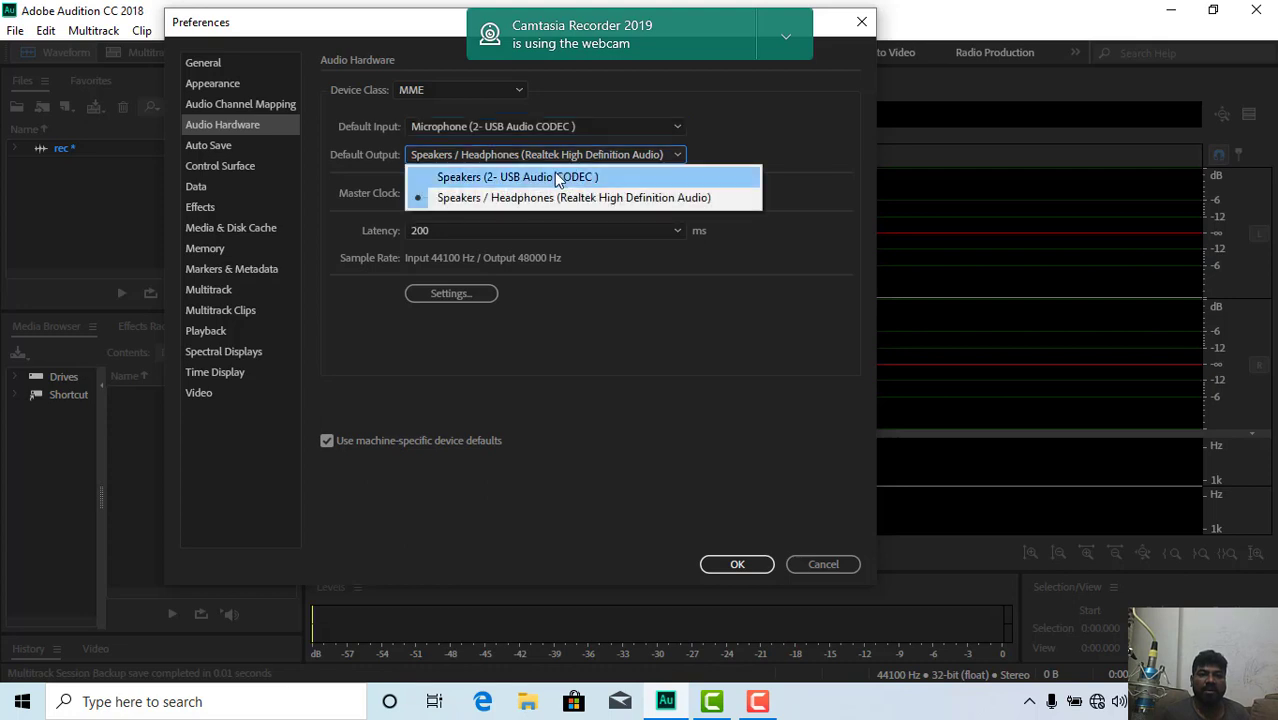
left_click(554, 176)
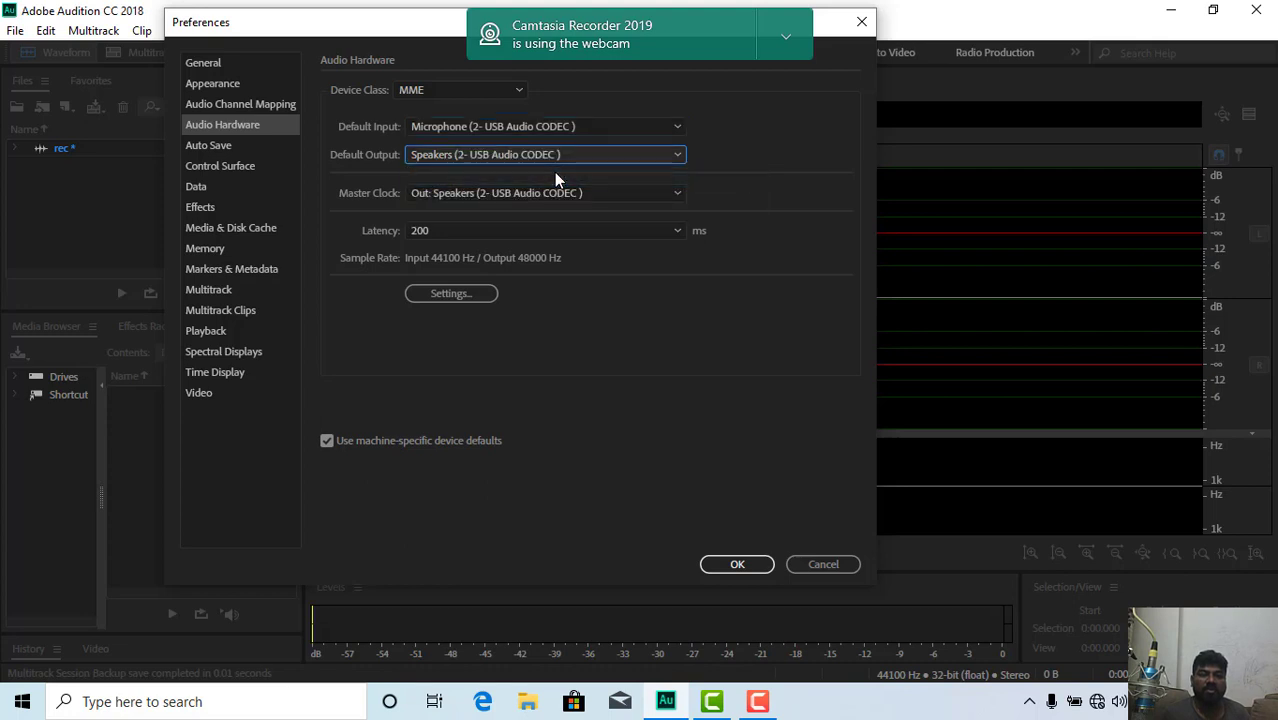
Step: Examine the available master clock and device class options, keeping MME as the device class
left_click(506, 195)
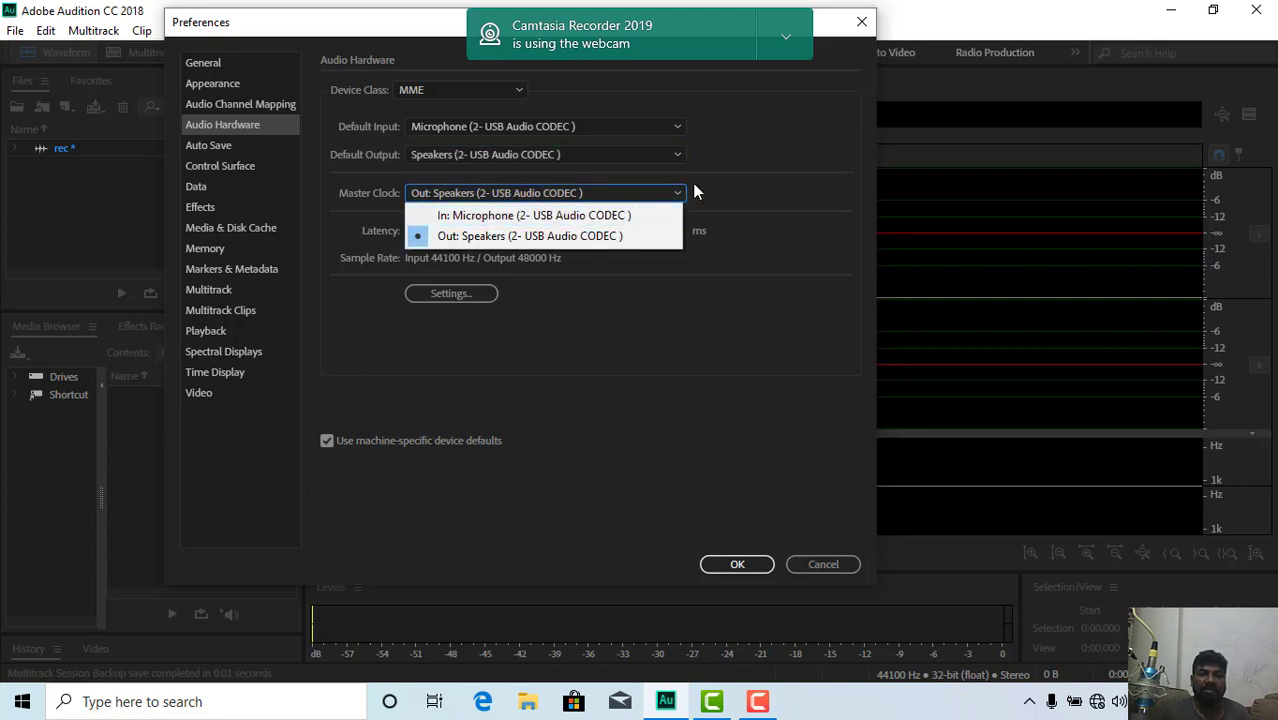
left_click(758, 176)
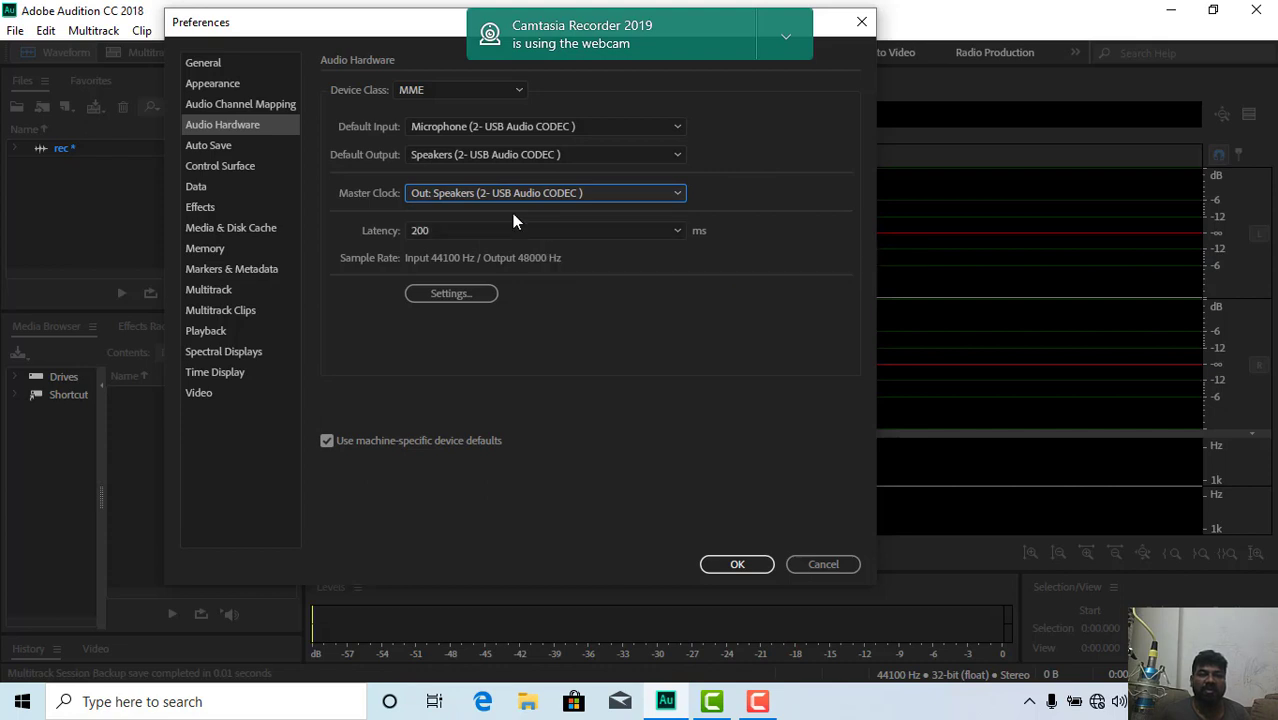
left_click(476, 89)
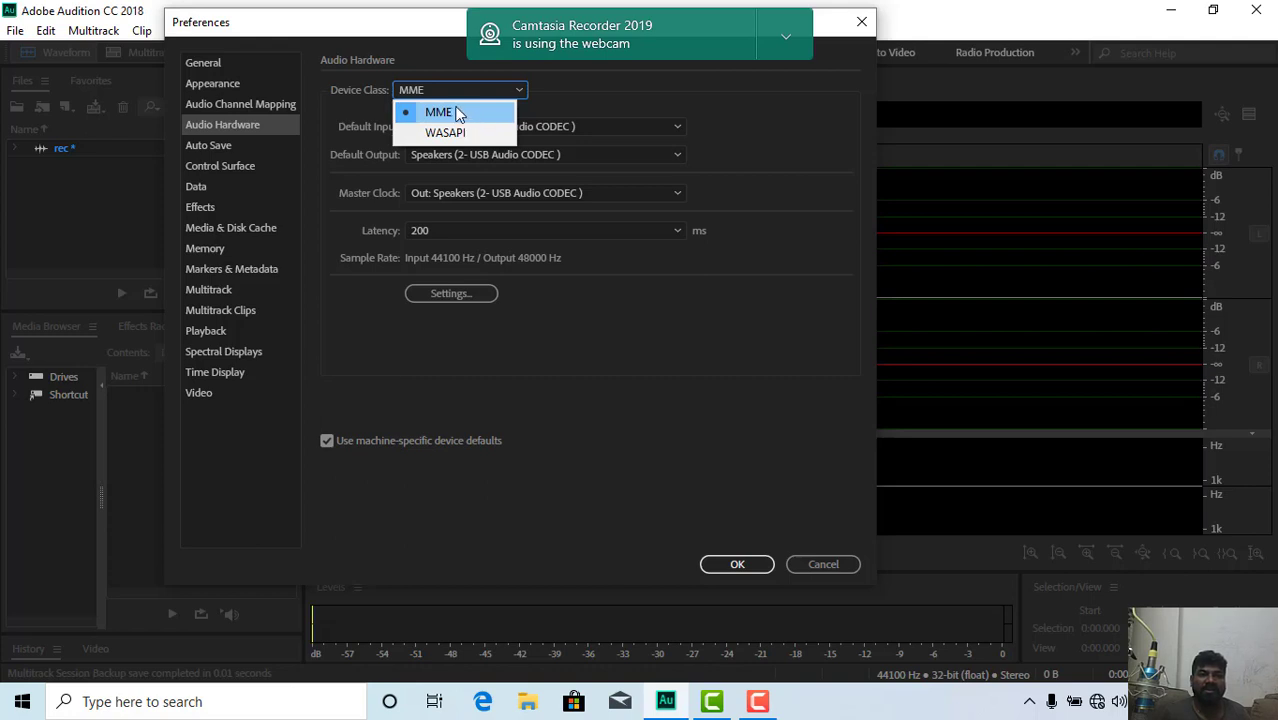
left_click(476, 116)
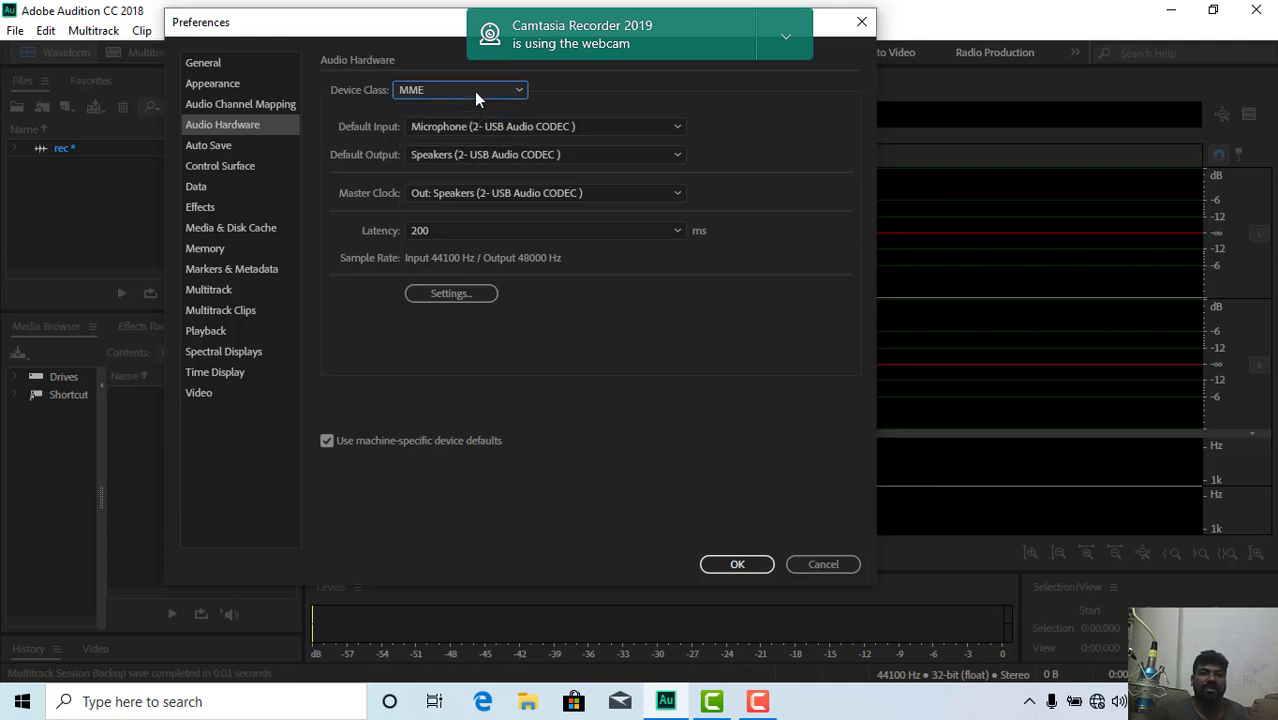
left_click(497, 88)
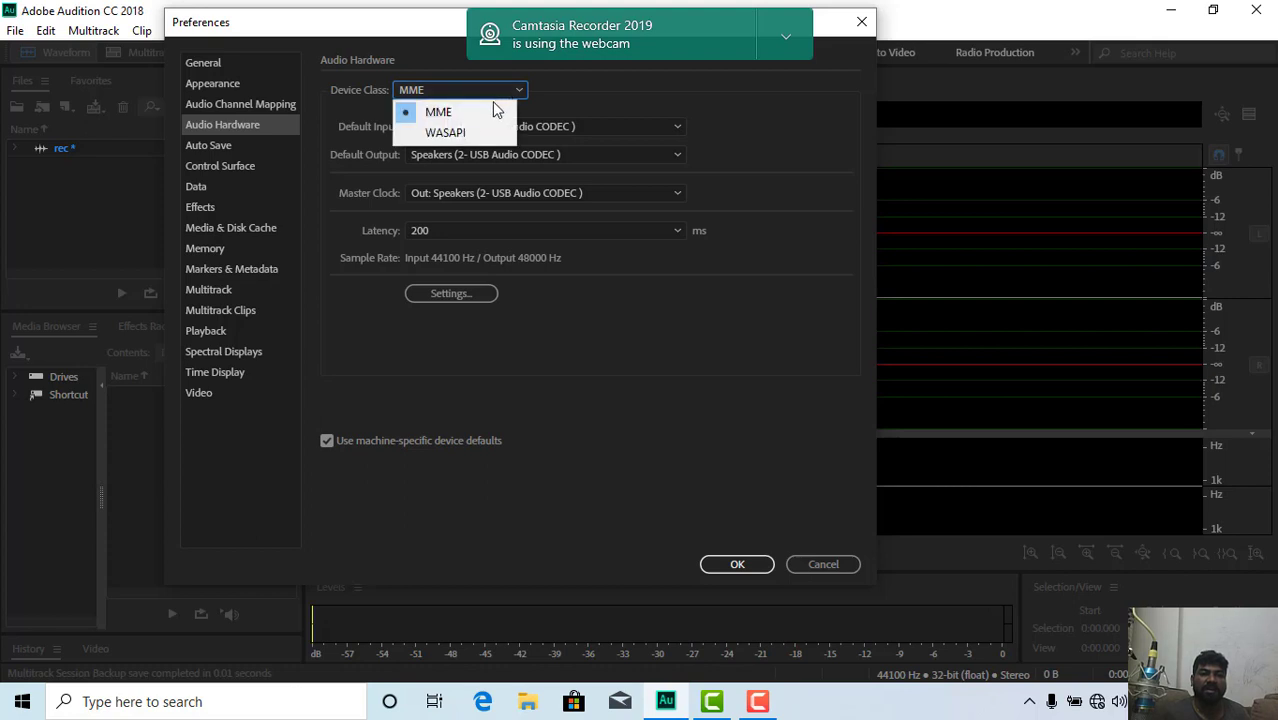
left_click(547, 93)
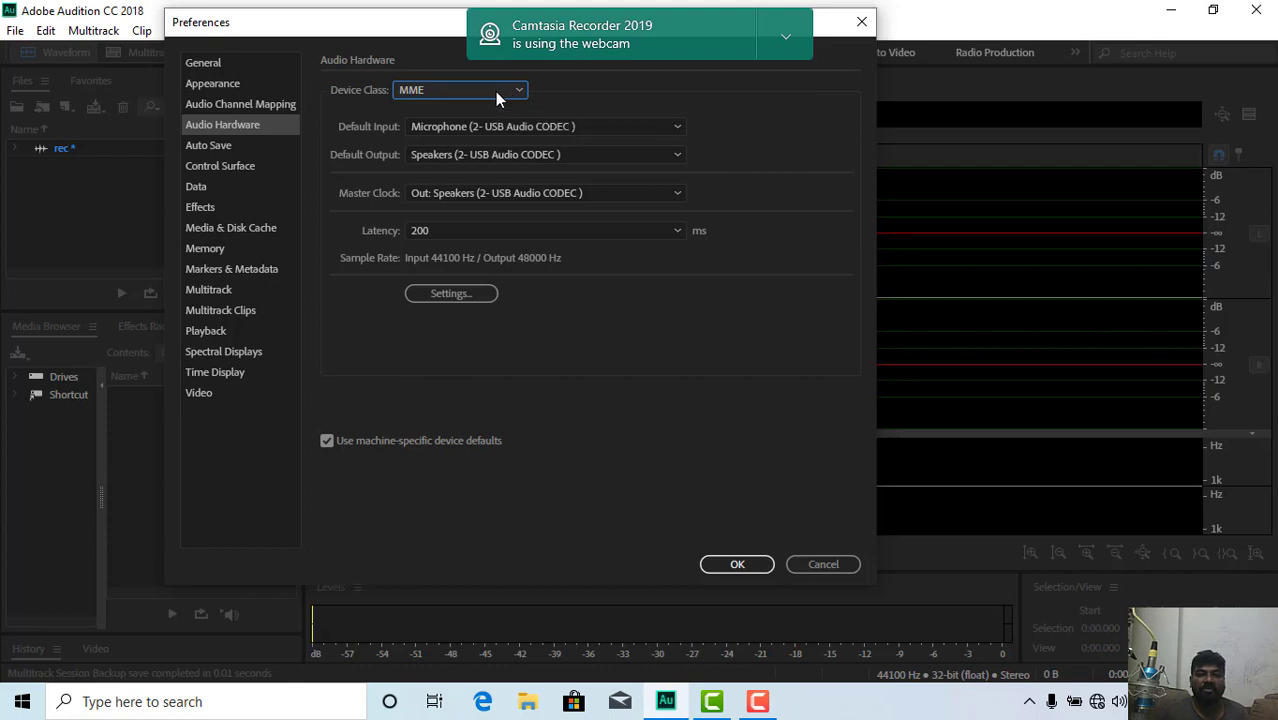
Step: Examine the available latency values for the audio hardware and choose 200 ms
left_click(504, 229)
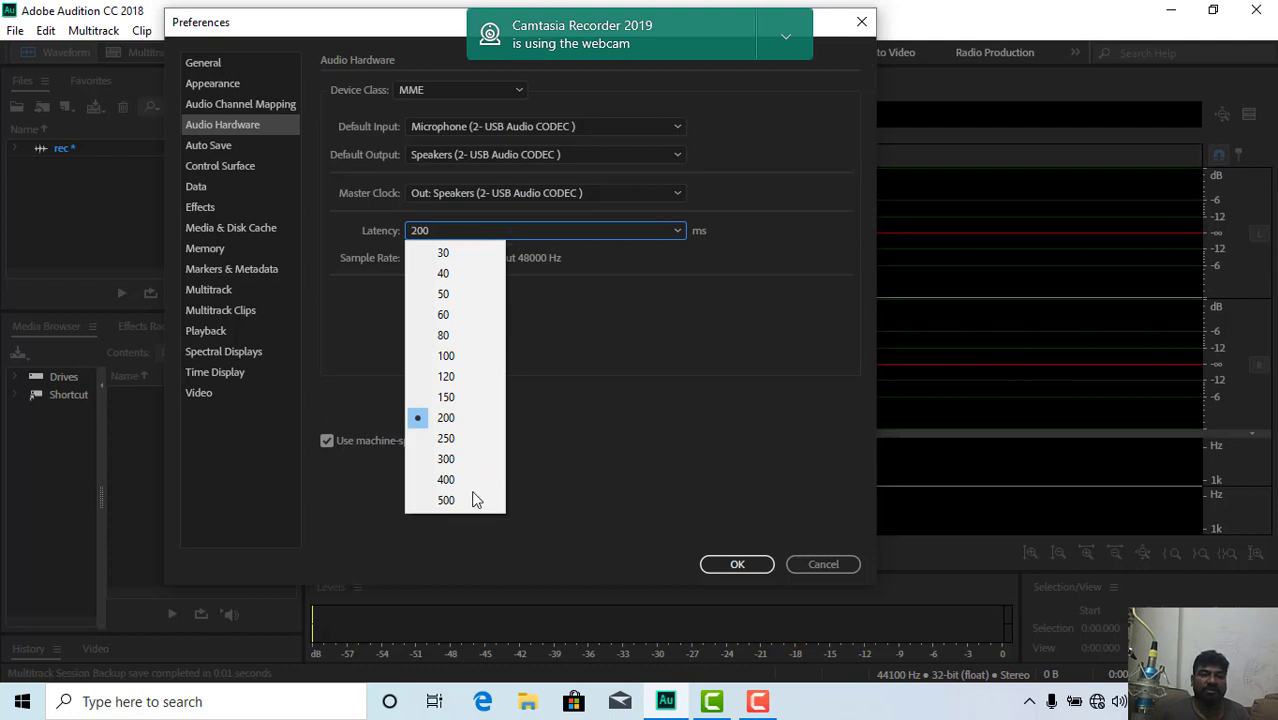
left_click(549, 403)
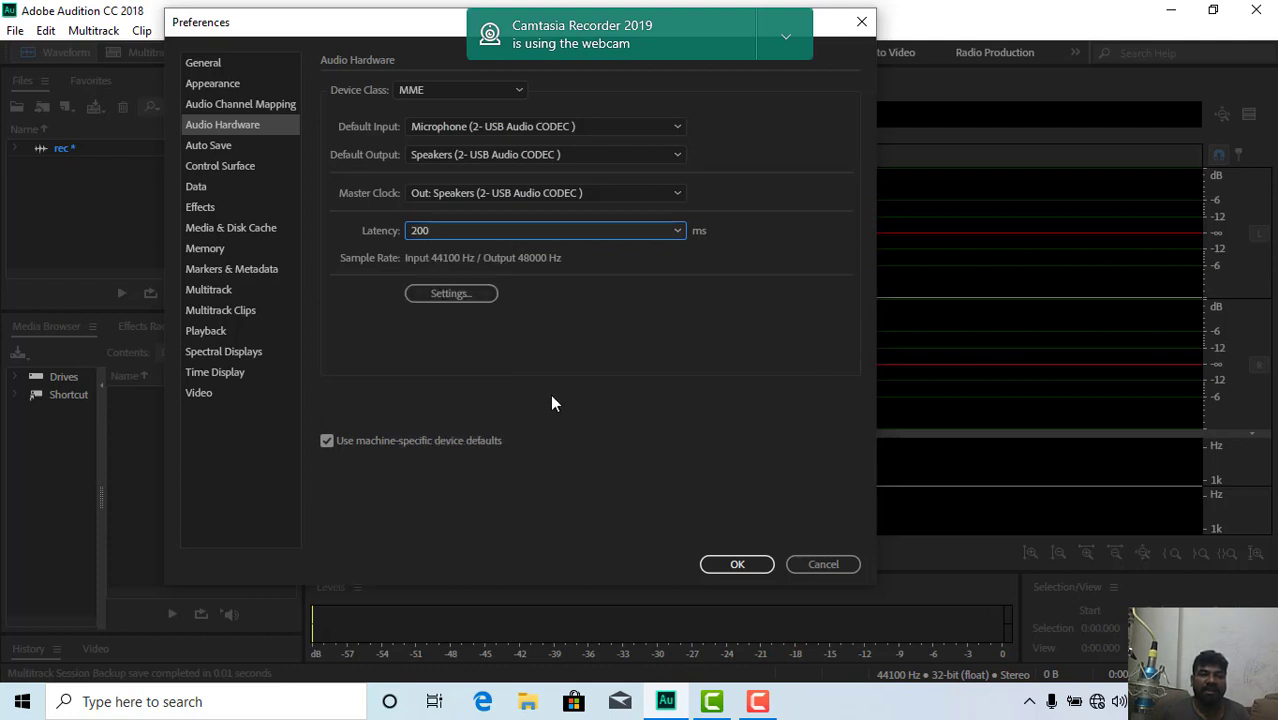
left_click(531, 229)
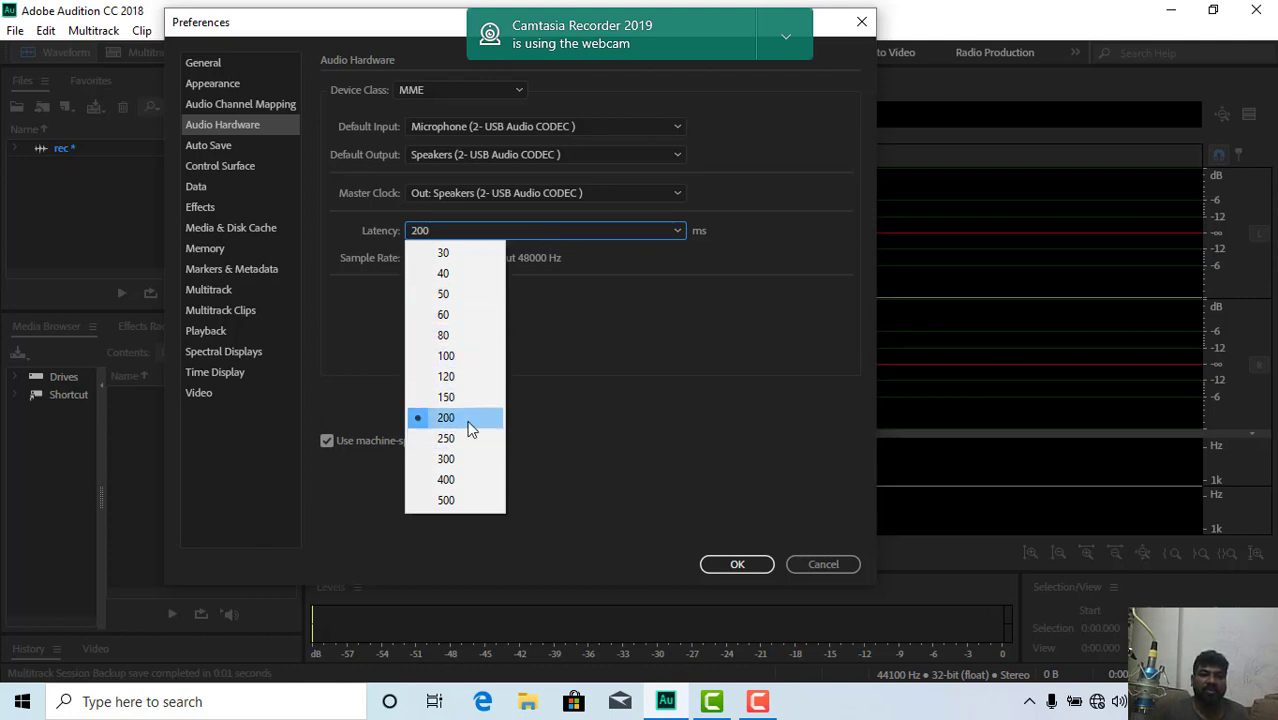
left_click(443, 418)
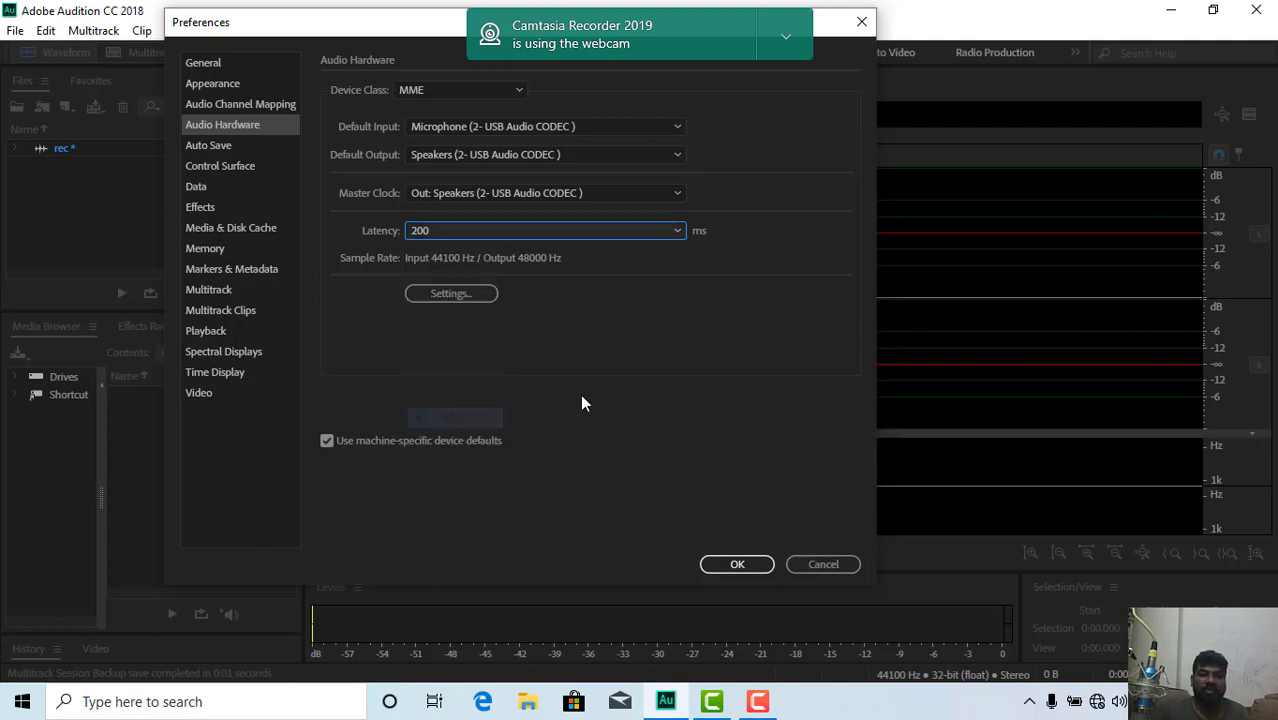
Step: Open the audio device settings from the audio hardware preferences and check the volume level of the USB Audio CODEC speakers
left_click(456, 298)
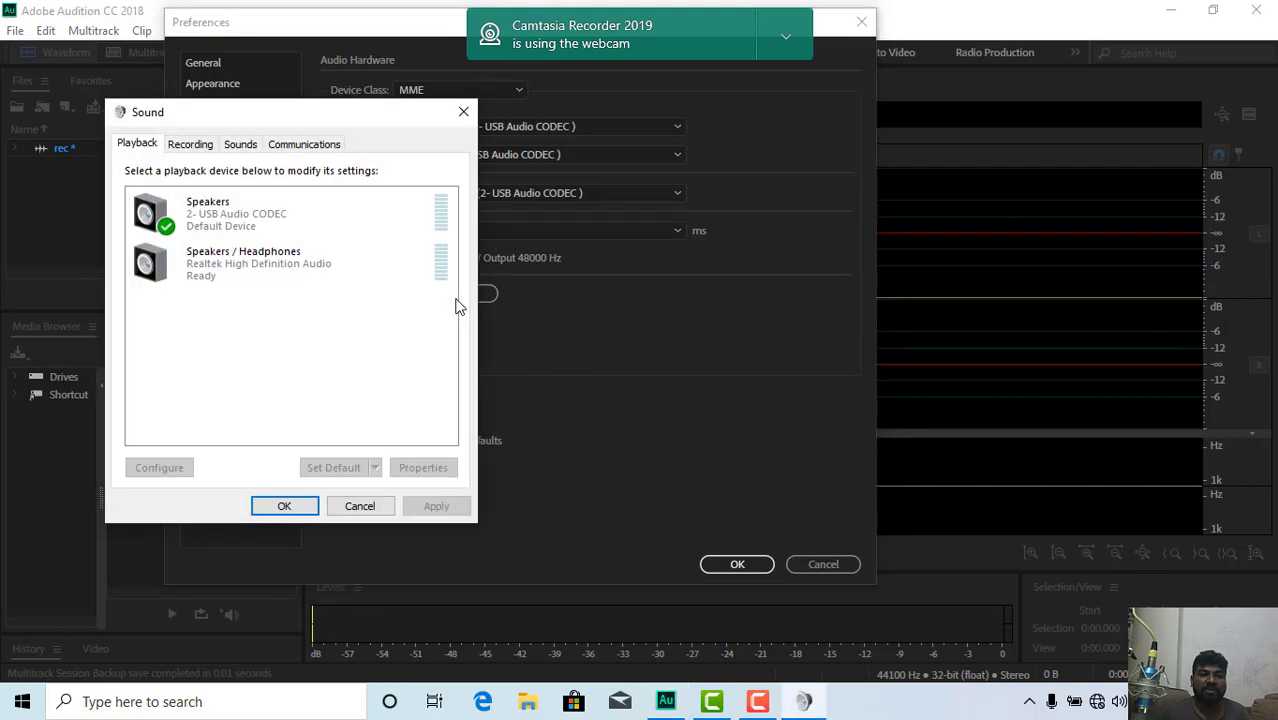
left_click(200, 222)
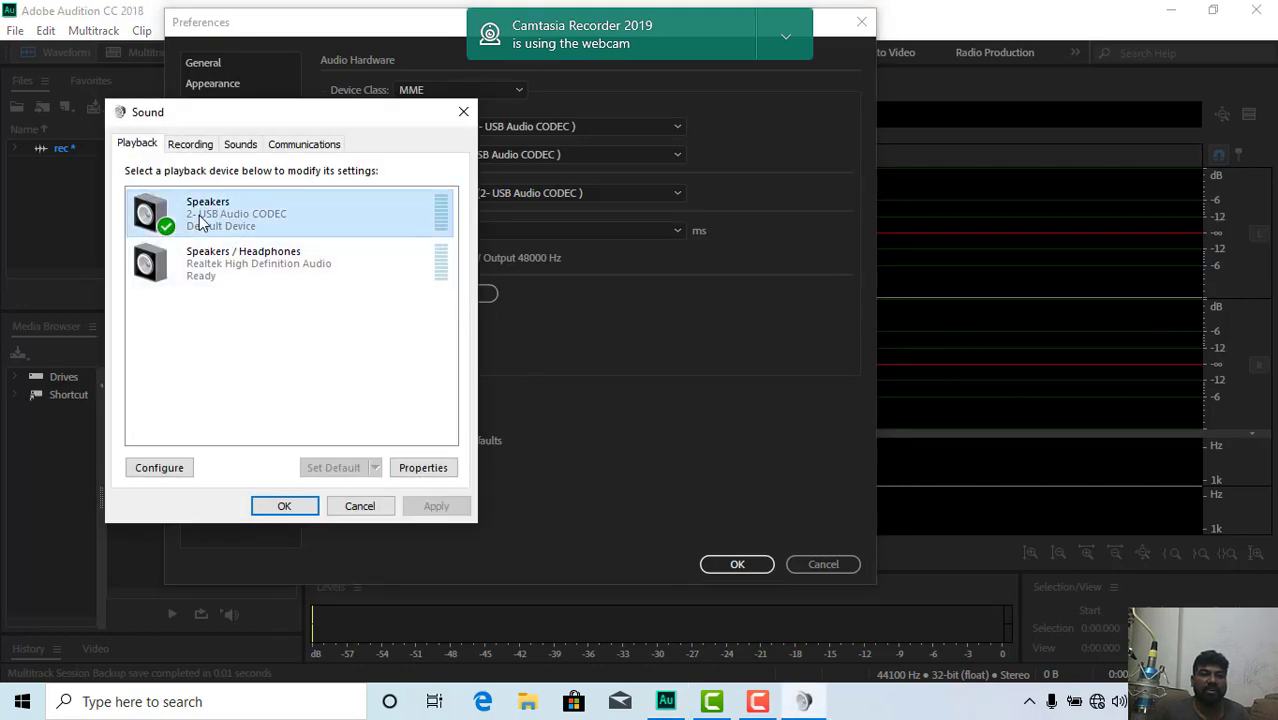
double_click(200, 222)
left_click(207, 218)
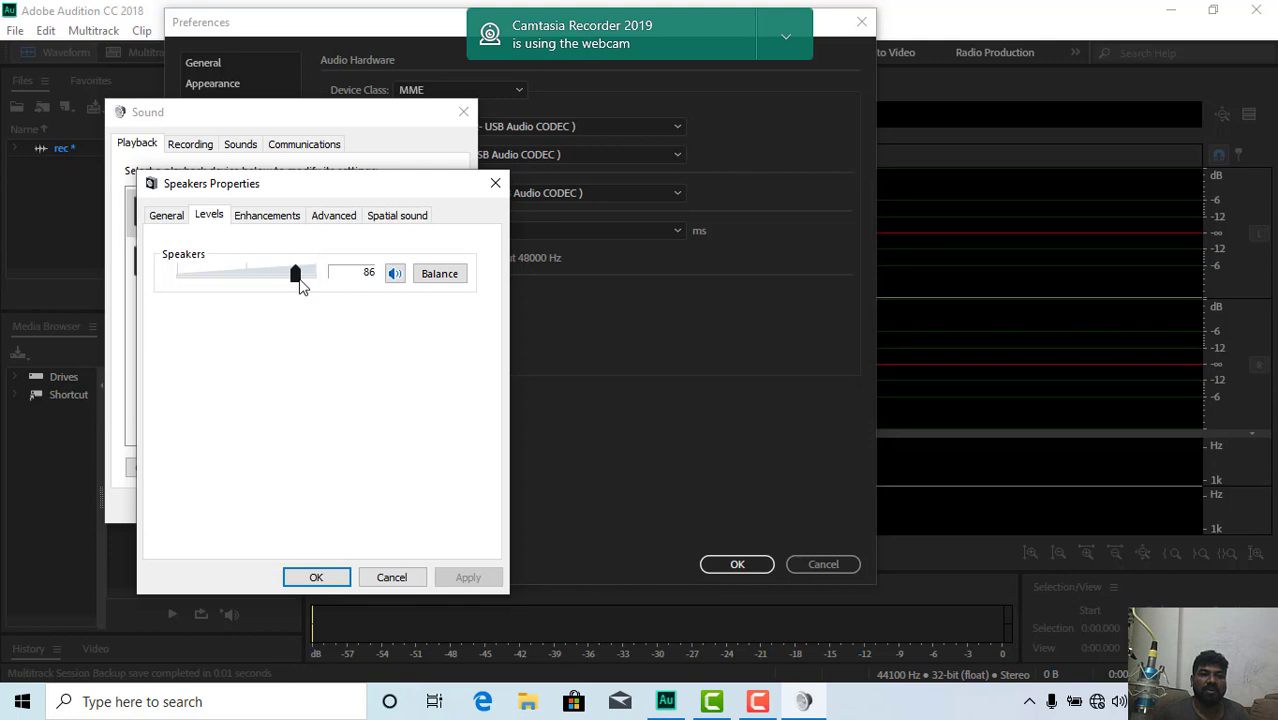
left_click(315, 577)
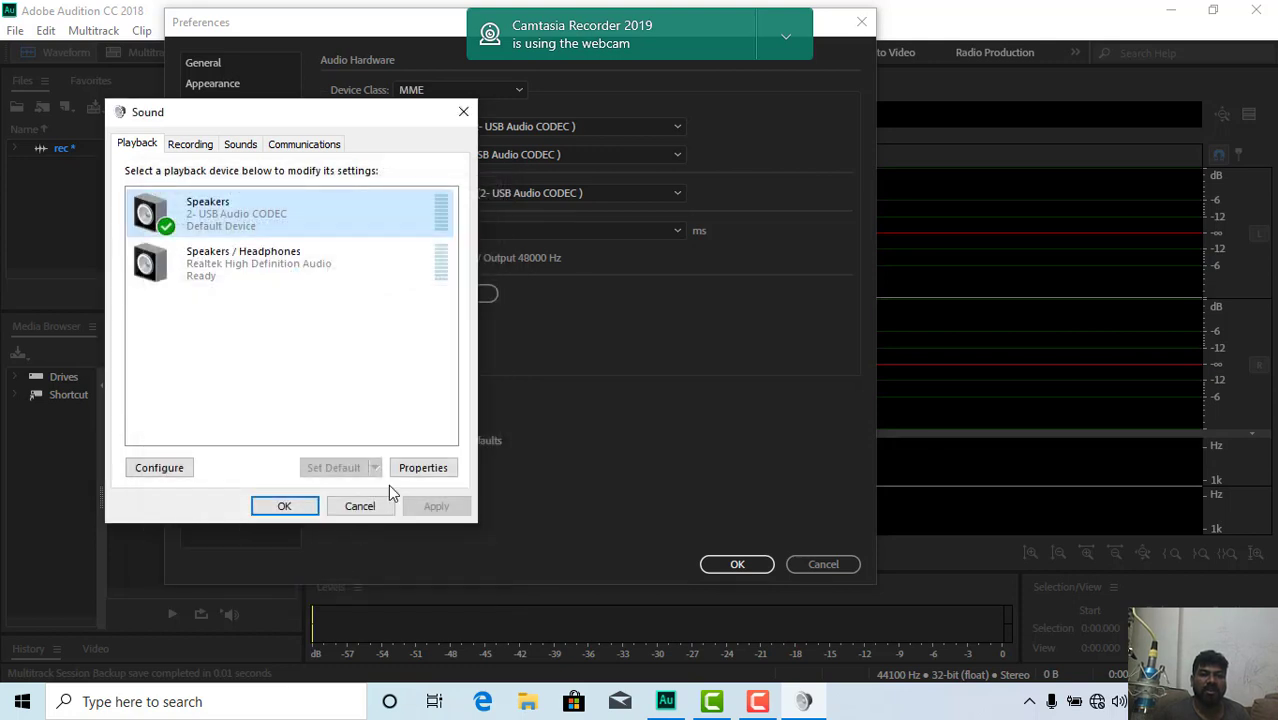
Step: Check the recording level of the USB Audio CODEC microphone and accept the audio hardware preferences
left_click(192, 145)
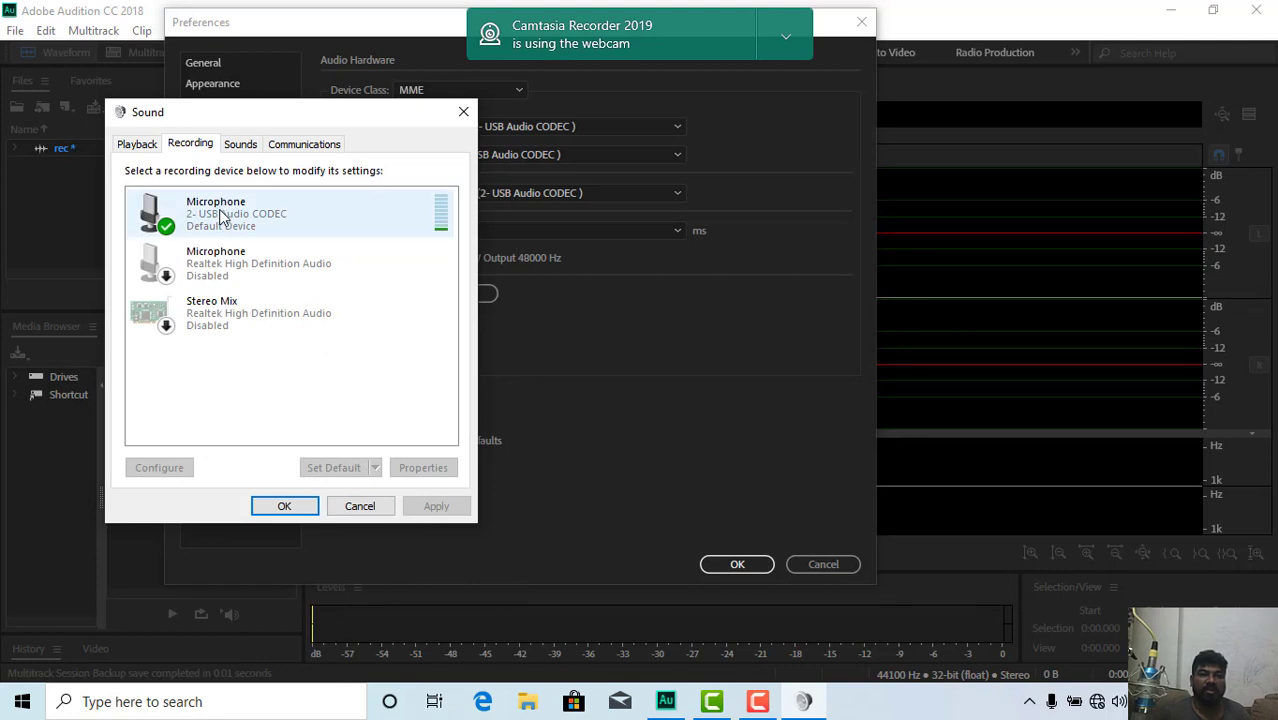
double_click(220, 214)
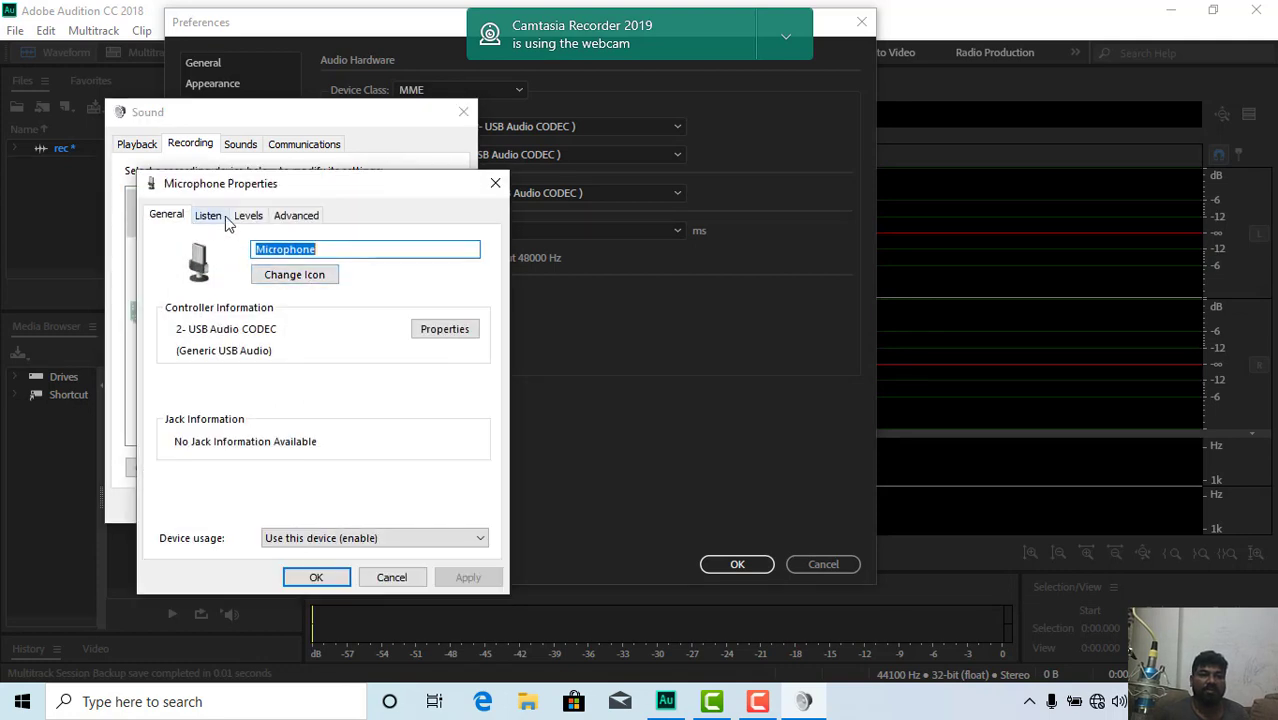
left_click(249, 216)
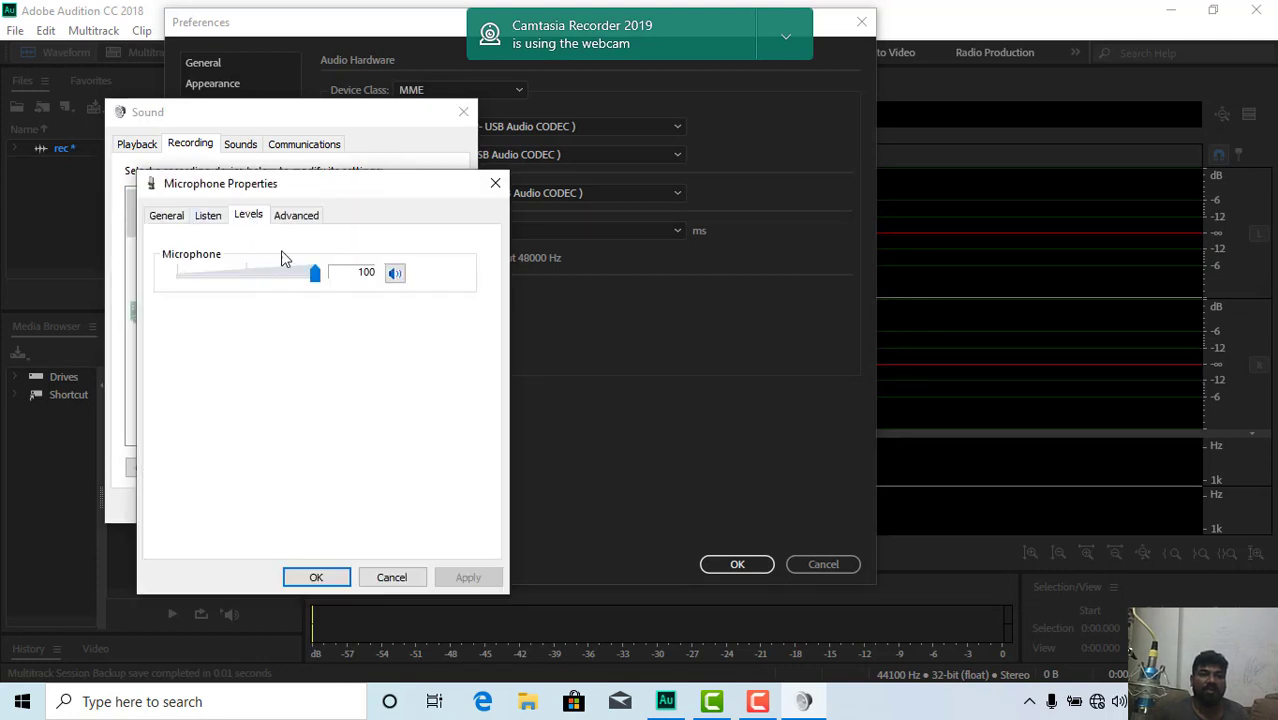
left_click(316, 578)
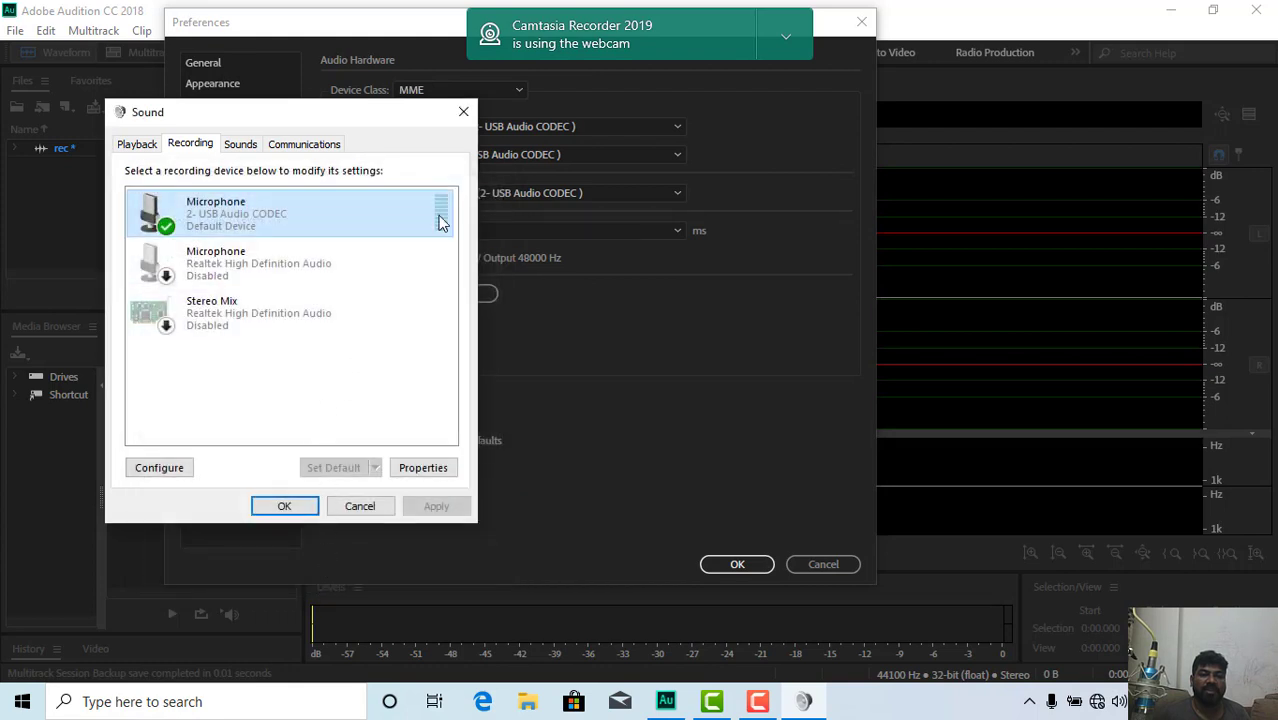
left_click(296, 507)
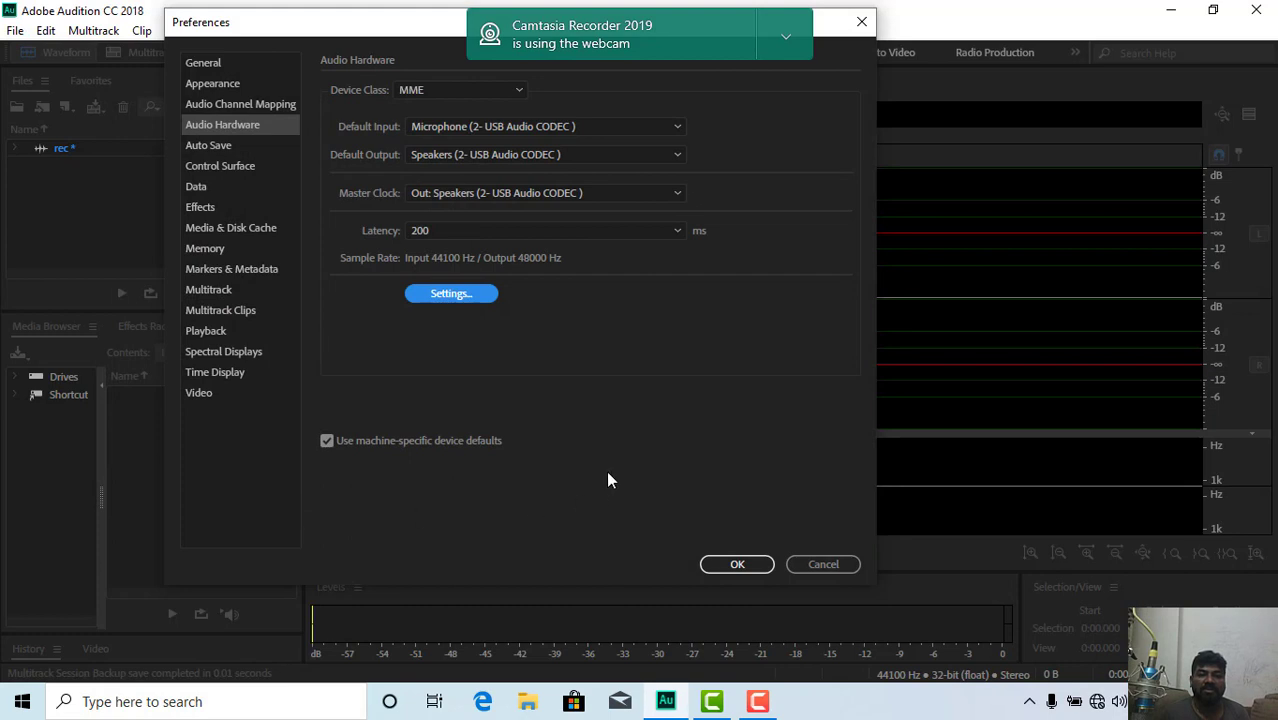
left_click(728, 566)
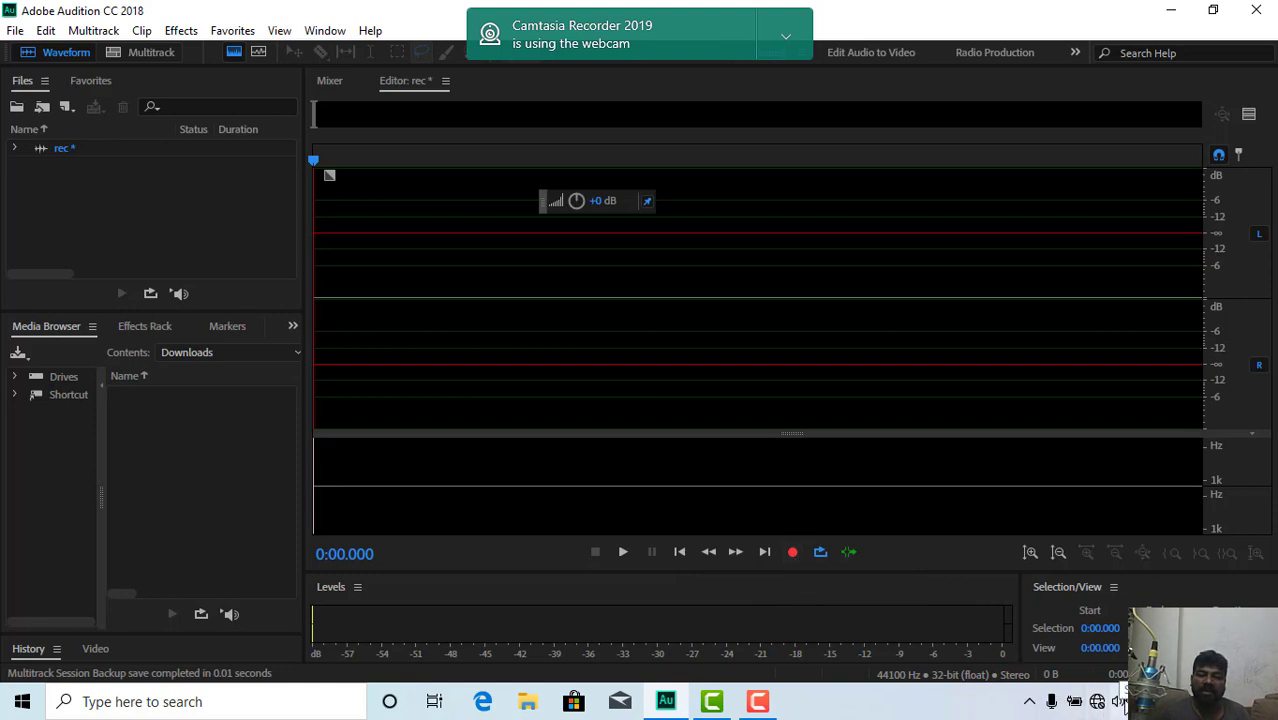
Step: In the Windows sound settings, set the output device to Speakers / Headphones (Realtek High Definition Audio) and check the microphone input test
right_click(1122, 703)
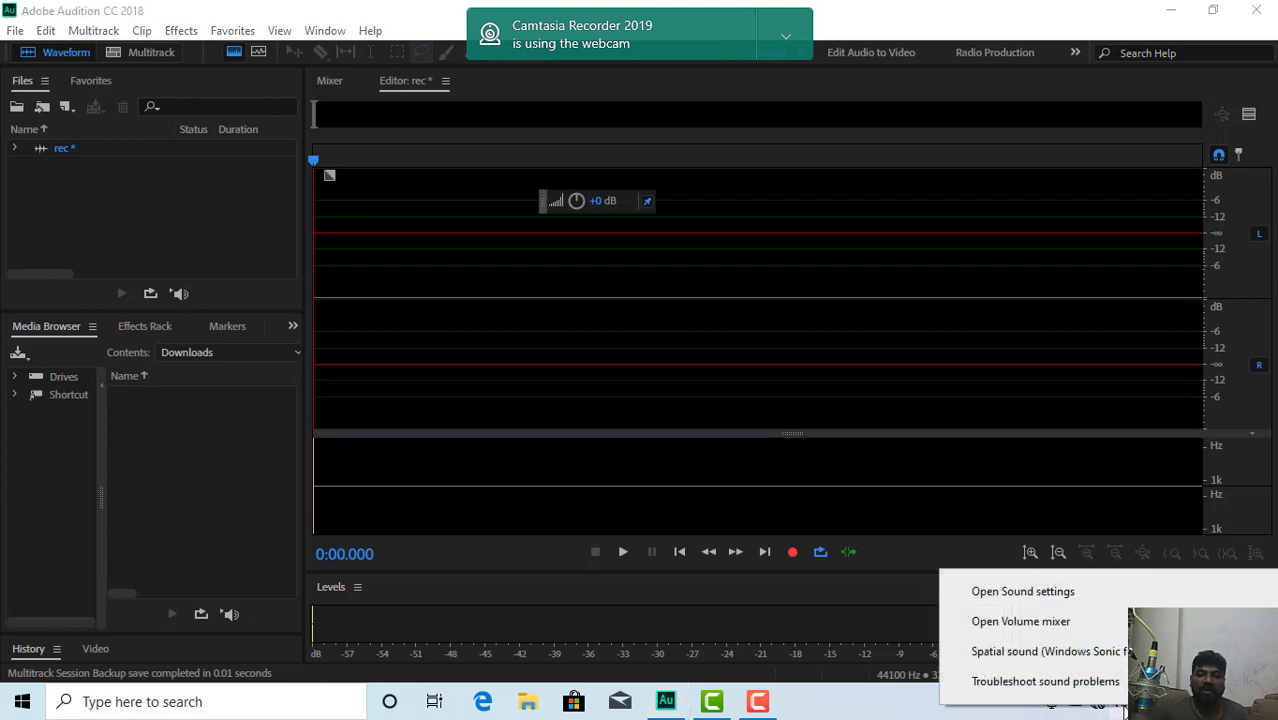
left_click(1117, 594)
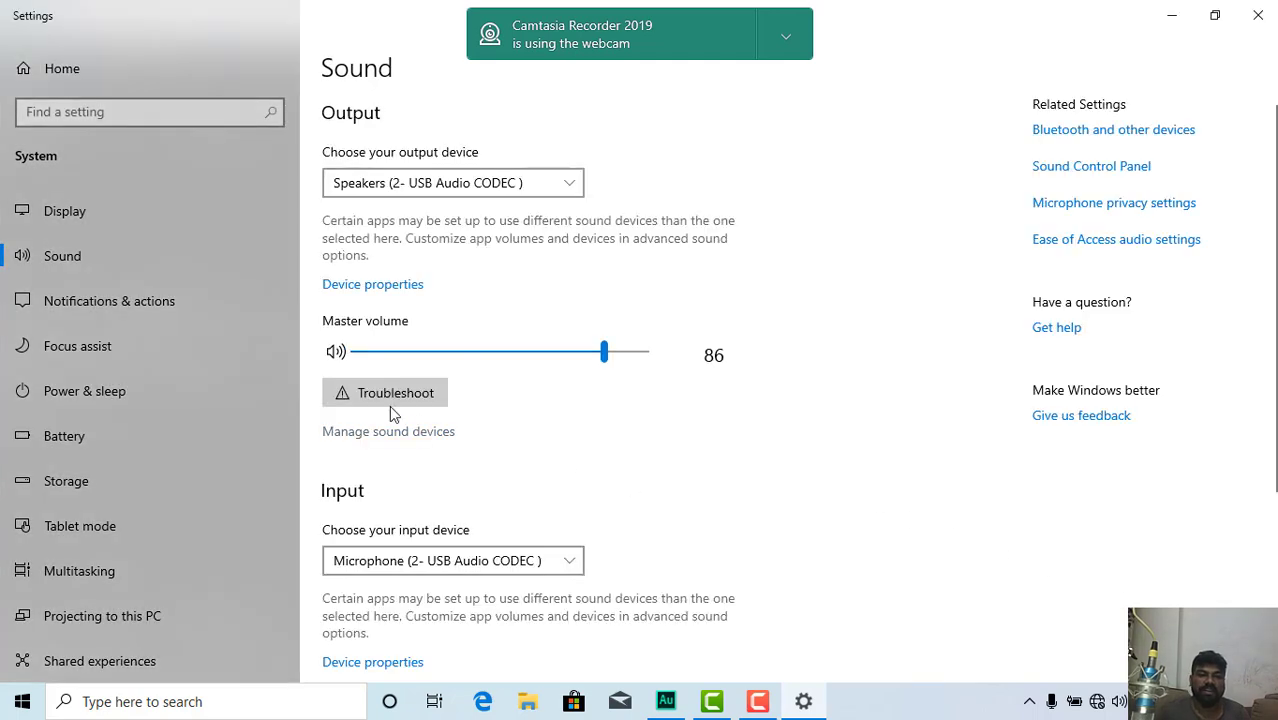
scroll(393, 405, "down", 1)
scroll(395, 400, "down", 3)
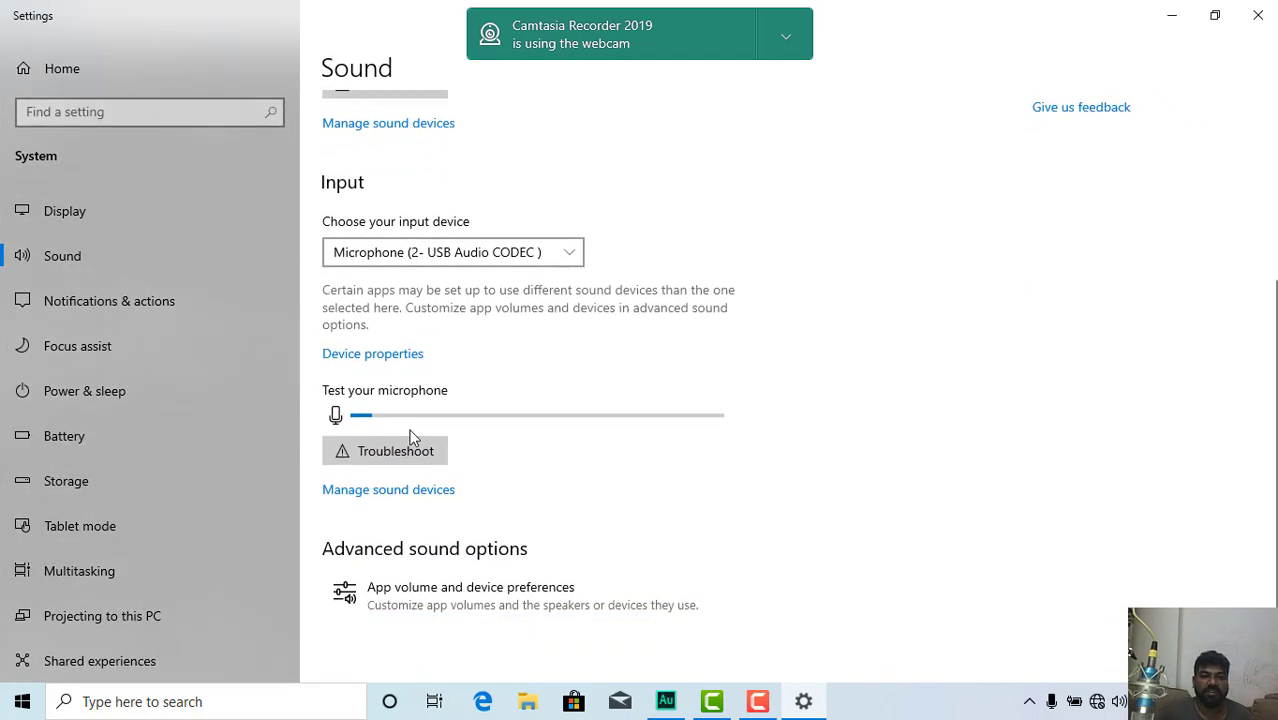
scroll(424, 474, "up", 2)
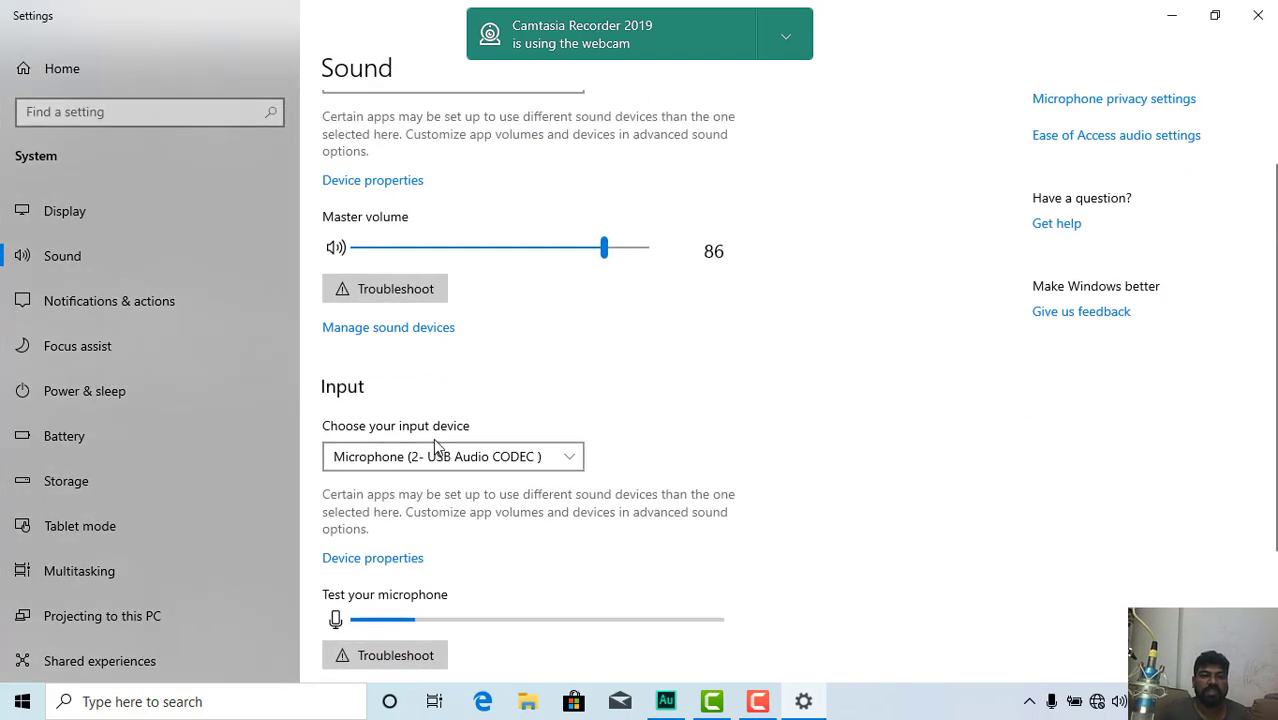
scroll(433, 446, "up", 1)
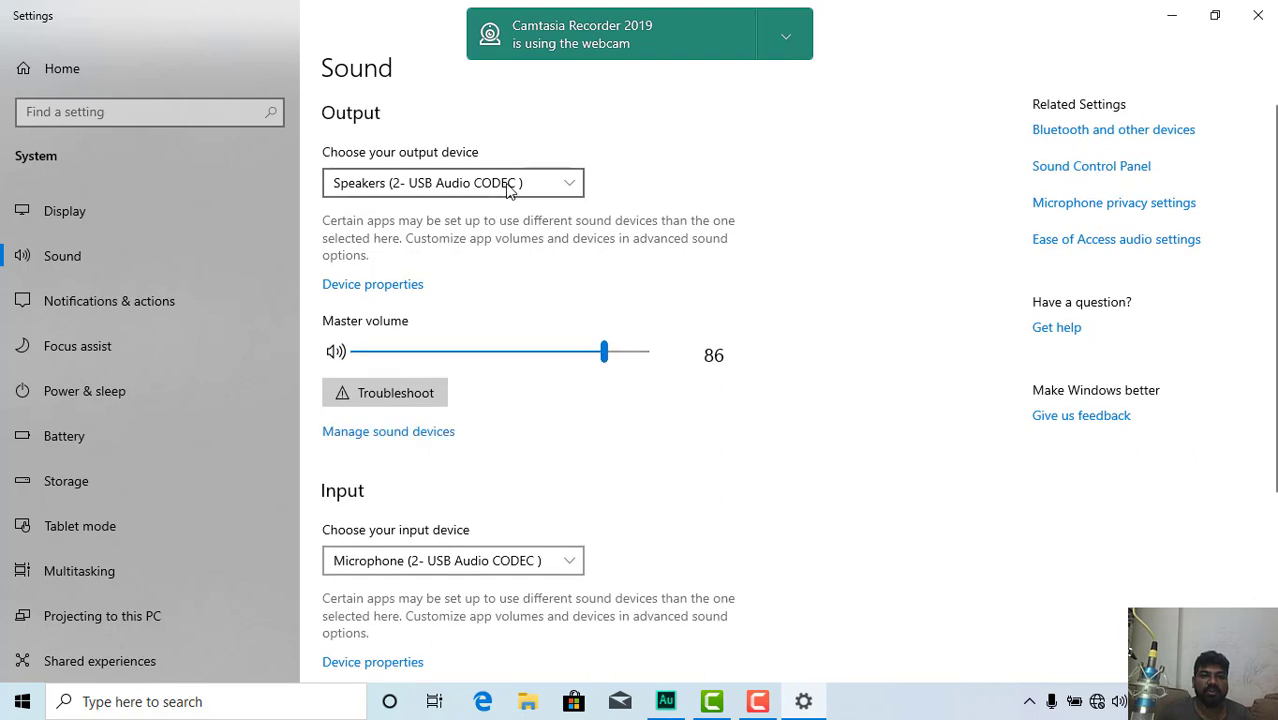
scroll(490, 203, "down", 3)
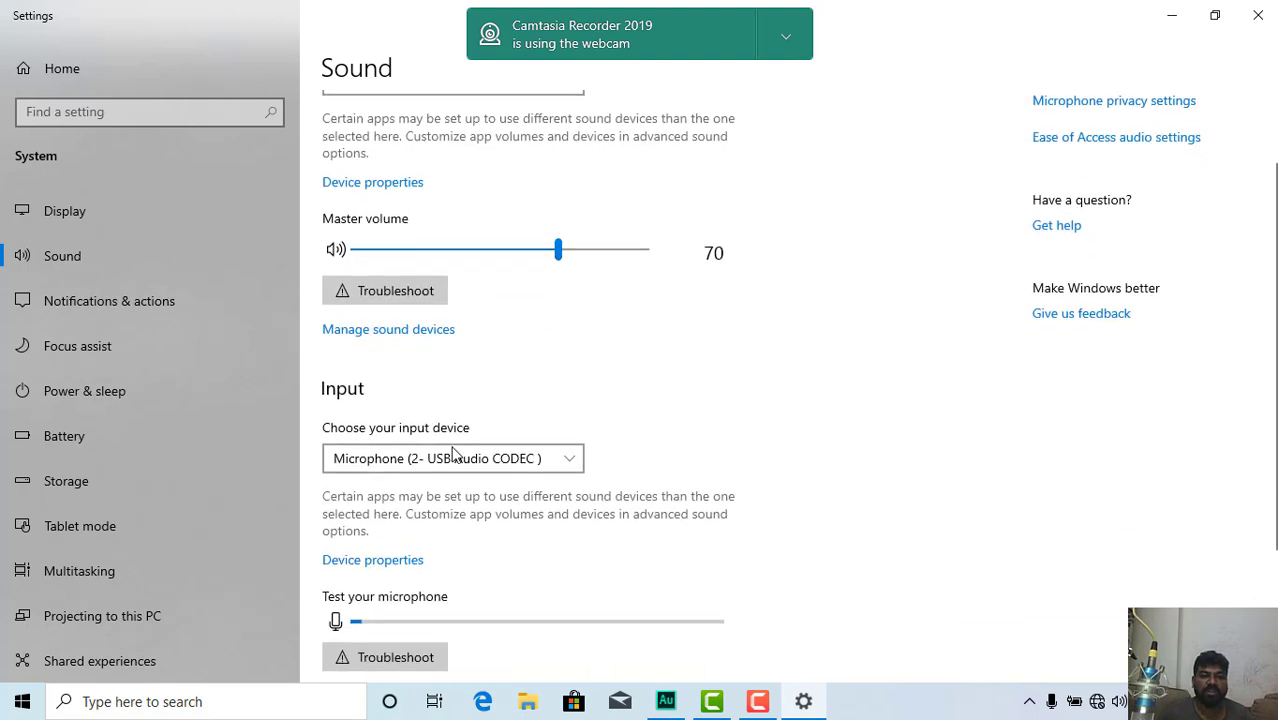
scroll(505, 374, "down", 1)
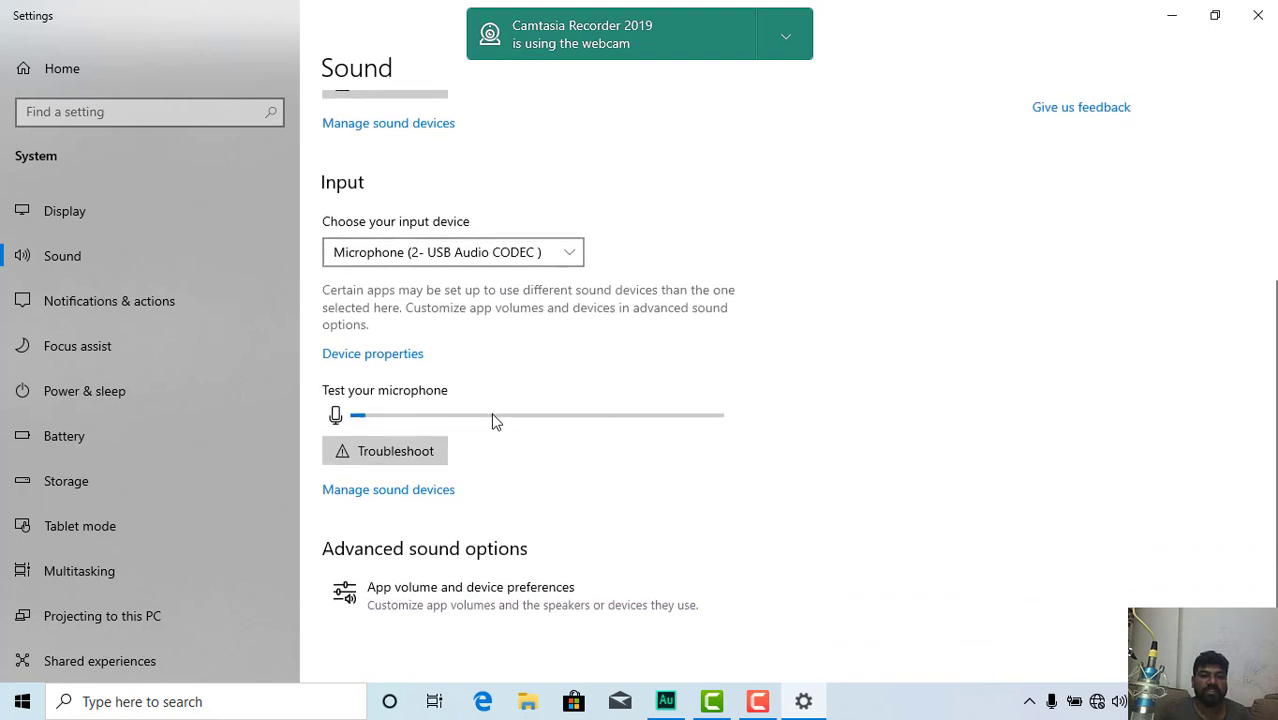
Step: In the per-app device preferences, choose Speakers (2- USB Audio CODEC) as Adobe Audition's output and check its microphone input choice
left_click(432, 610)
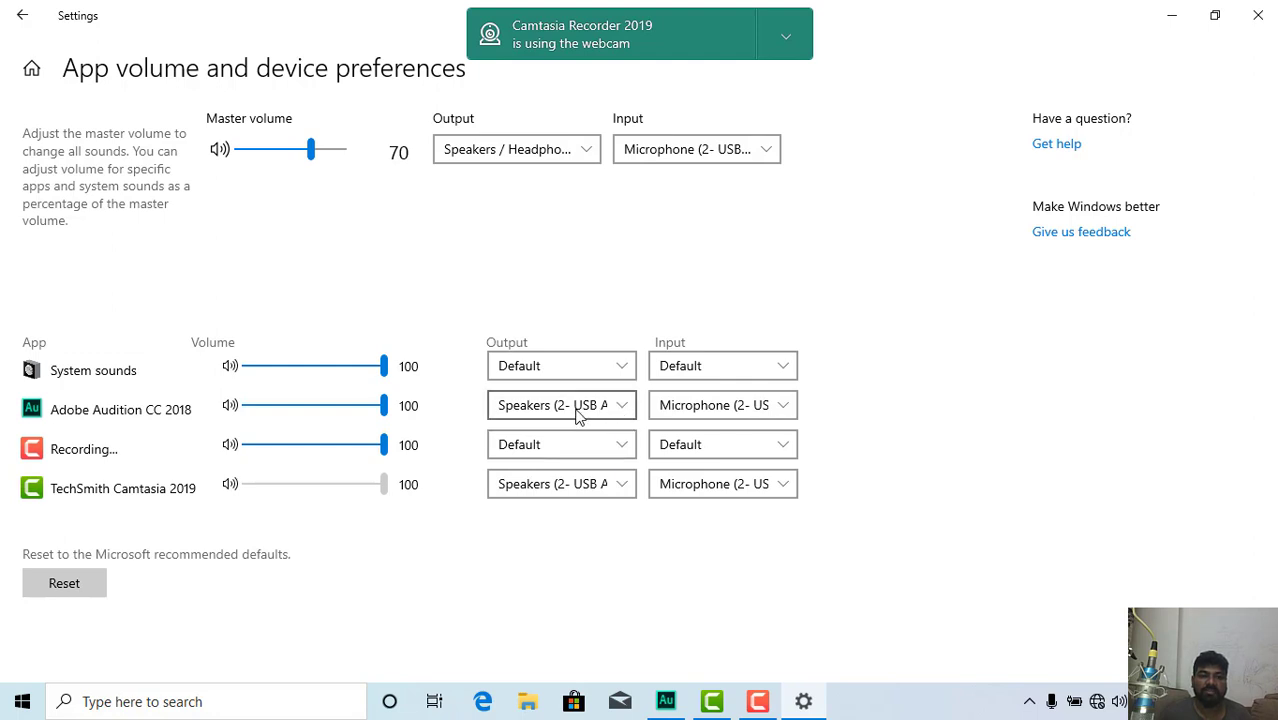
left_click(593, 412)
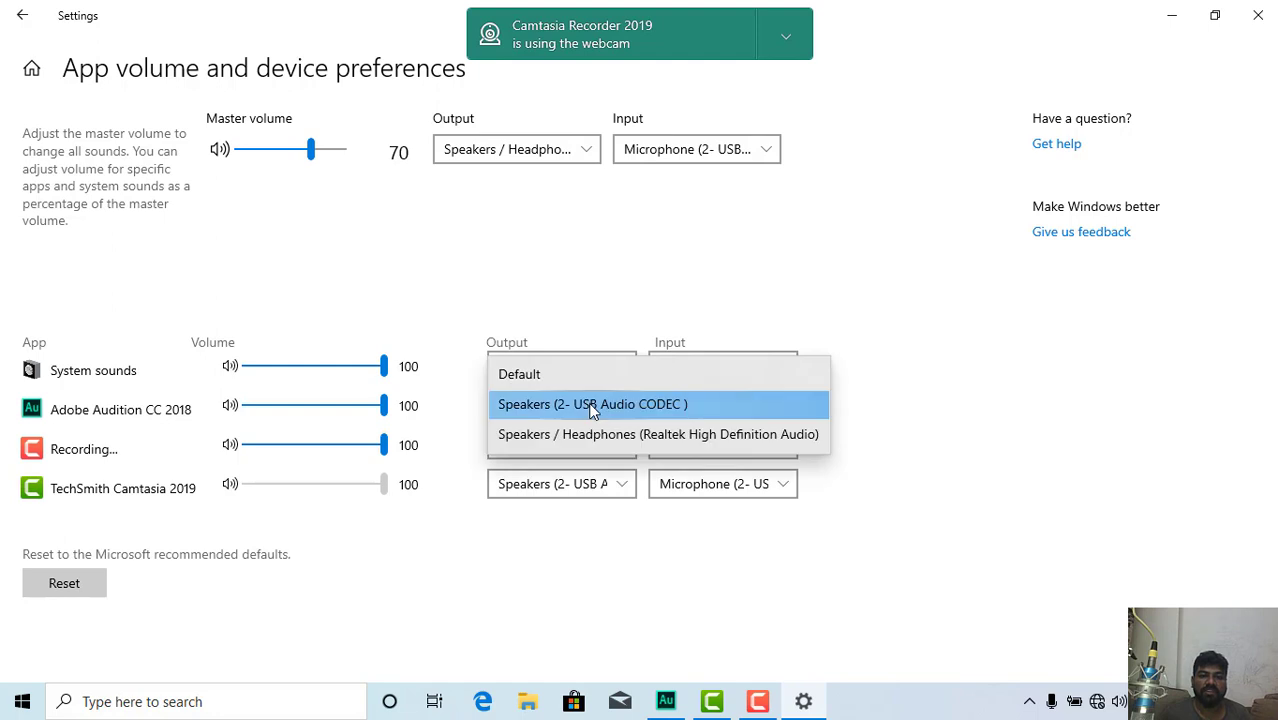
left_click(593, 406)
left_click(695, 418)
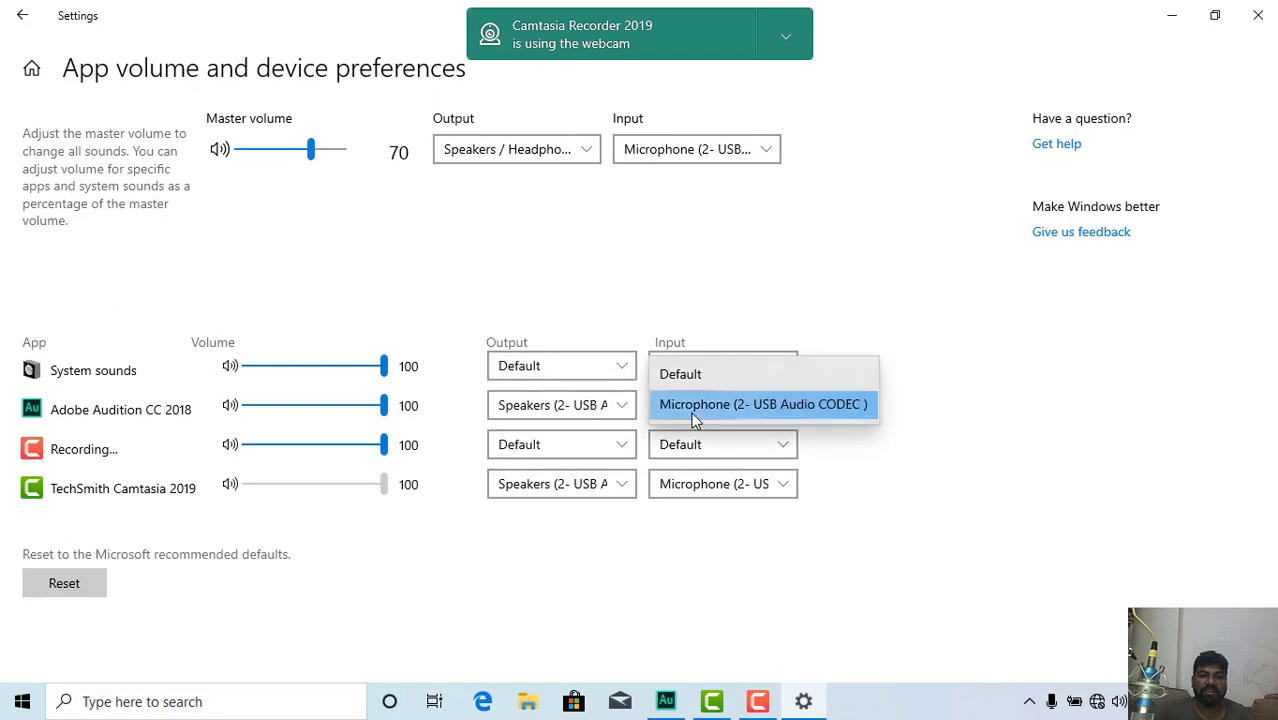
left_click(849, 448)
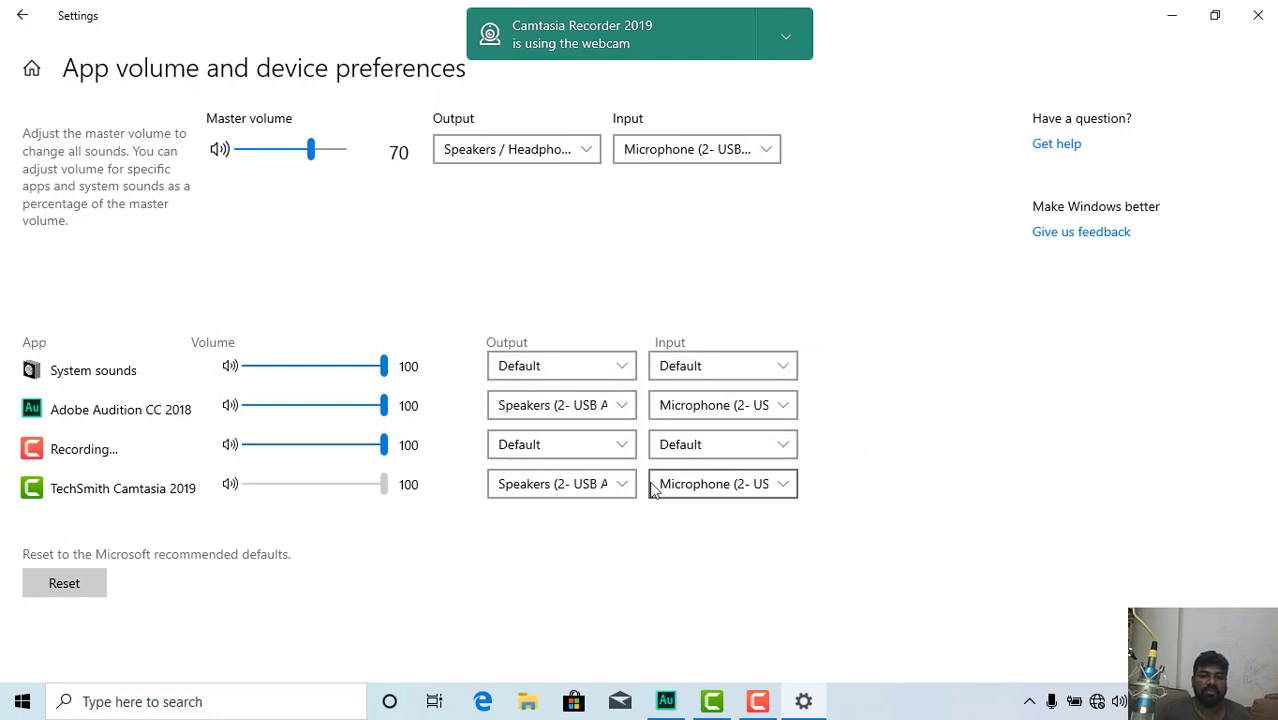
Step: Check the output and input devices assigned to TechSmith Camtasia 2019 and close the Windows settings
left_click(583, 495)
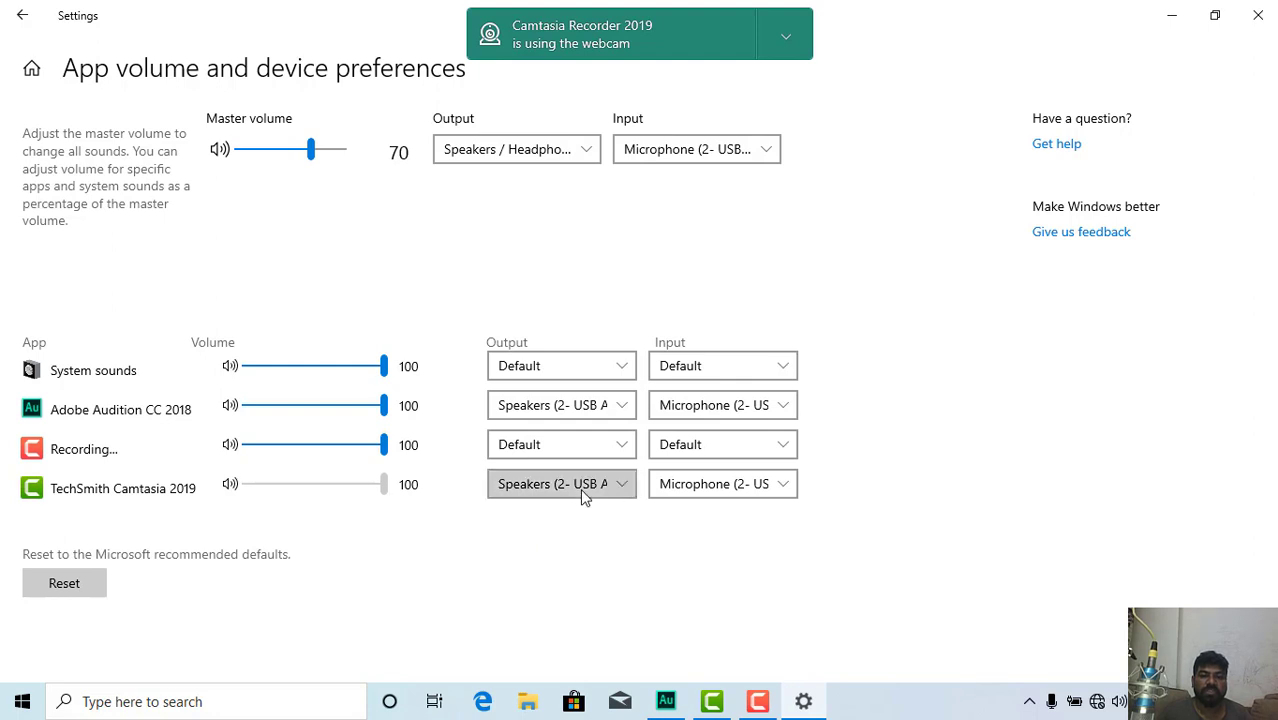
left_click(830, 485)
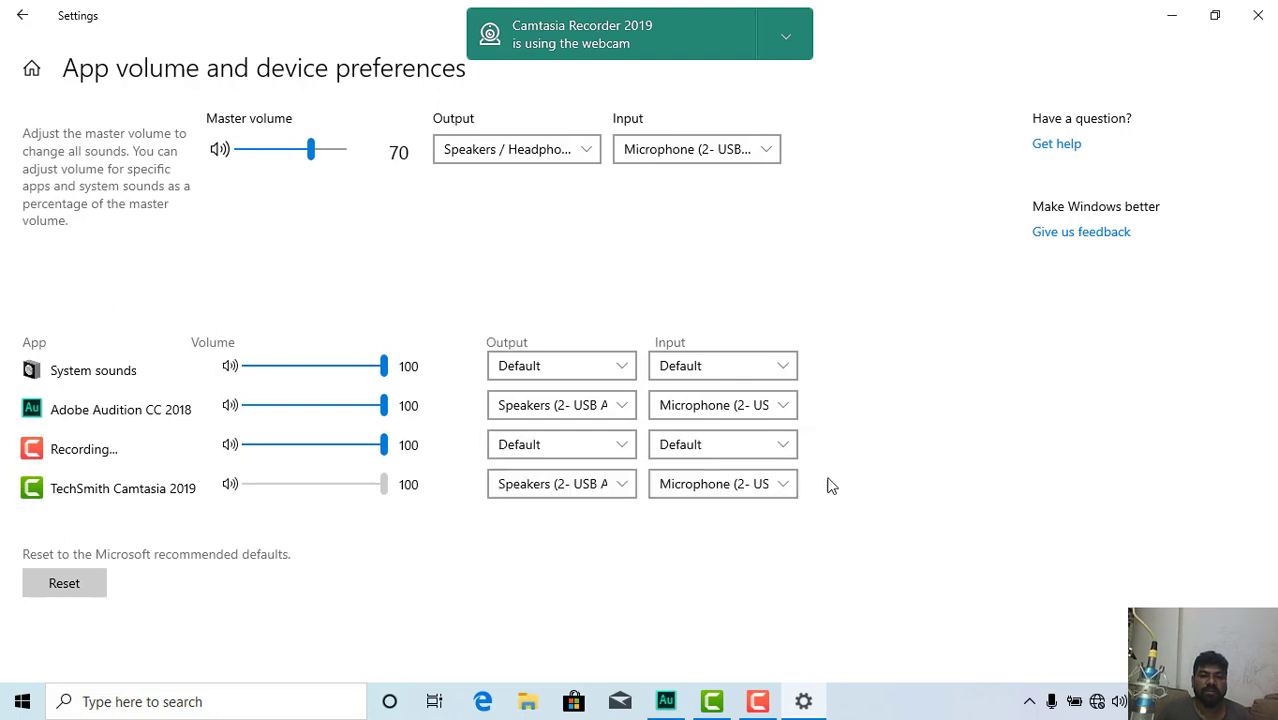
left_click(713, 488)
left_click(995, 494)
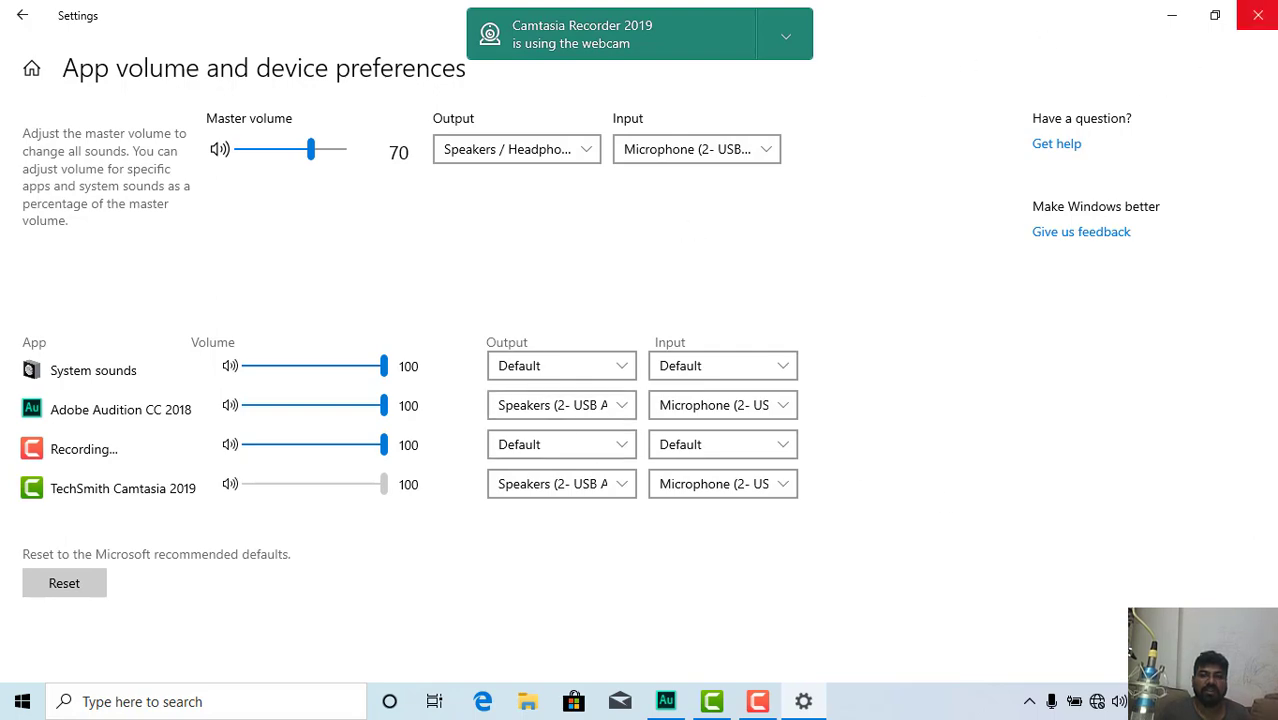
left_click(1257, 15)
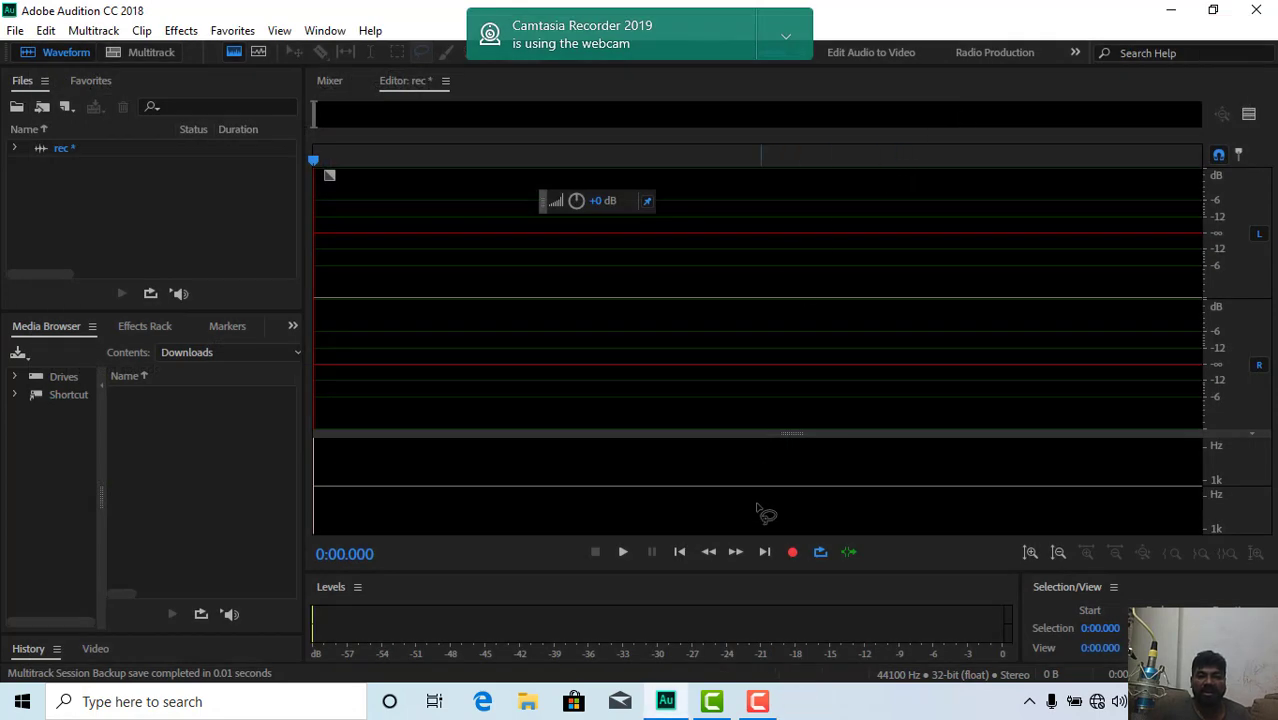
Step: Record about 13 seconds of microphone audio into the rec file, and play back part of the take before pausing
left_click(792, 553)
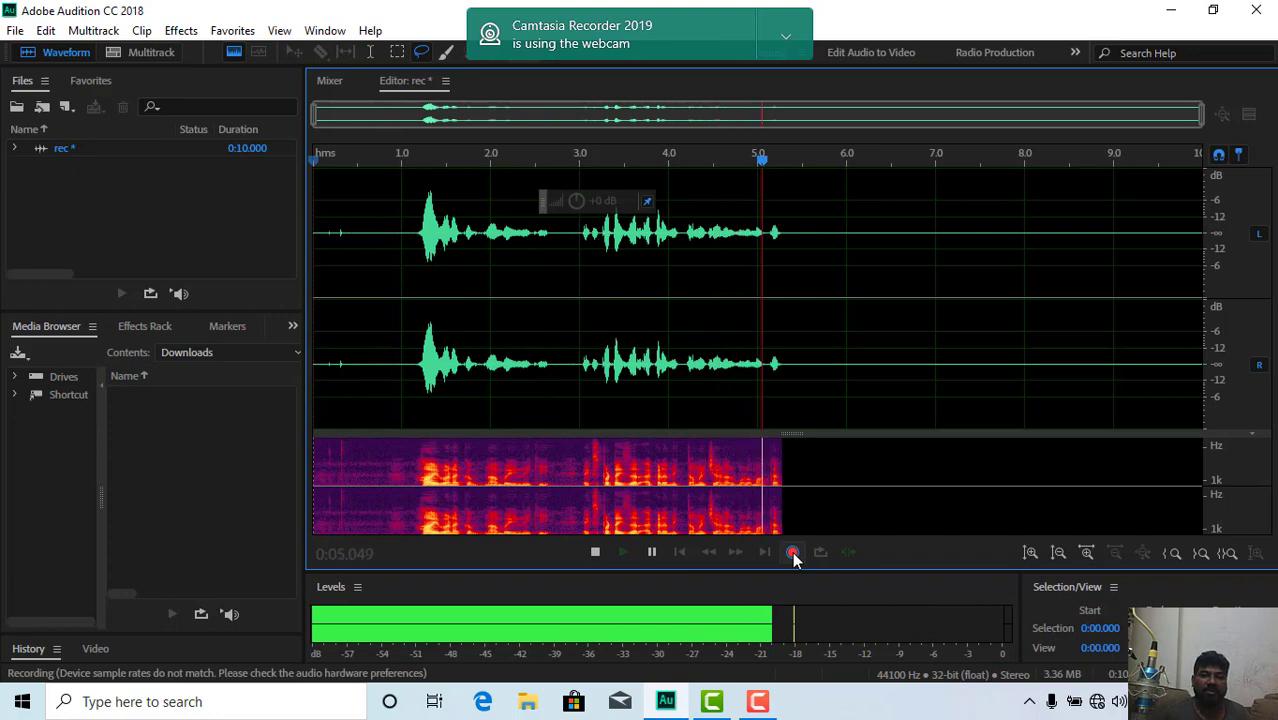
left_click(595, 552)
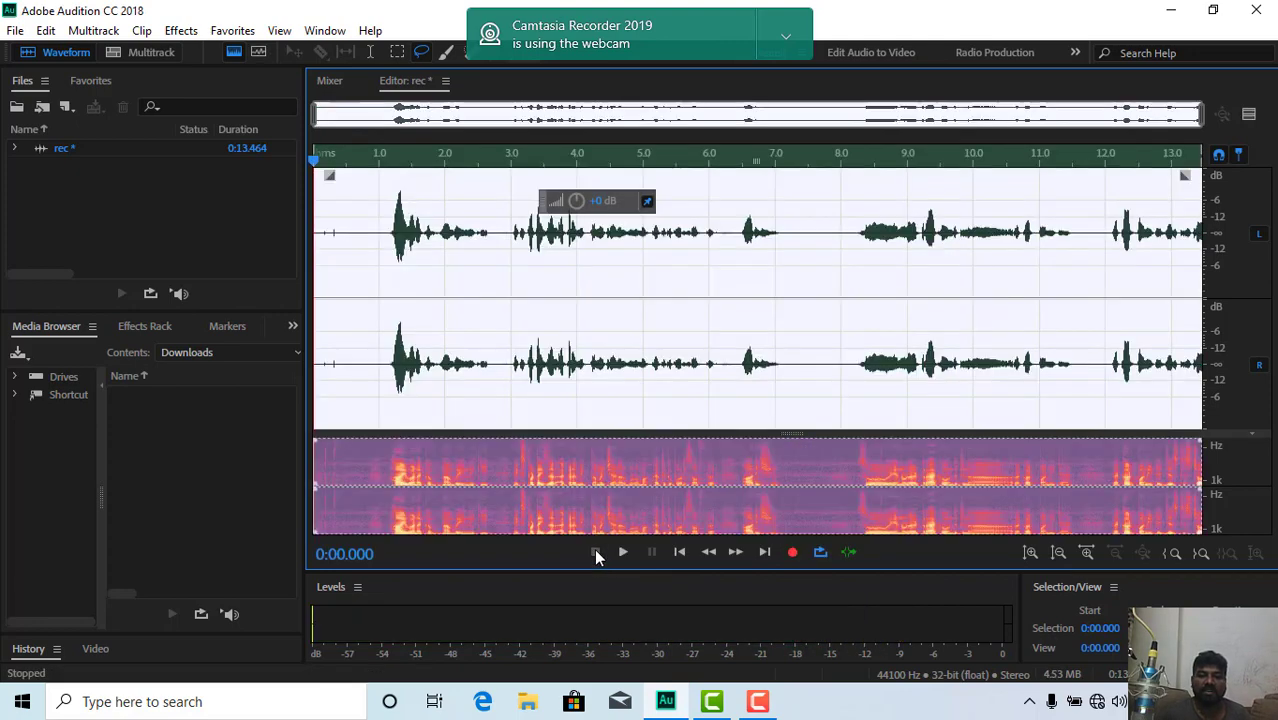
left_click(621, 550)
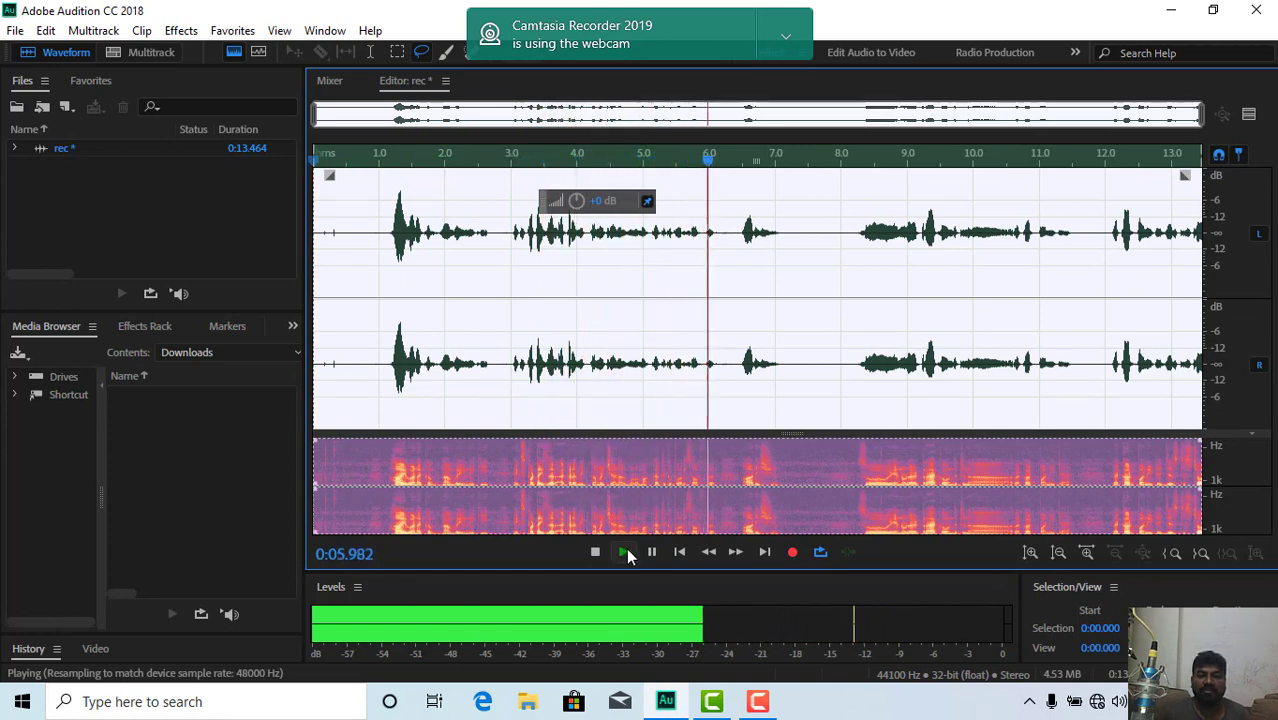
left_click(651, 552)
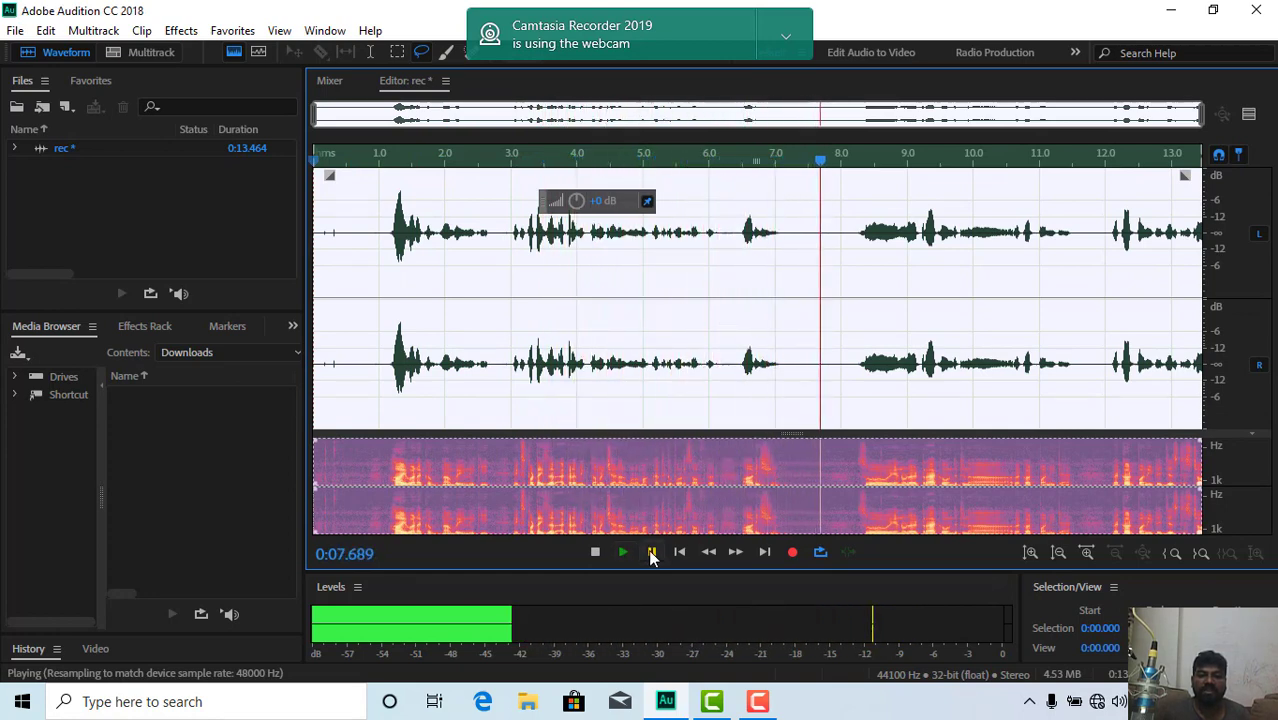
Step: Try the playhead navigation on the recording: jump between its end and start, fast-forward to about 3.8 s and rewind to about 3.3 s
left_click(765, 552)
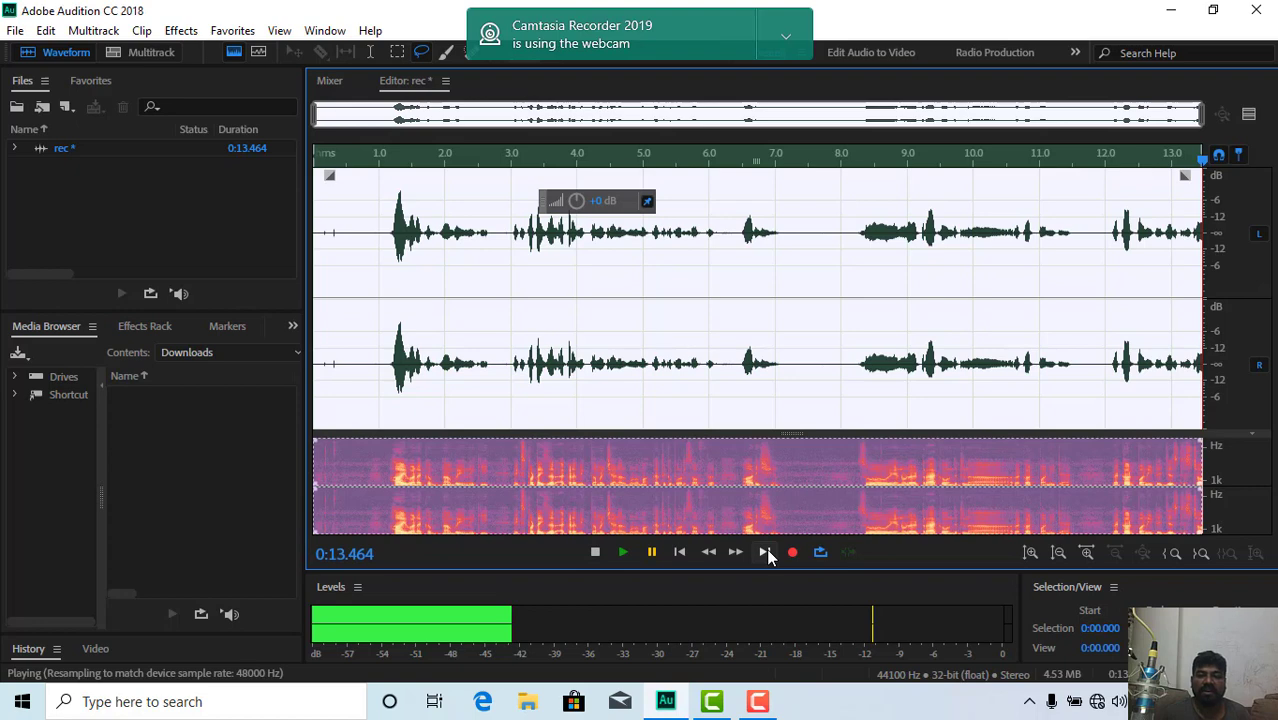
left_click(678, 553)
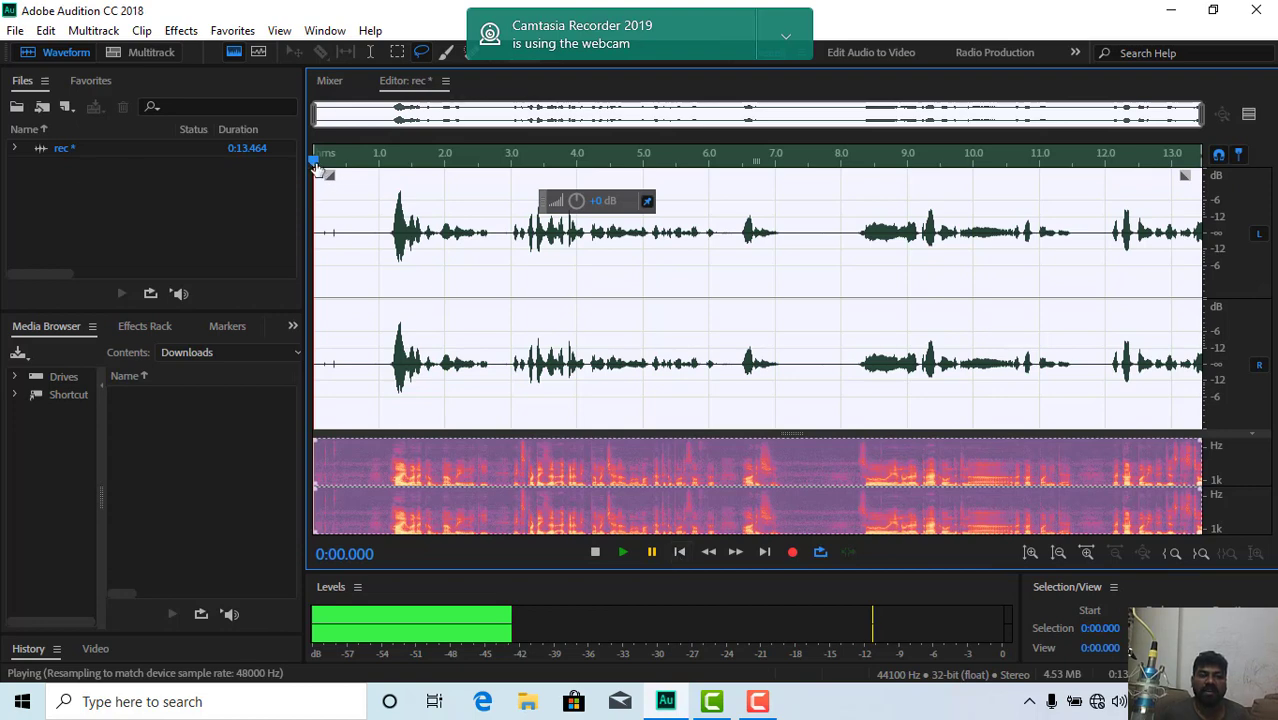
left_click(764, 553)
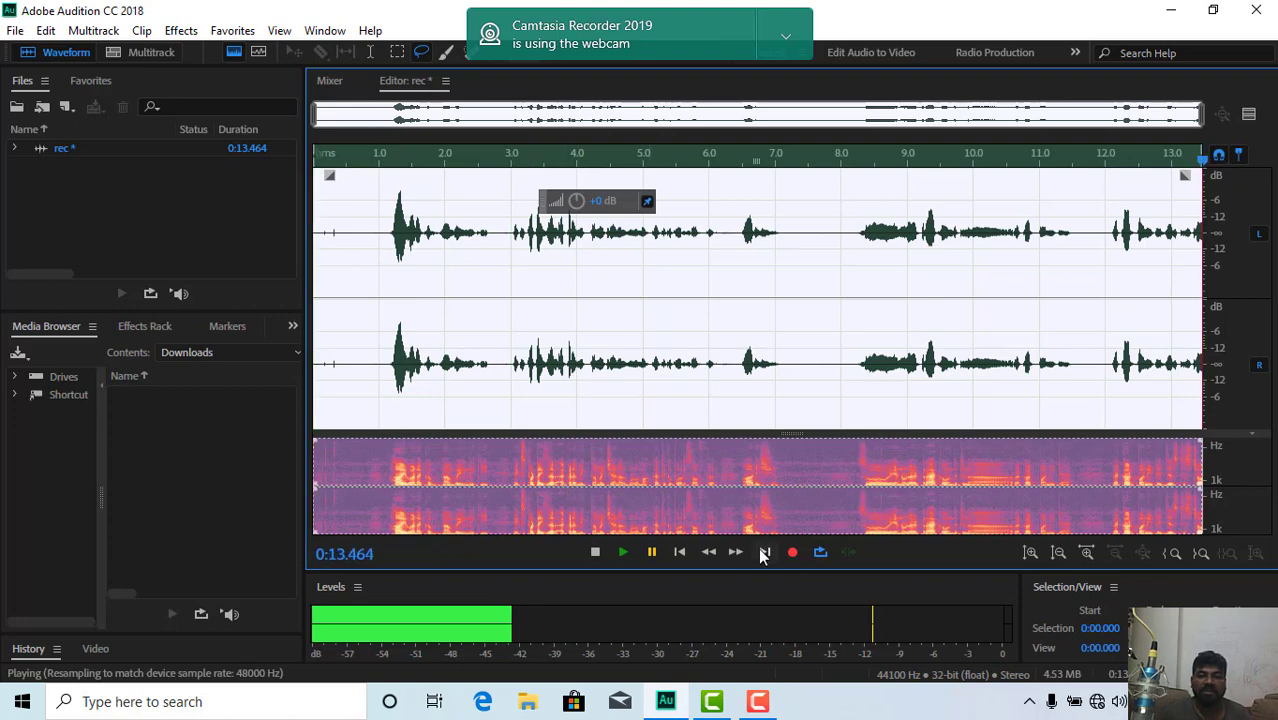
left_click(685, 552)
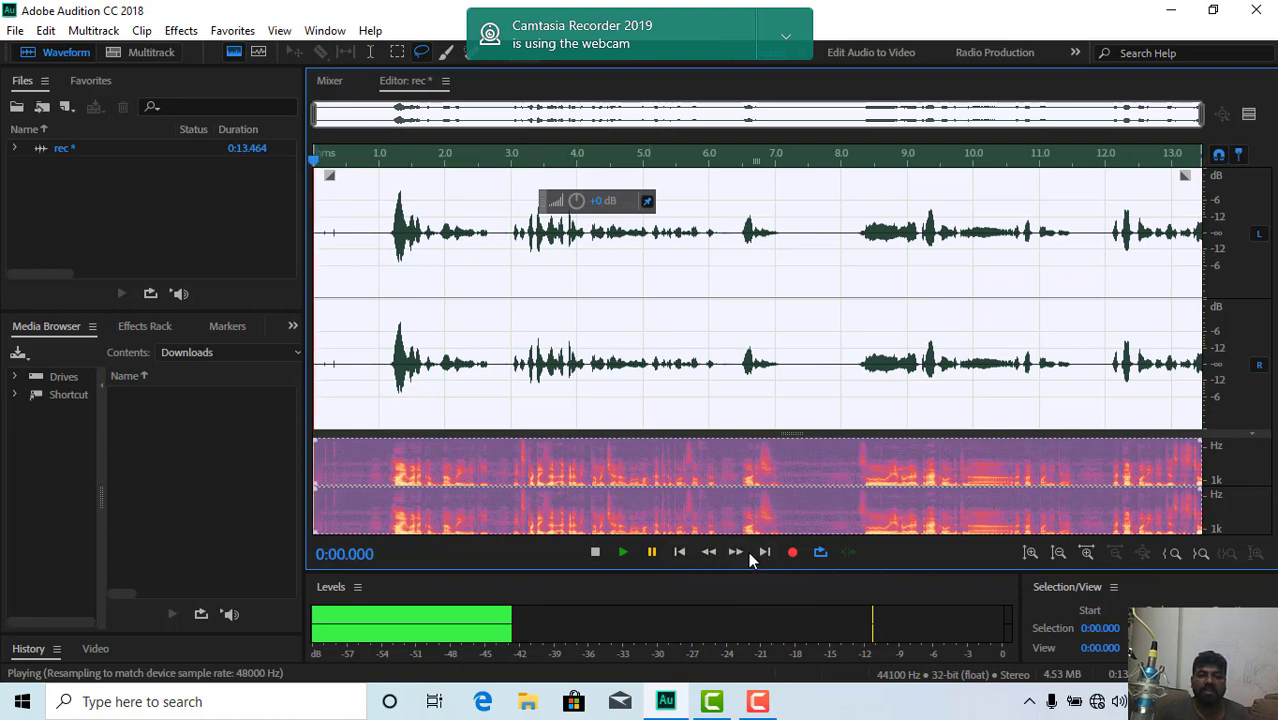
left_click(735, 553)
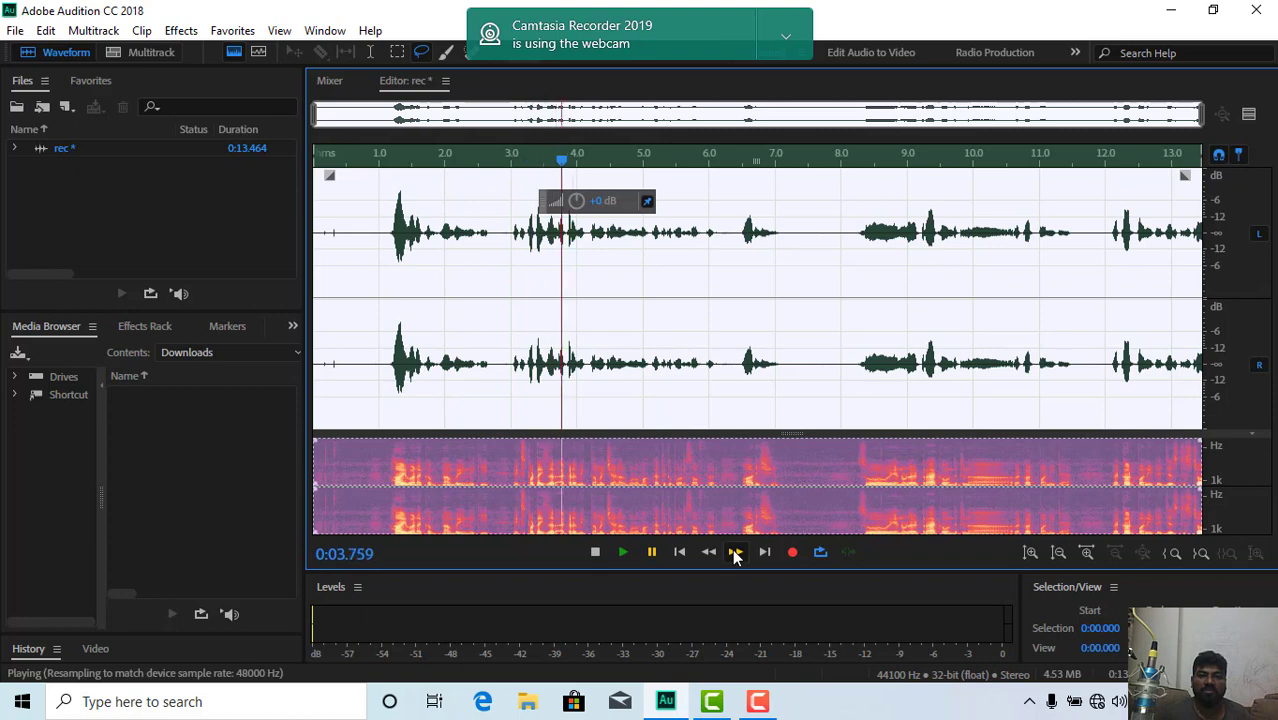
left_click_drag(708, 552, 725, 558)
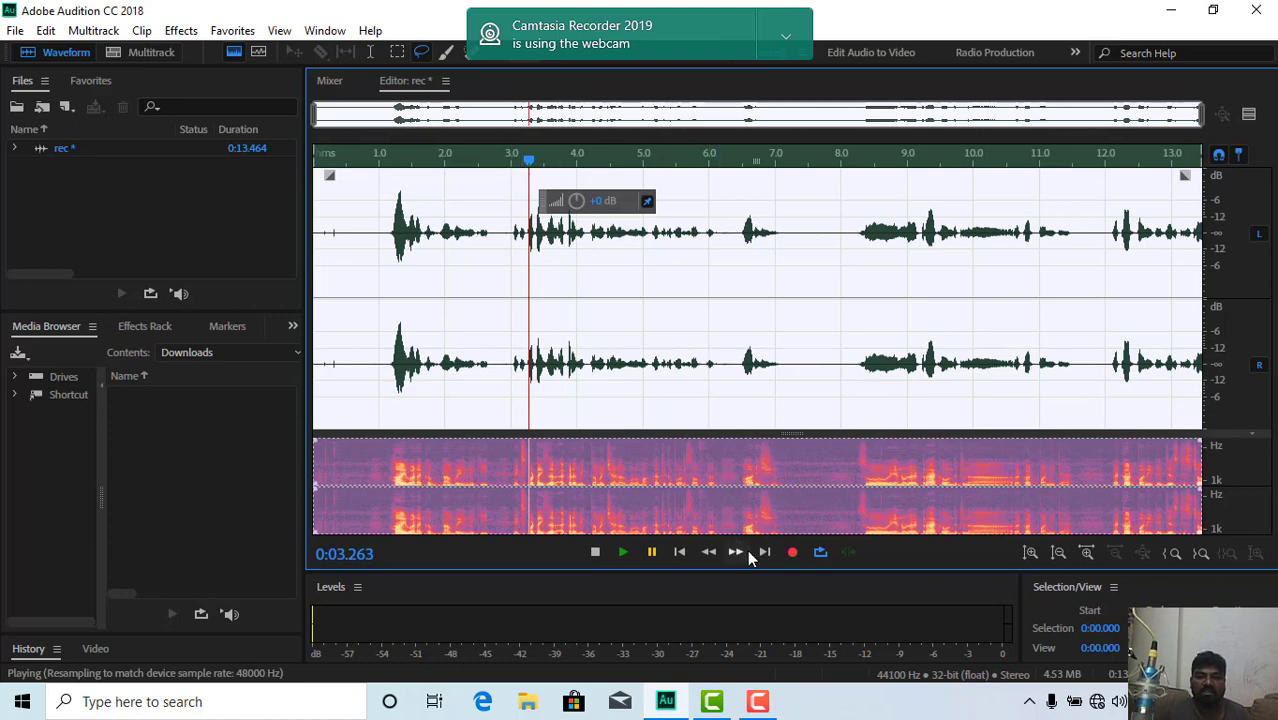
Step: Fast-forward the playhead to about 7.2 s and select the short sound from about 6.5 to 7.2 s
left_click_drag(741, 550, 741, 550)
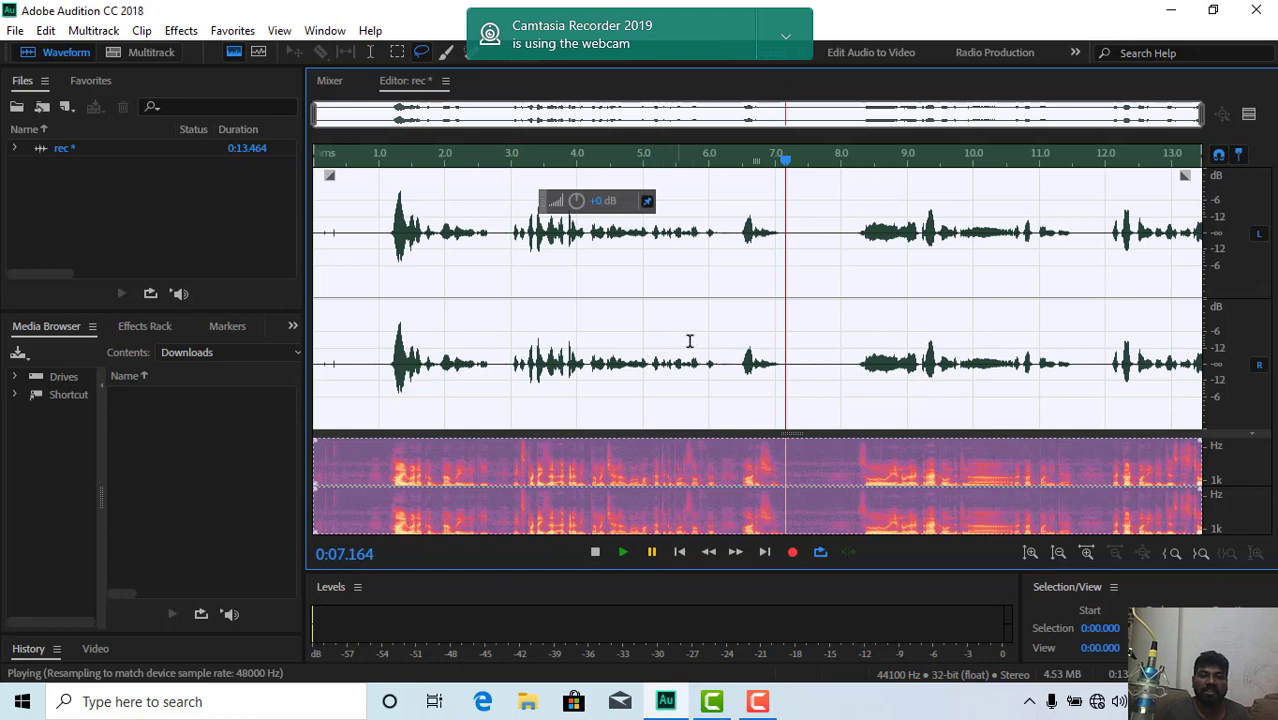
left_click_drag(732, 315, 791, 313)
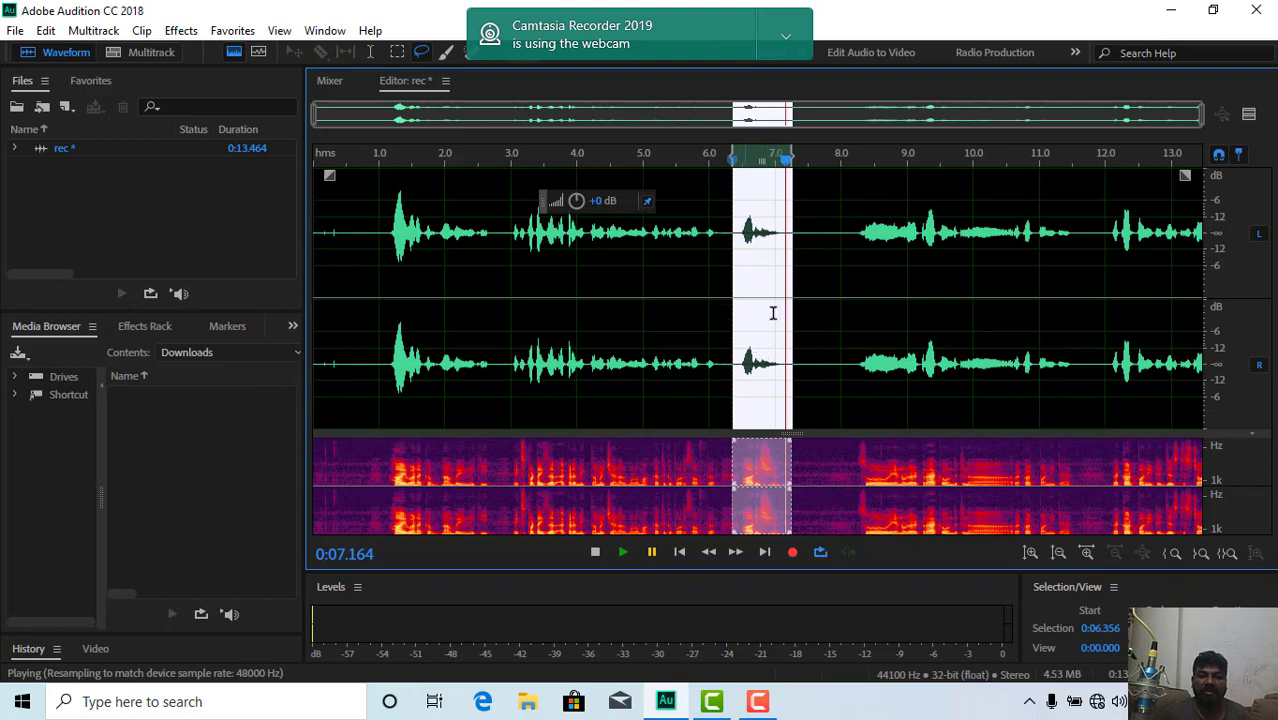
left_click(815, 366)
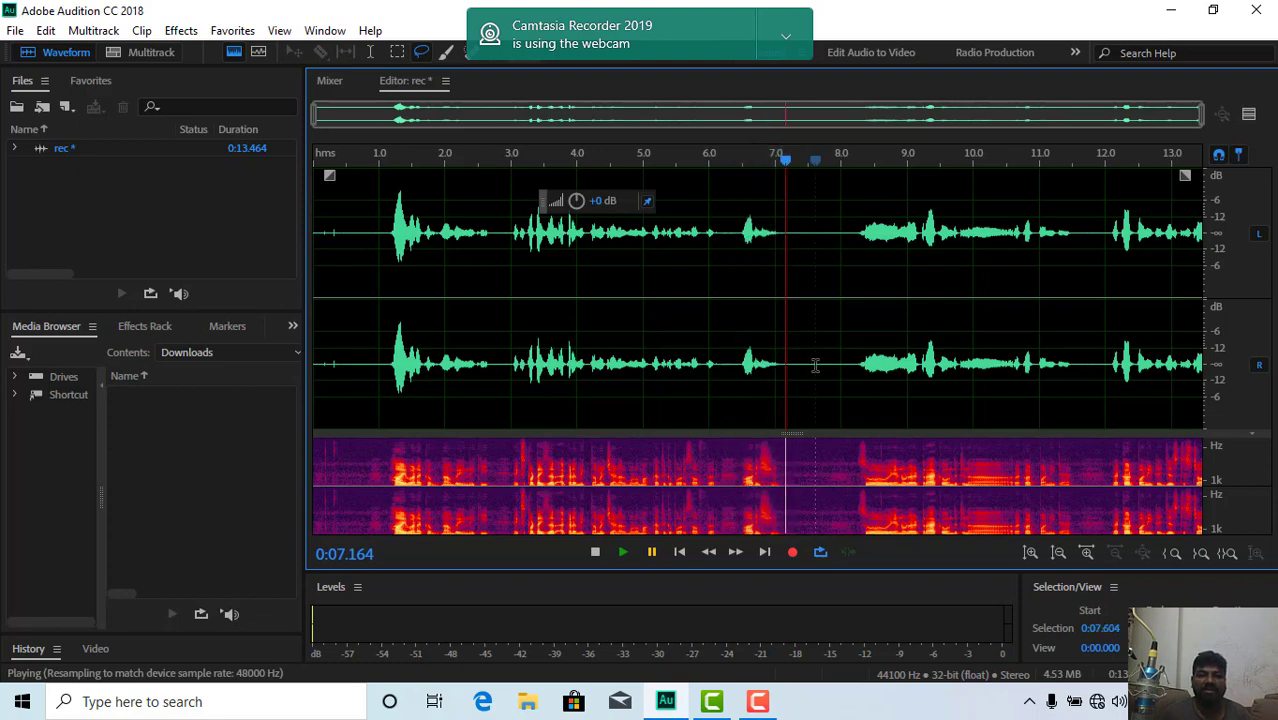
left_click(820, 558)
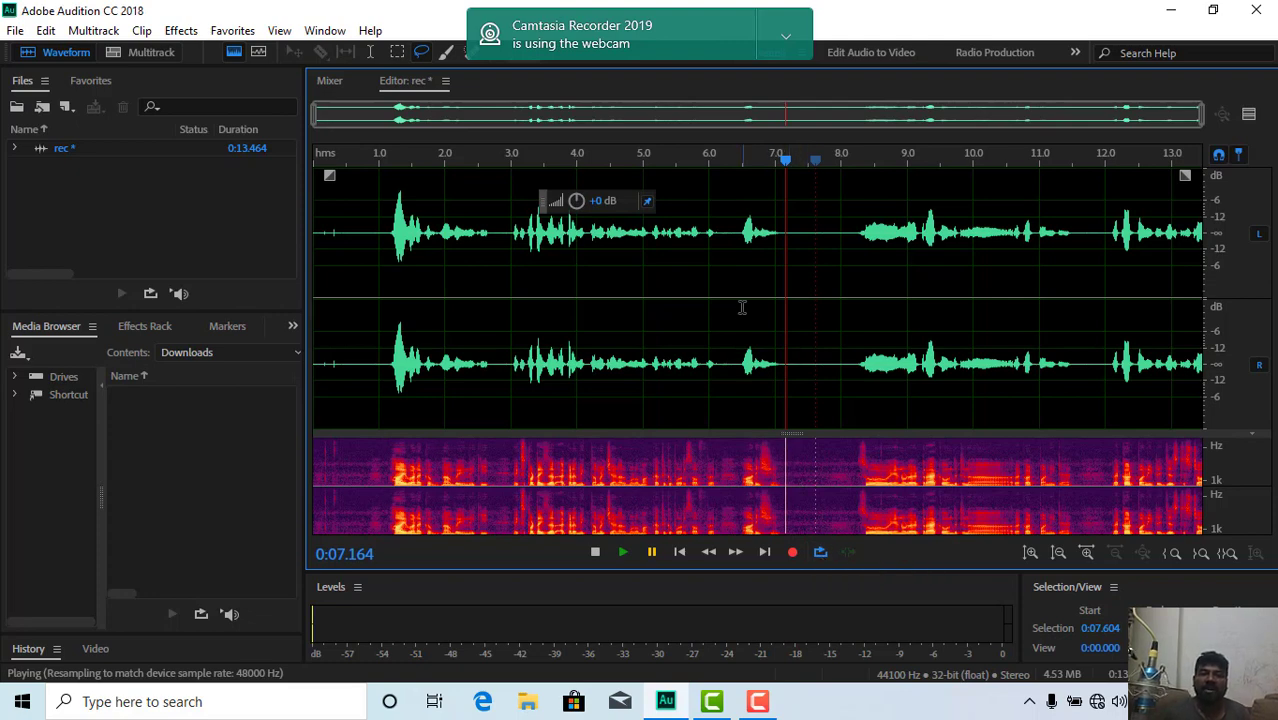
left_click_drag(742, 307, 786, 310)
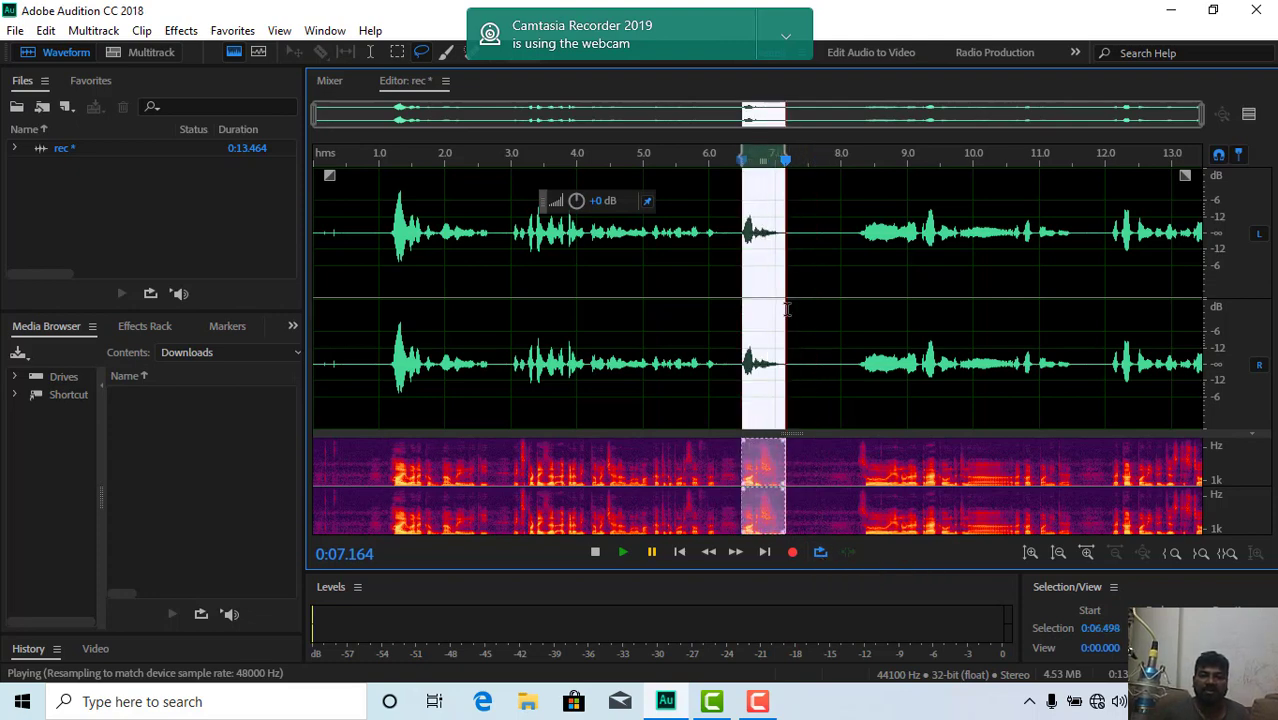
Step: Turn off loop playback and play the recording past the selected range, clearing the selection and pausing at about 11 s
left_click(820, 553)
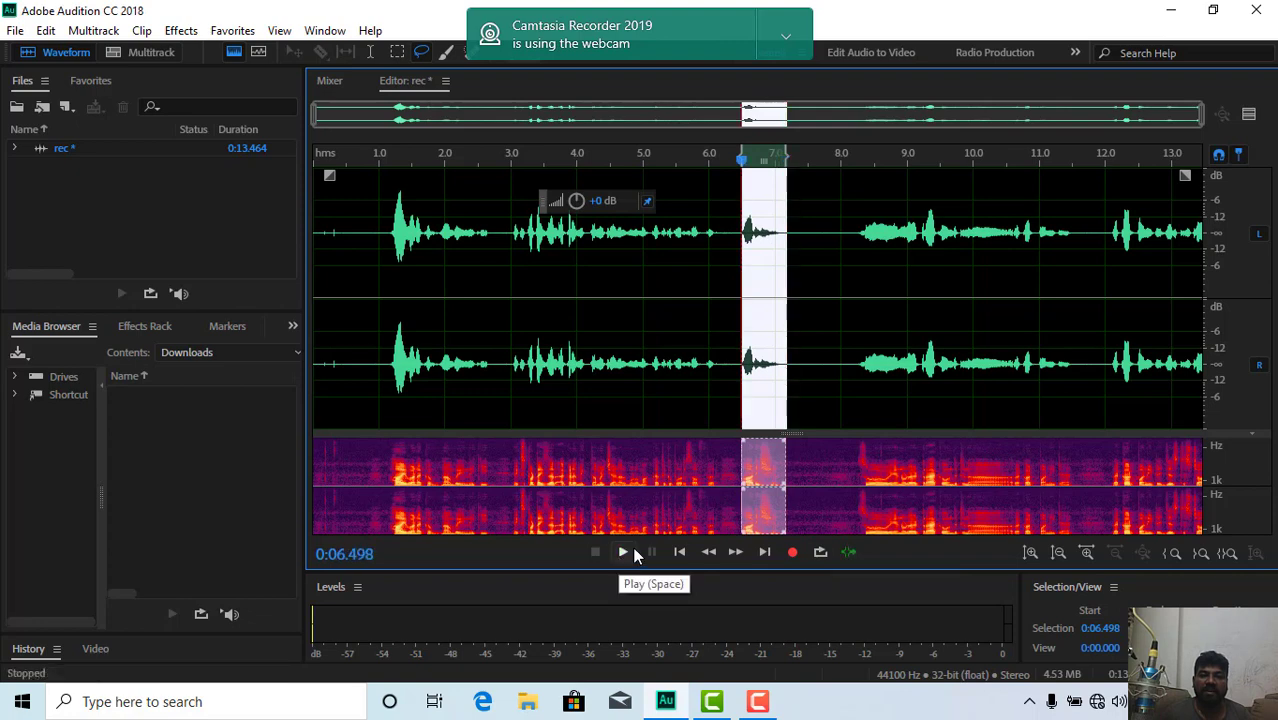
left_click(618, 552)
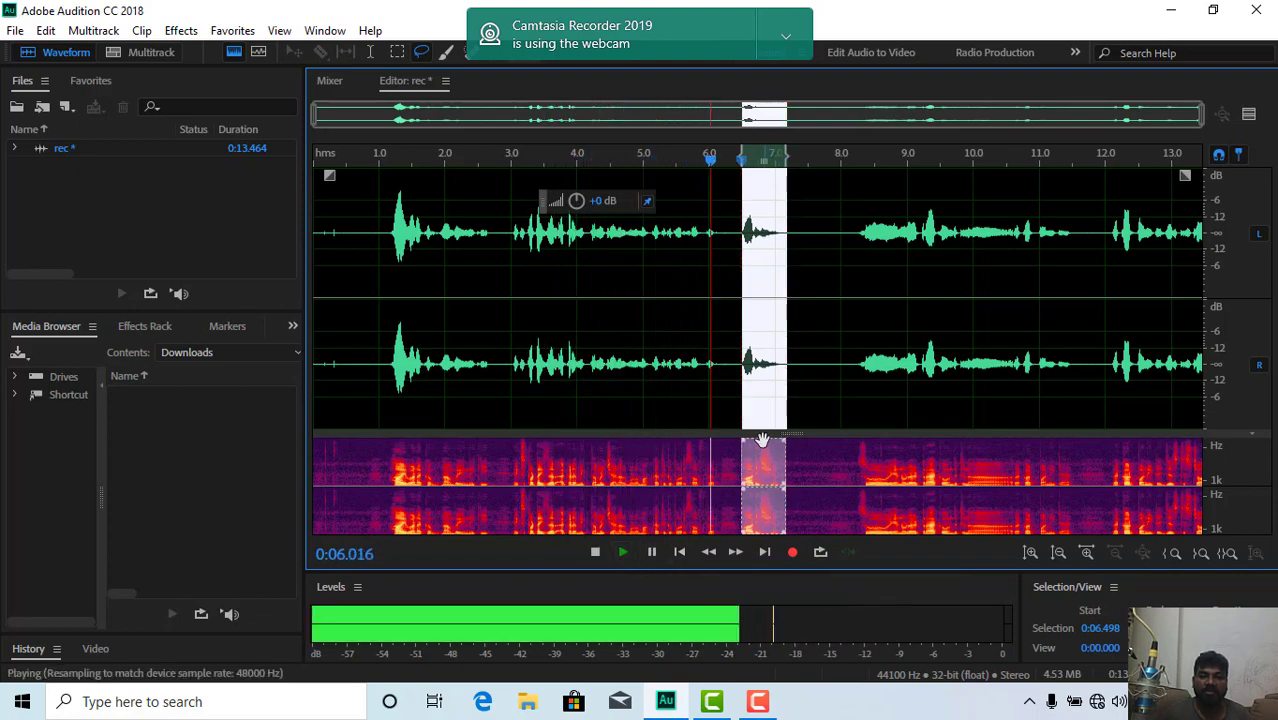
left_click(727, 400)
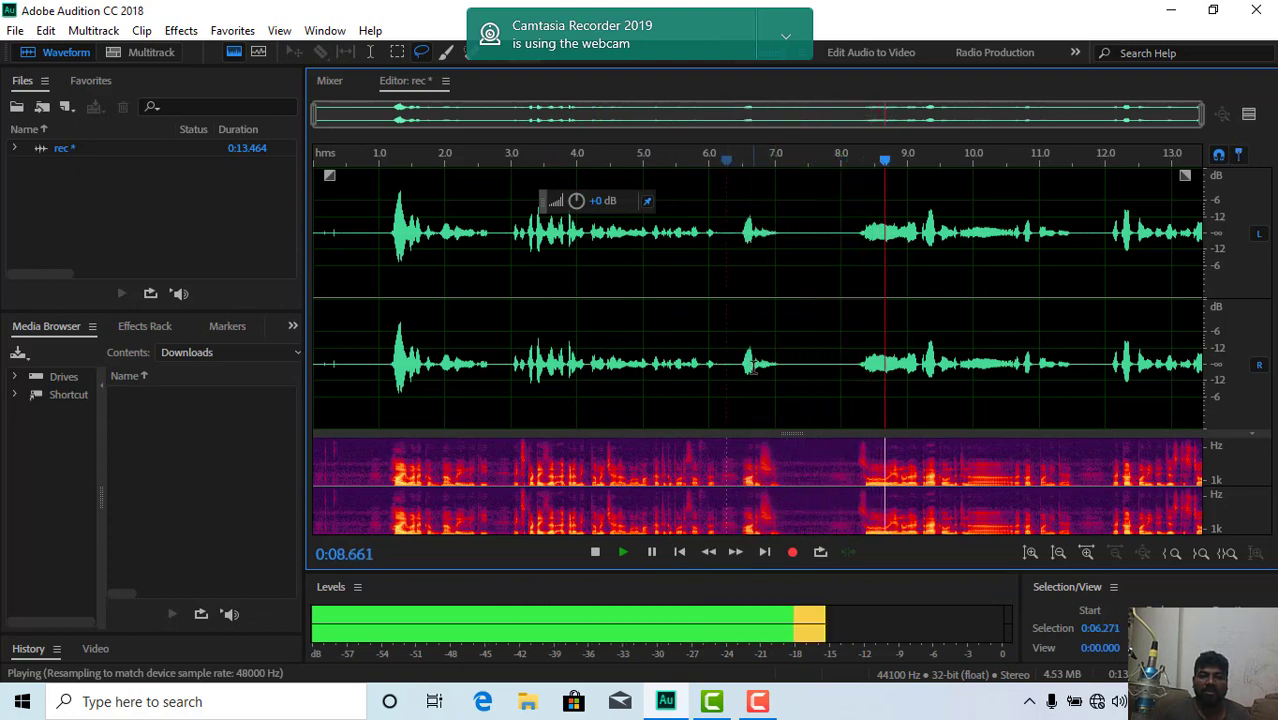
left_click(736, 343)
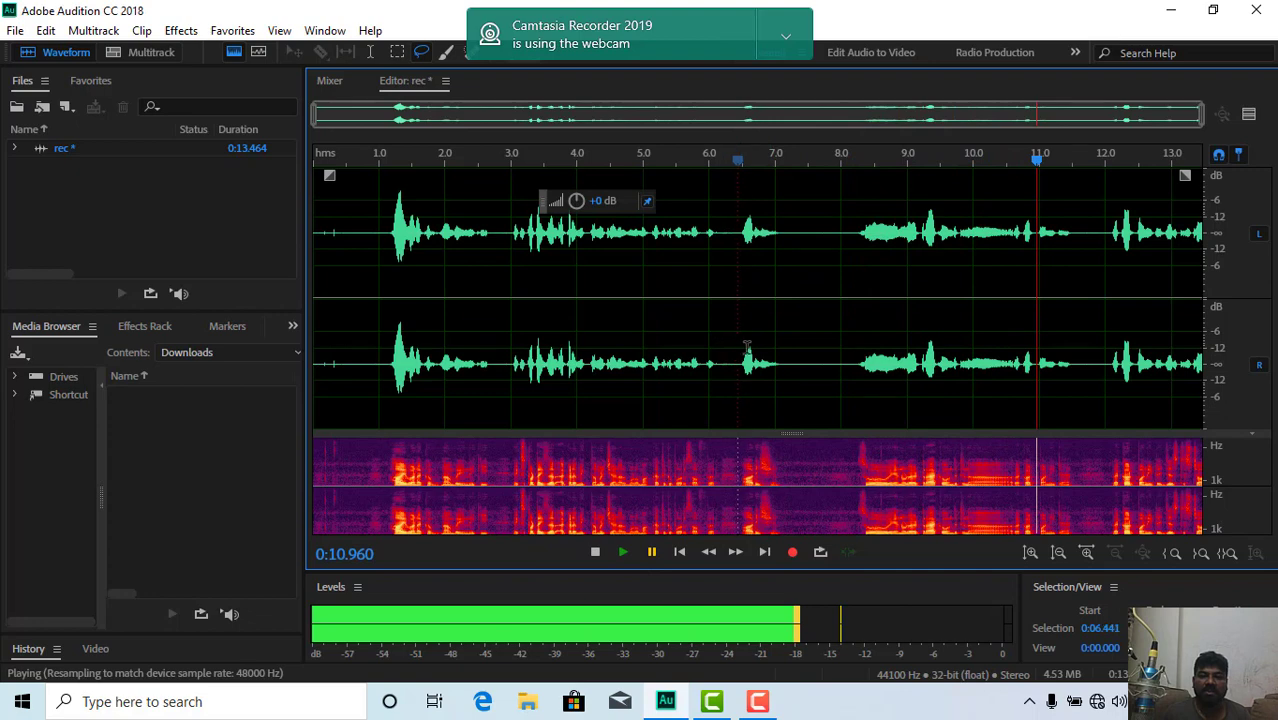
Step: Select the recording from about 6.3 to 7.4 s, play it with loop playback on, and pause
left_click_drag(739, 345, 796, 355)
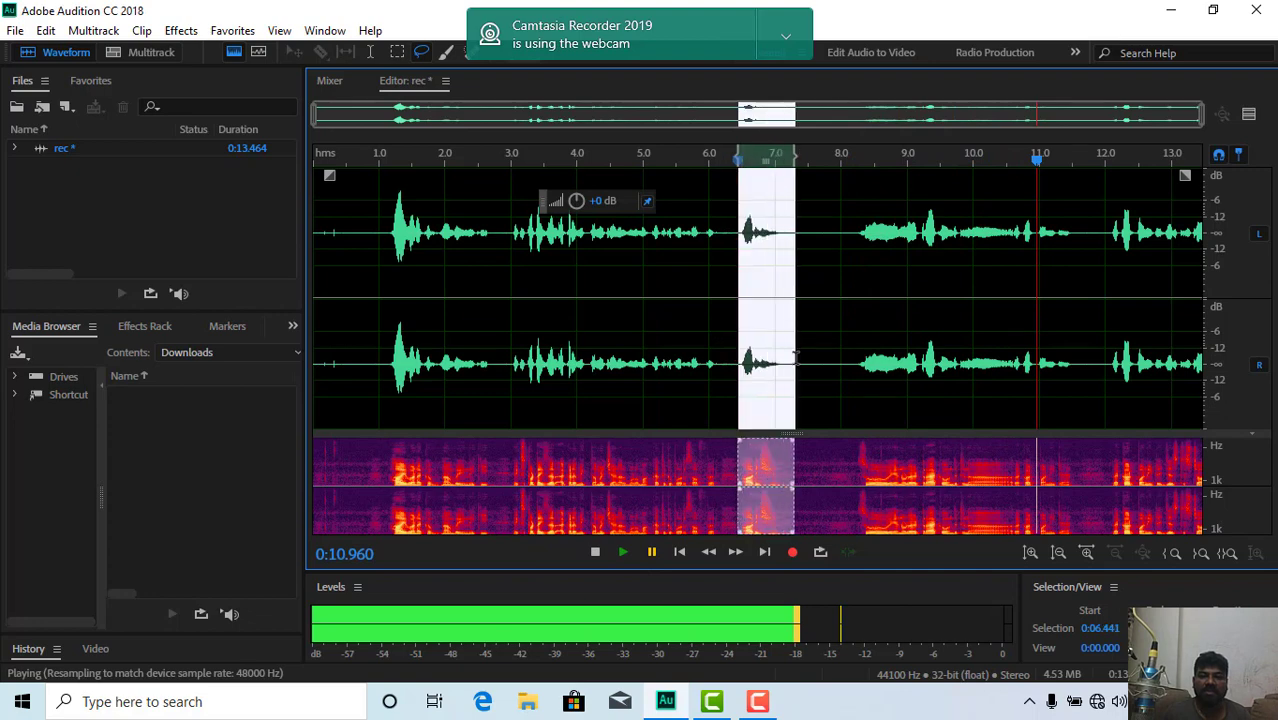
left_click(743, 334)
left_click_drag(800, 330, 732, 345)
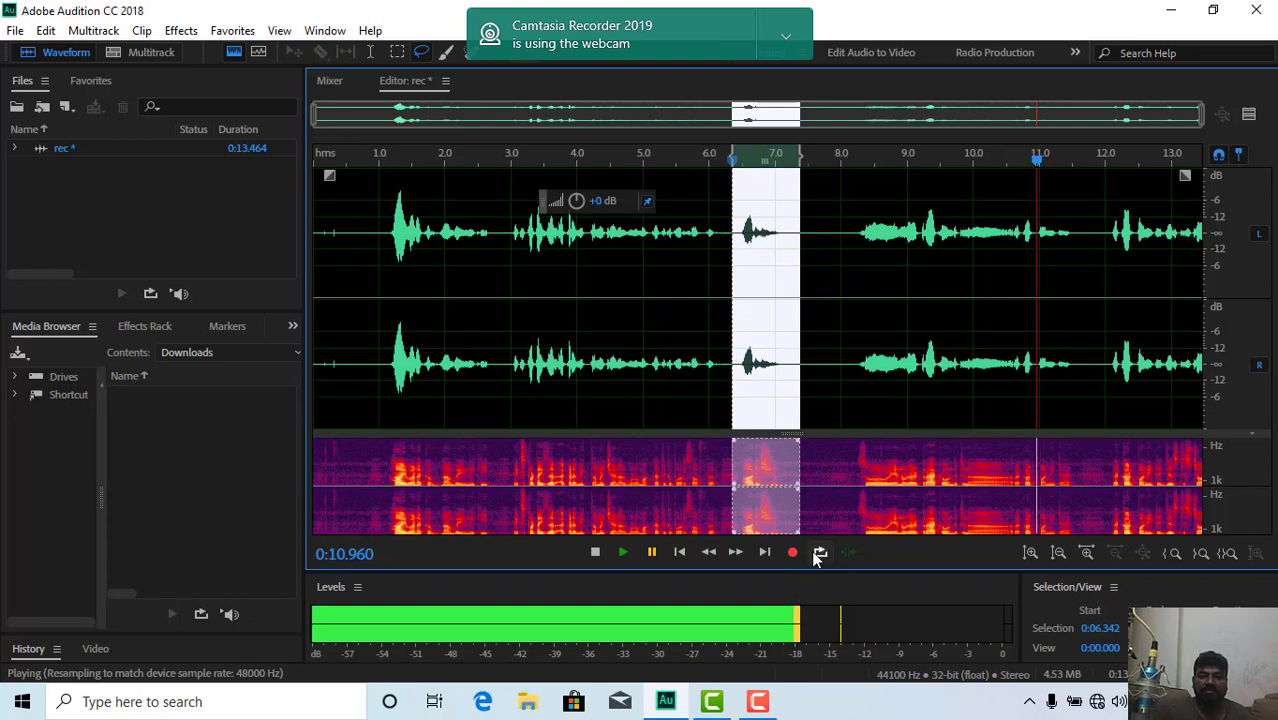
left_click(818, 555)
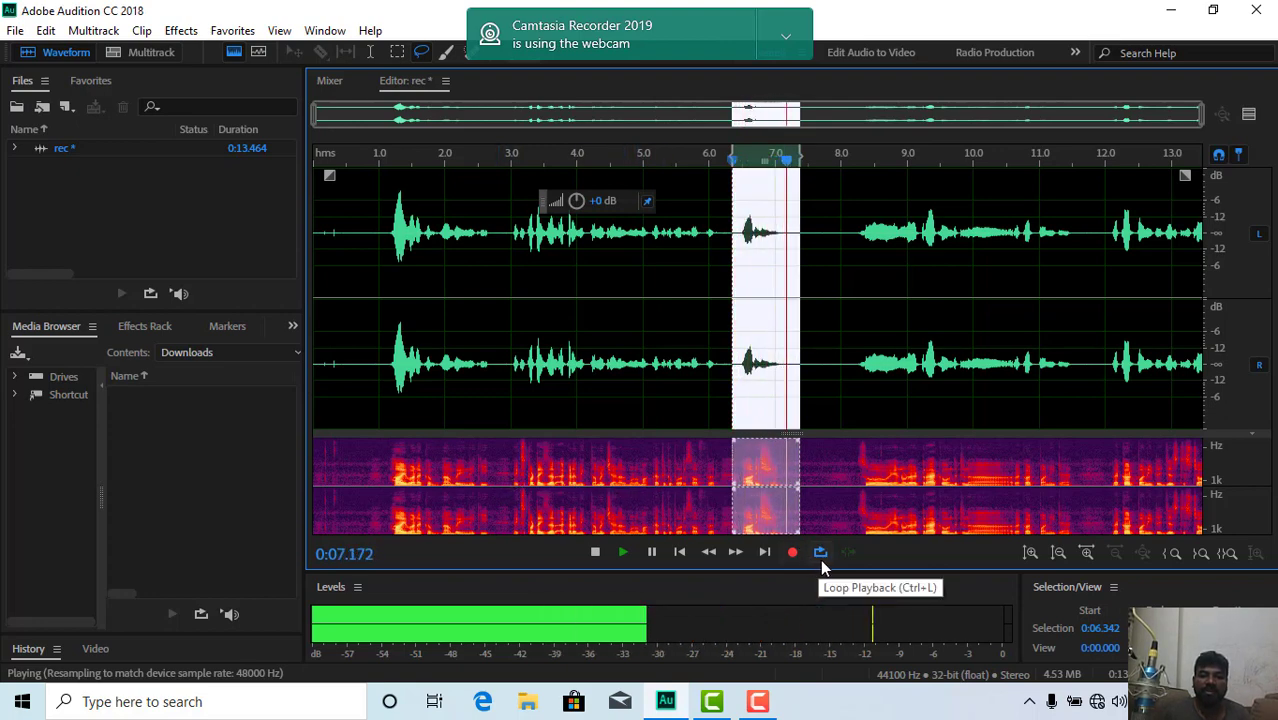
left_click(651, 552)
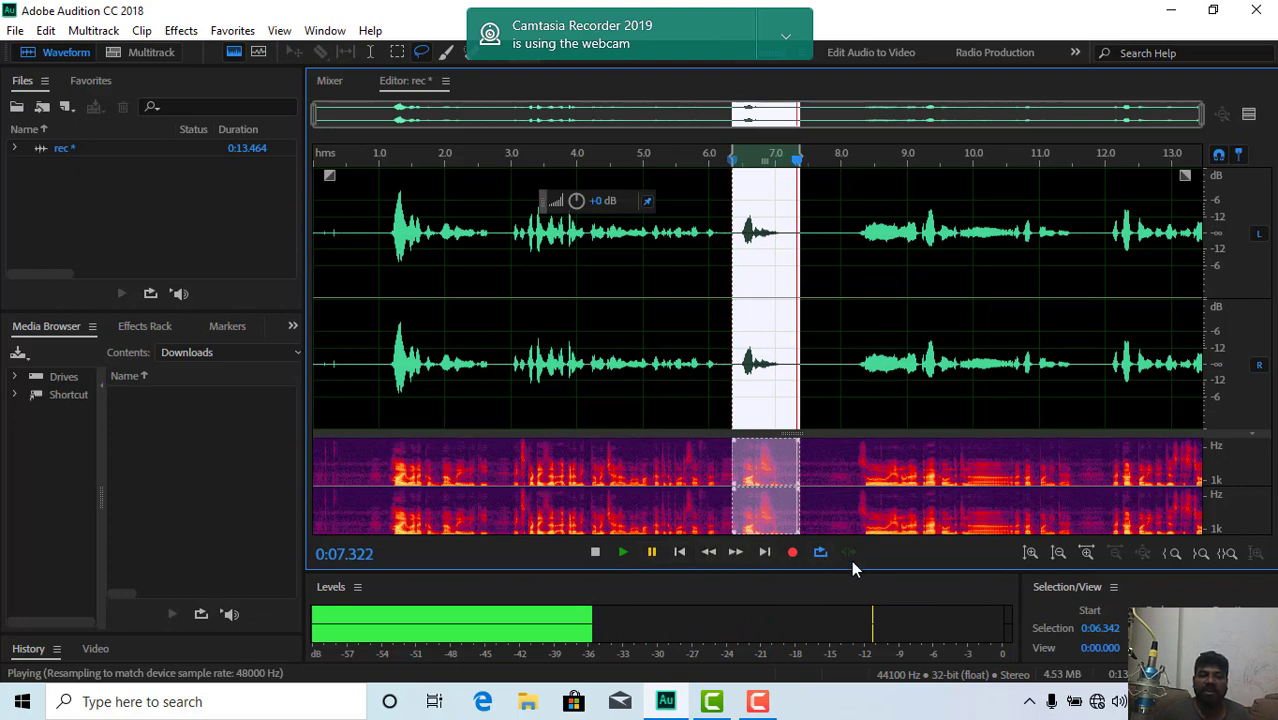
Step: Stop playback, clear the selection and place the playhead at about 7.6 s
left_click(828, 403)
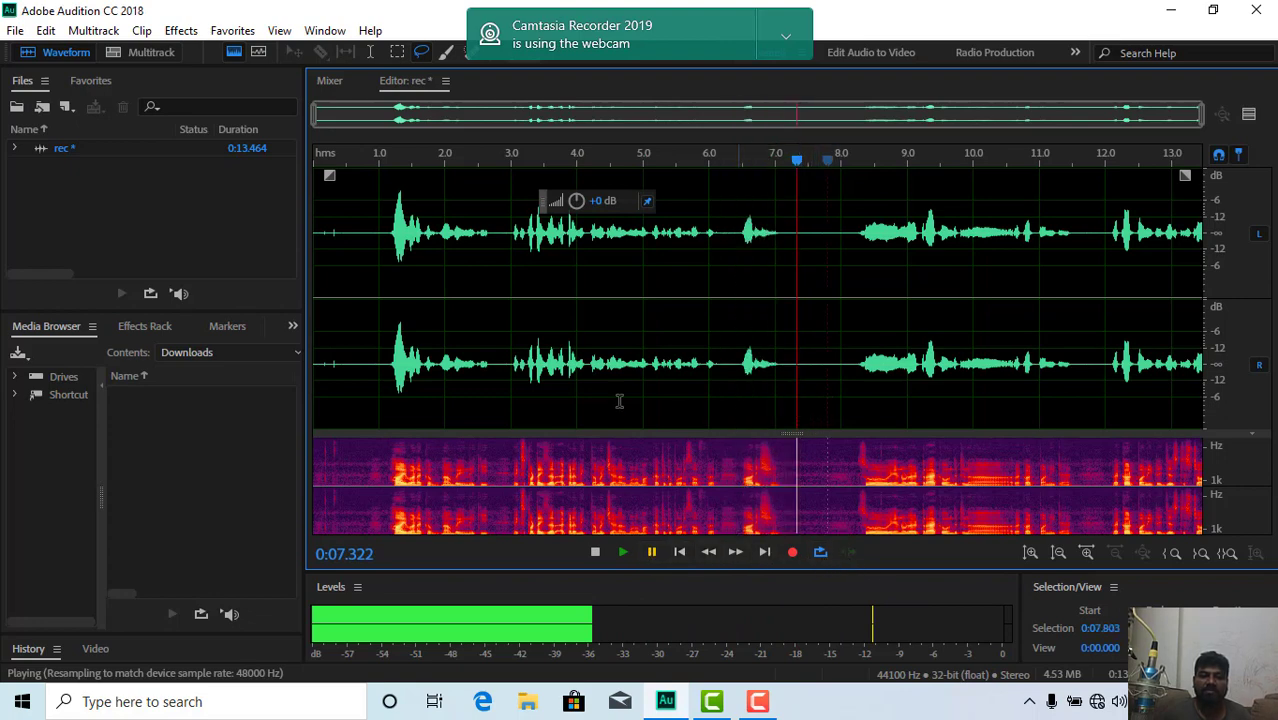
left_click(597, 554)
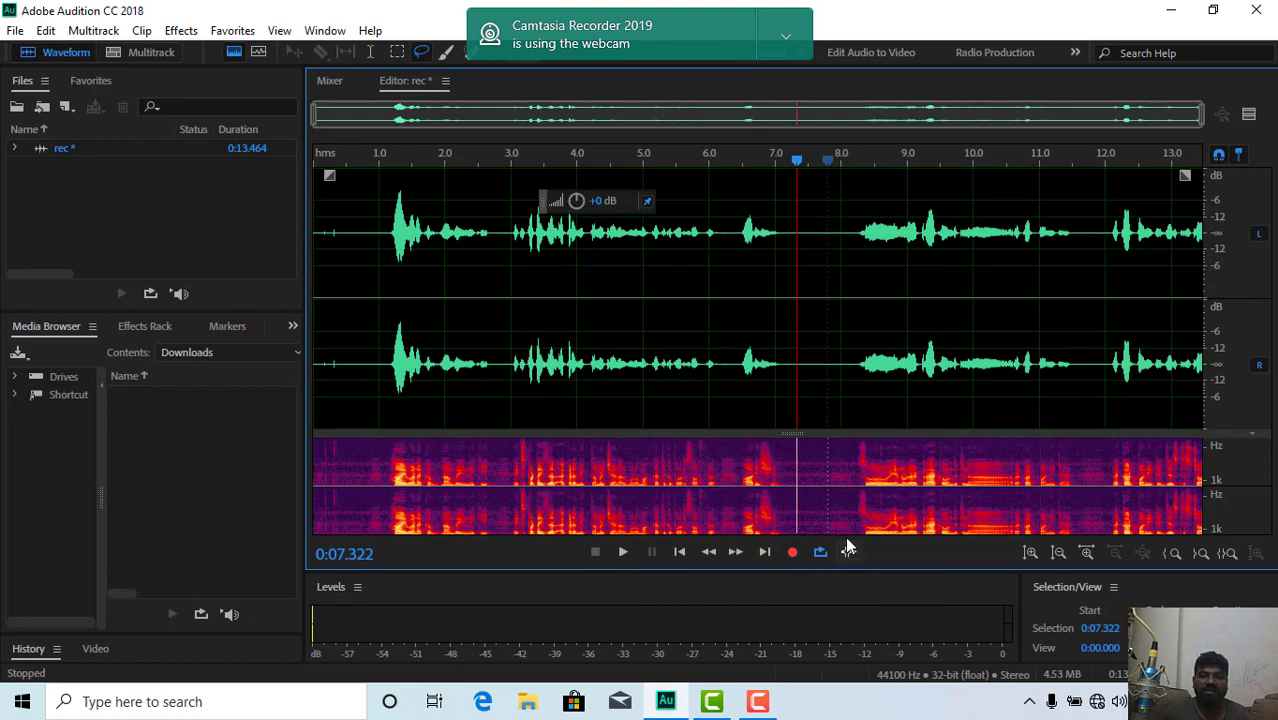
left_click_drag(823, 362, 863, 368)
left_click(812, 378)
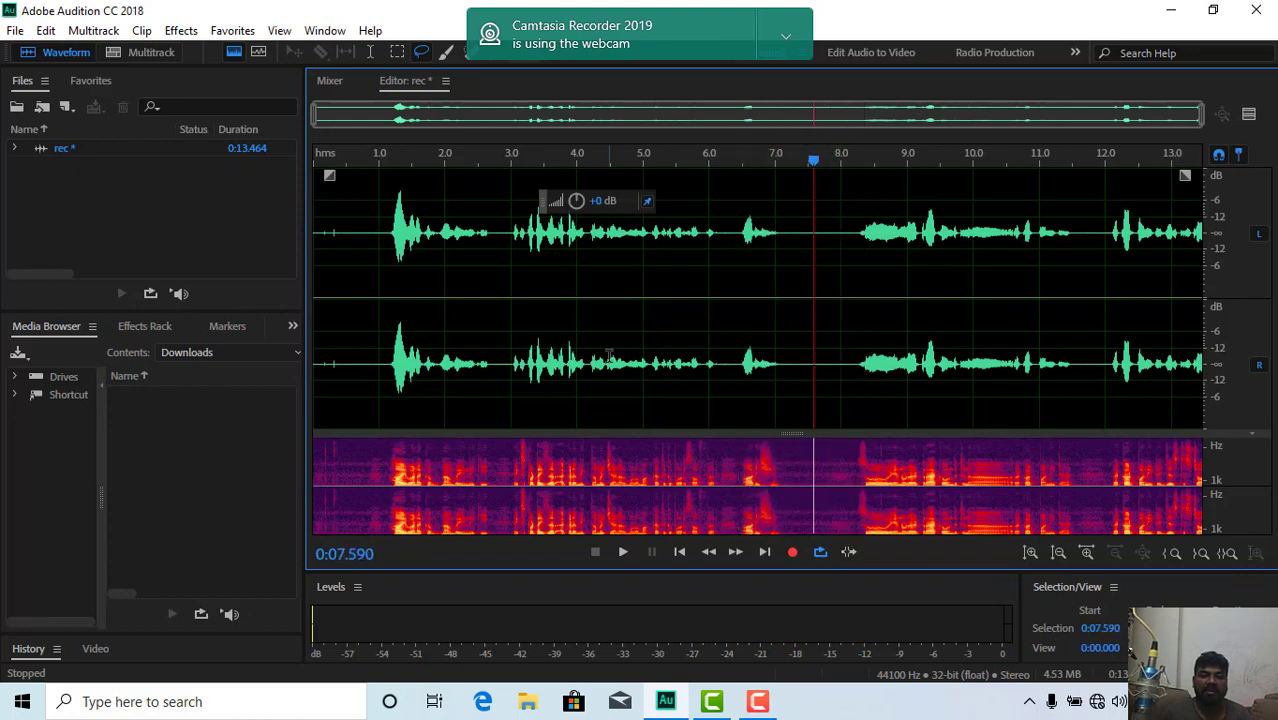
left_click(116, 182)
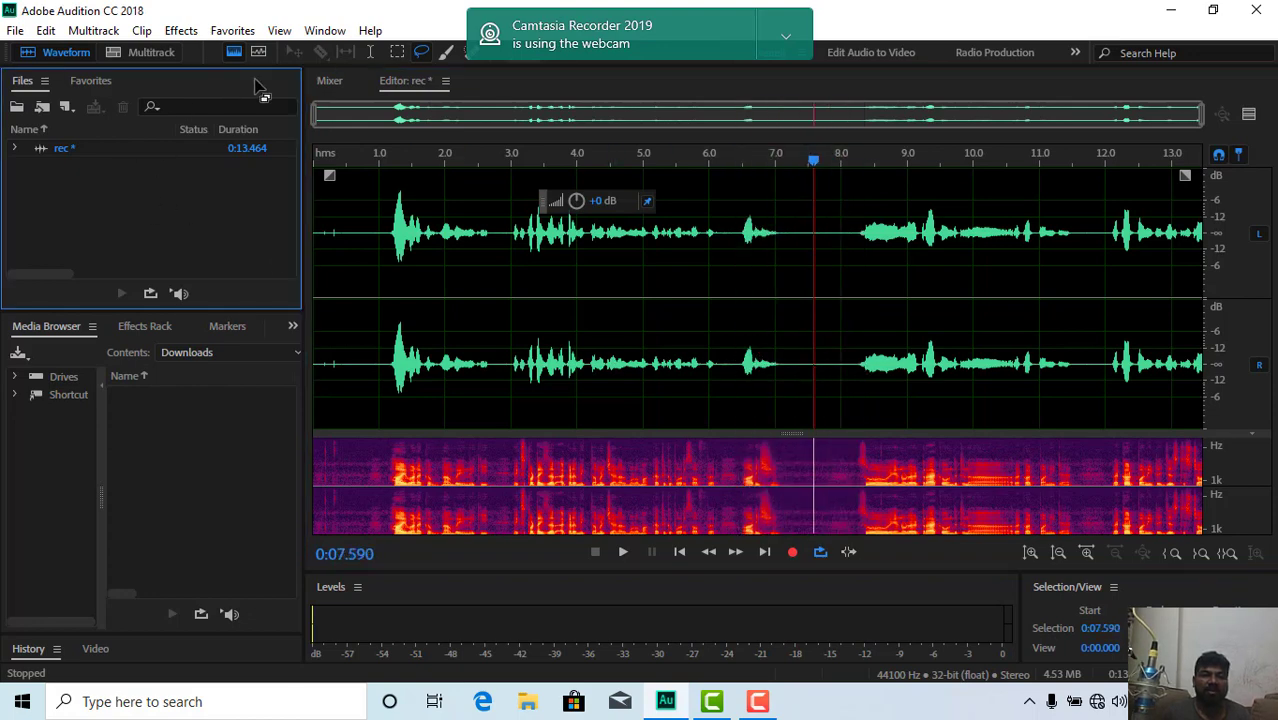
Step: Create a multitrack session named rec total with template None, 44100 Hz, 32 (float) bits and a Stereo master
left_click(140, 52)
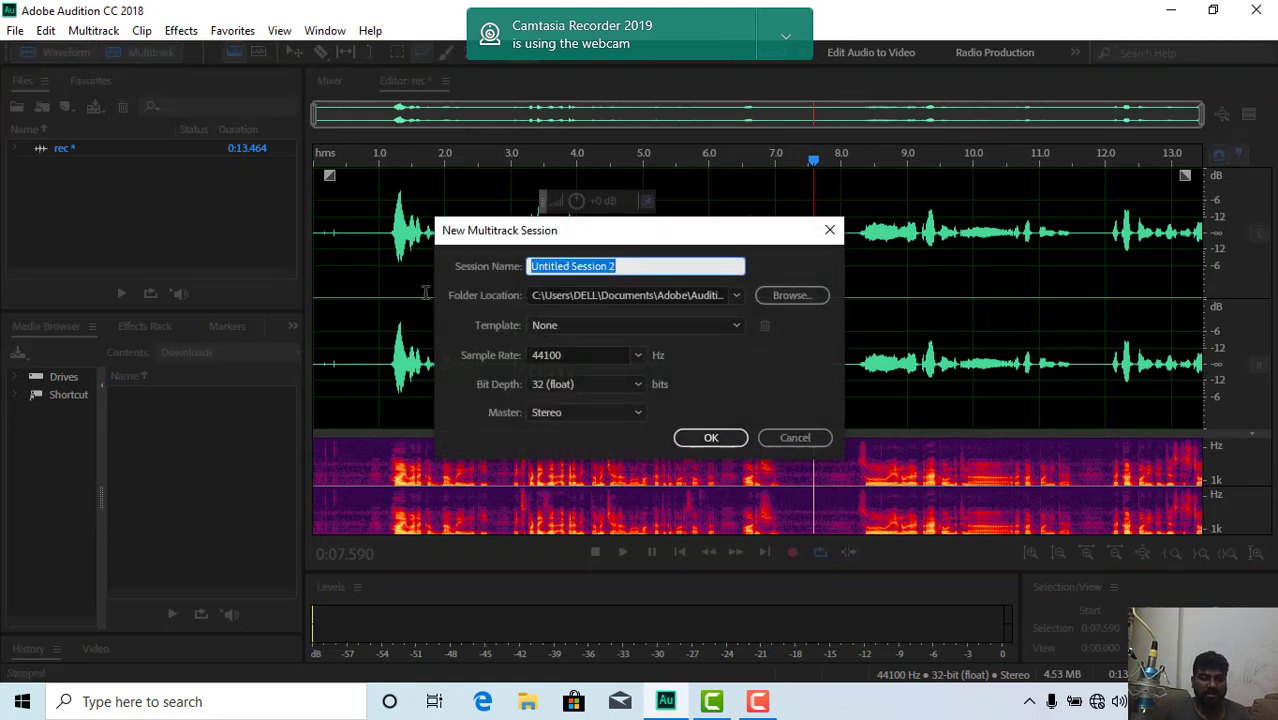
type("rec")
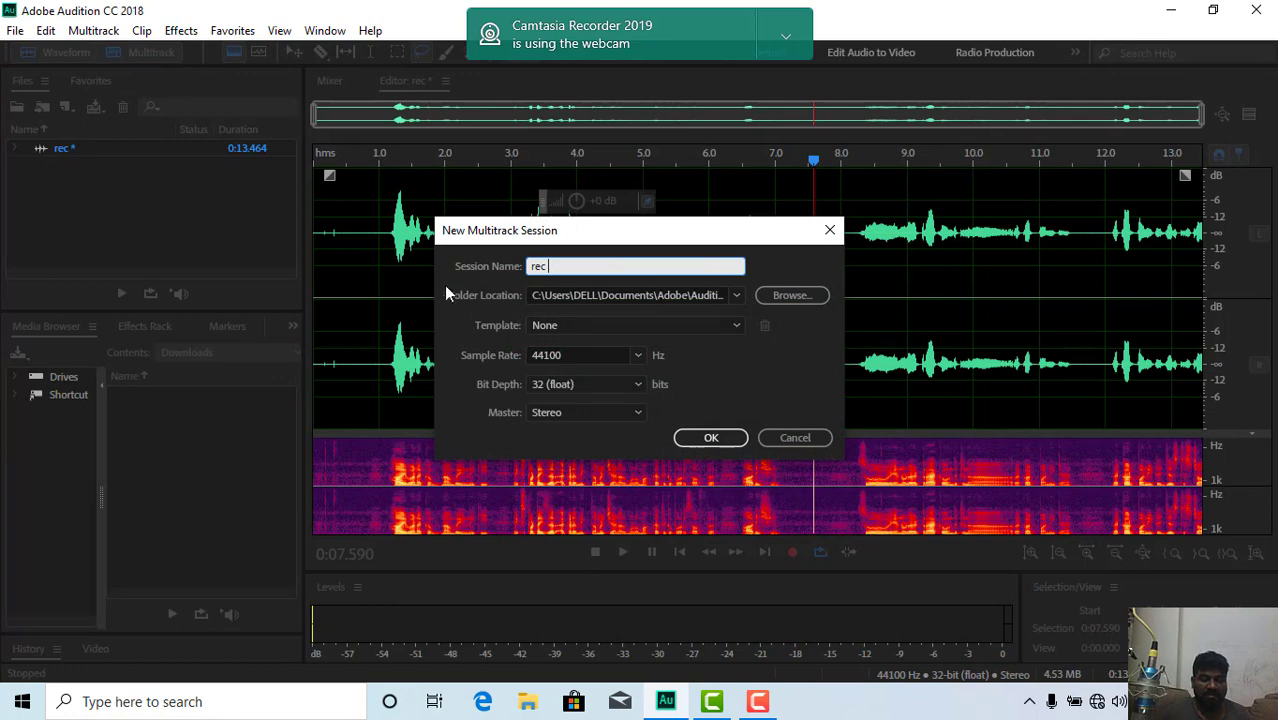
type(" total")
left_click(727, 440)
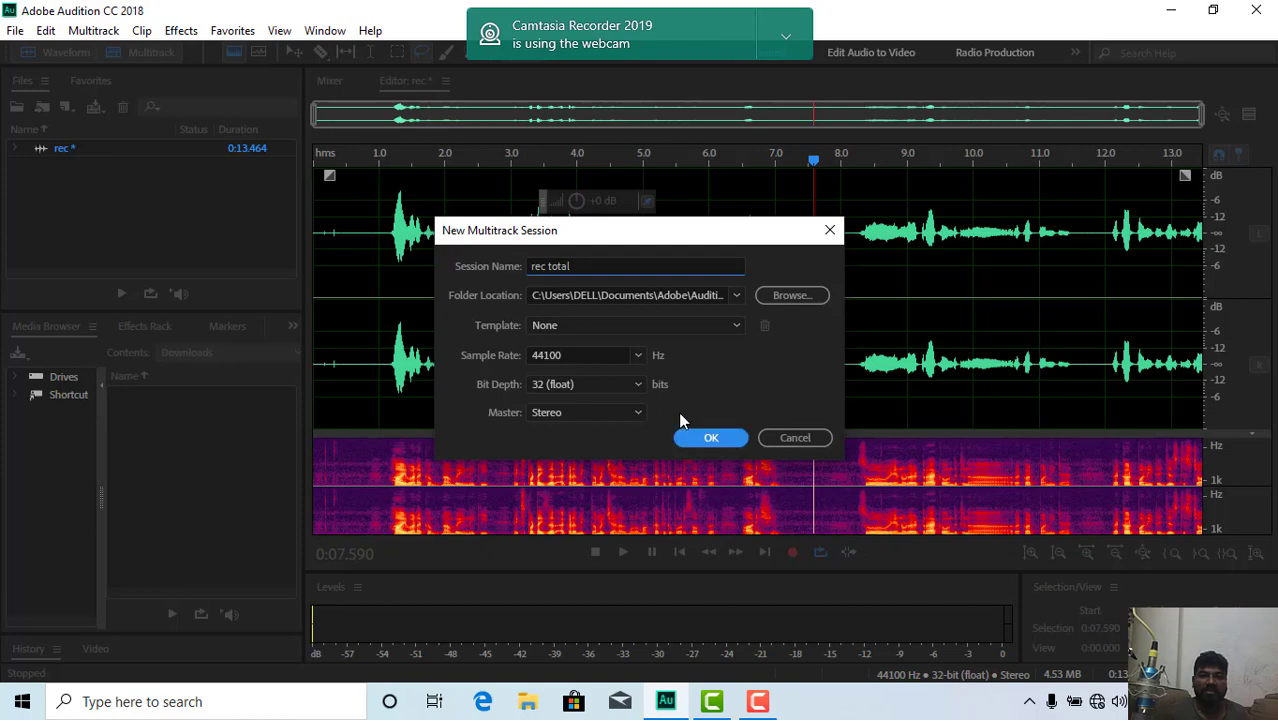
left_click(725, 325)
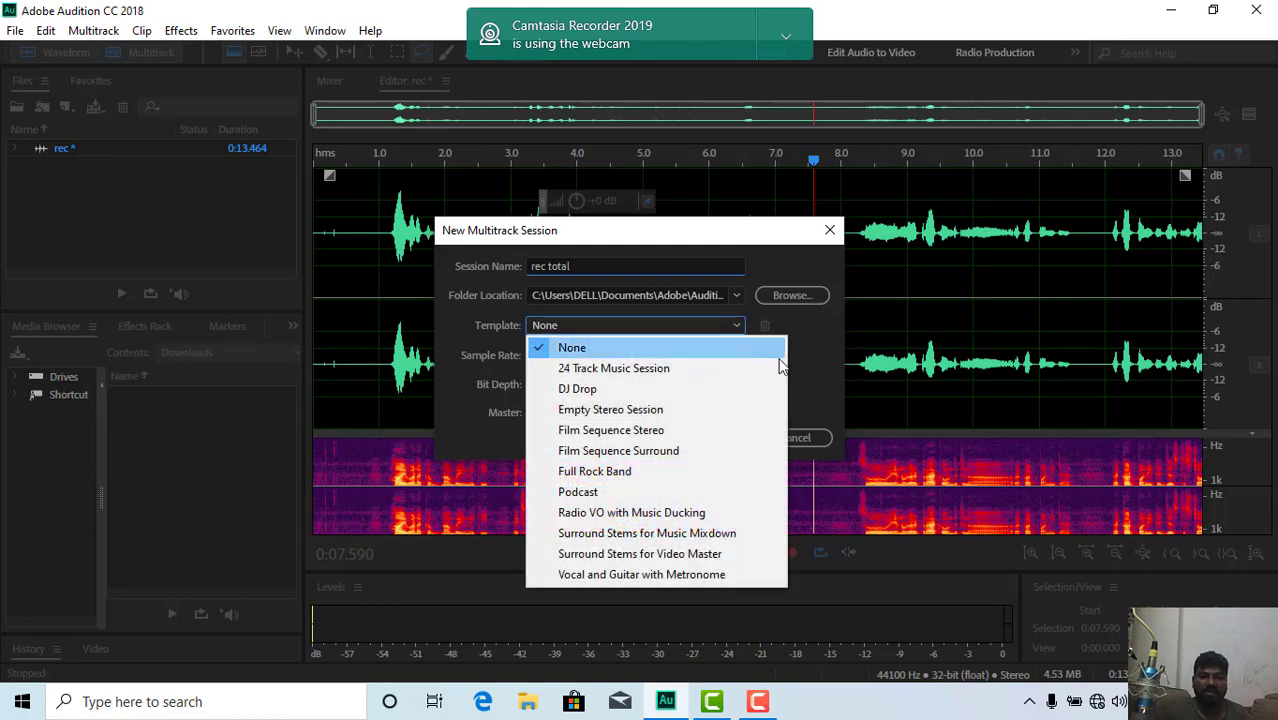
left_click(832, 370)
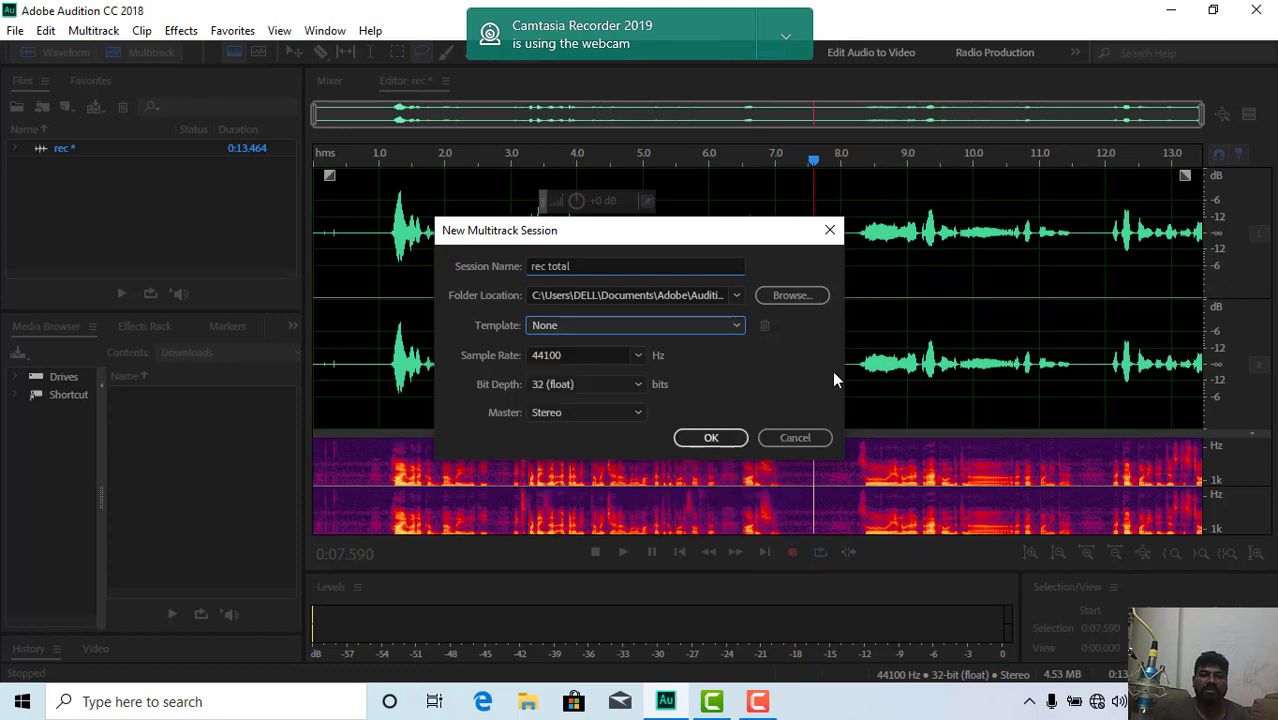
left_click(710, 438)
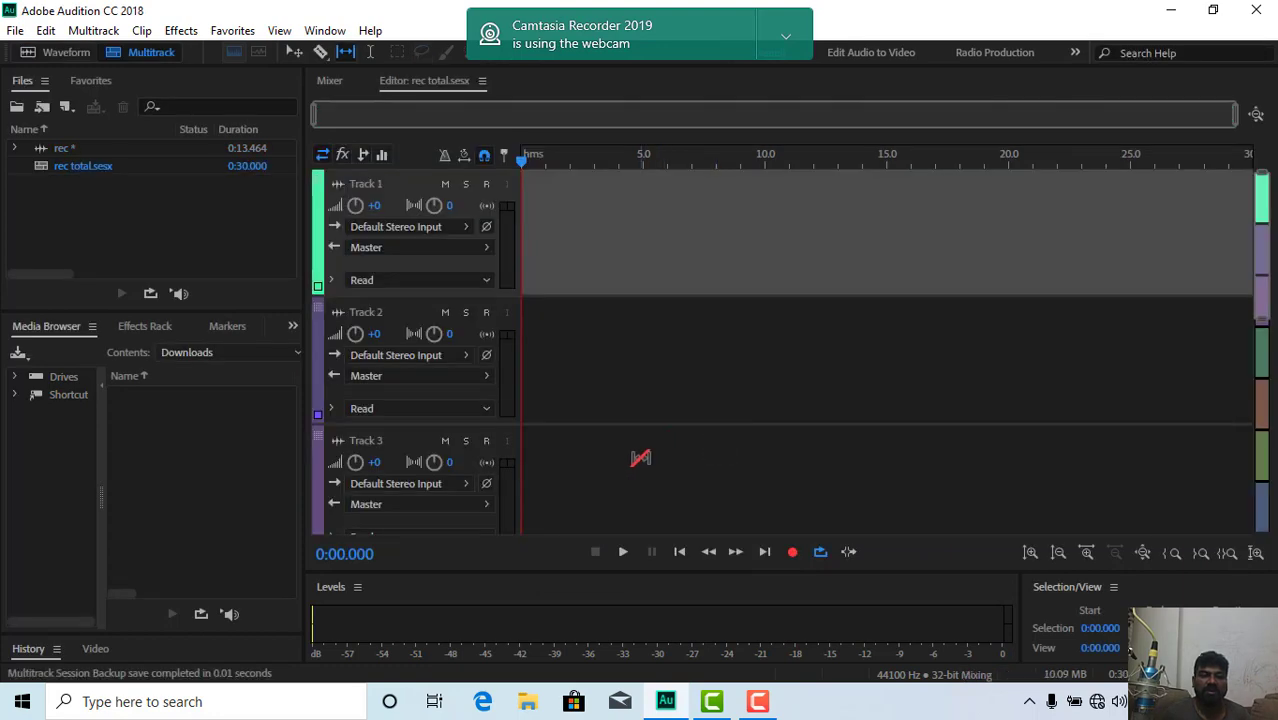
Step: Place the rec recording at the start of Track 1 and turn on Skip Selection
left_click_drag(63, 149, 598, 260)
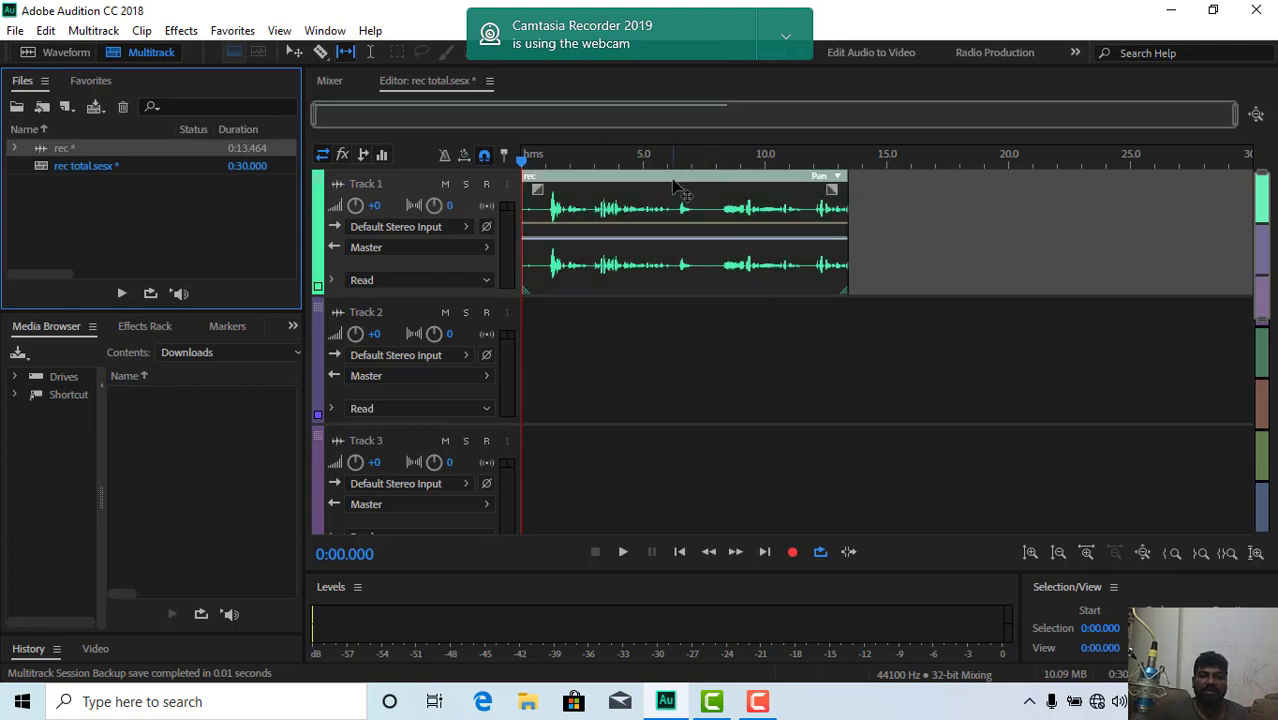
left_click(652, 185)
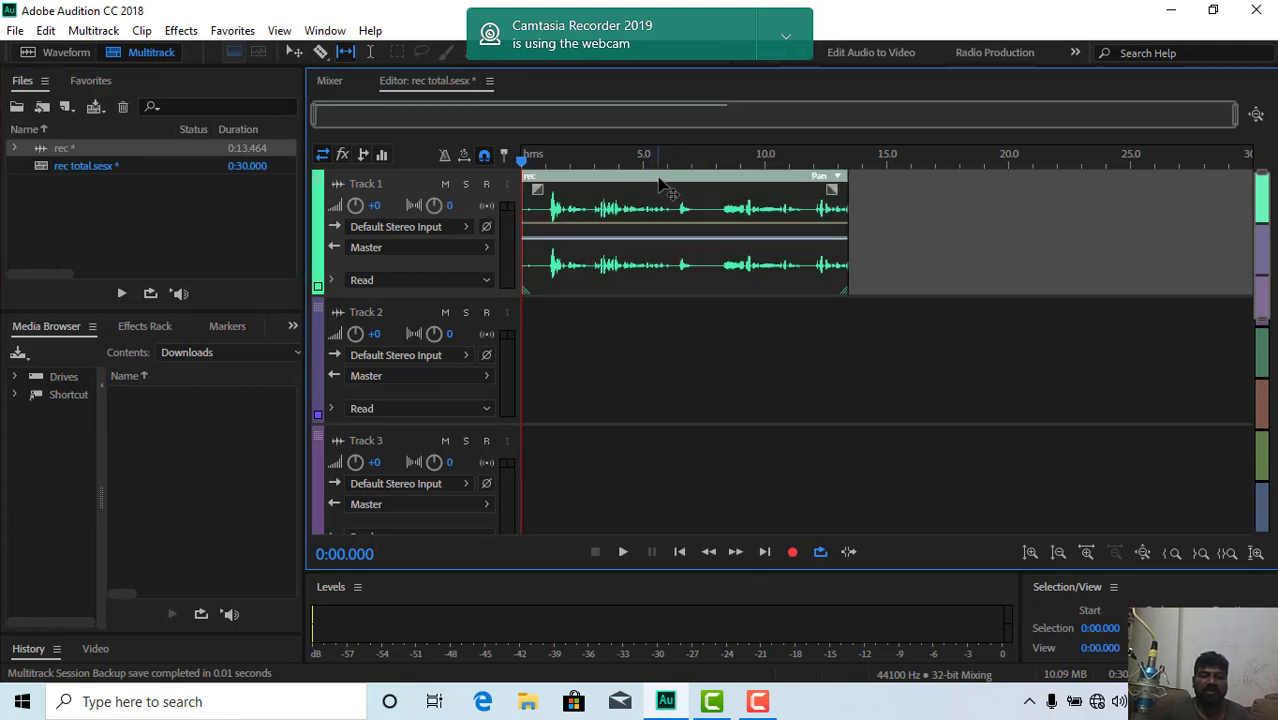
left_click(852, 553)
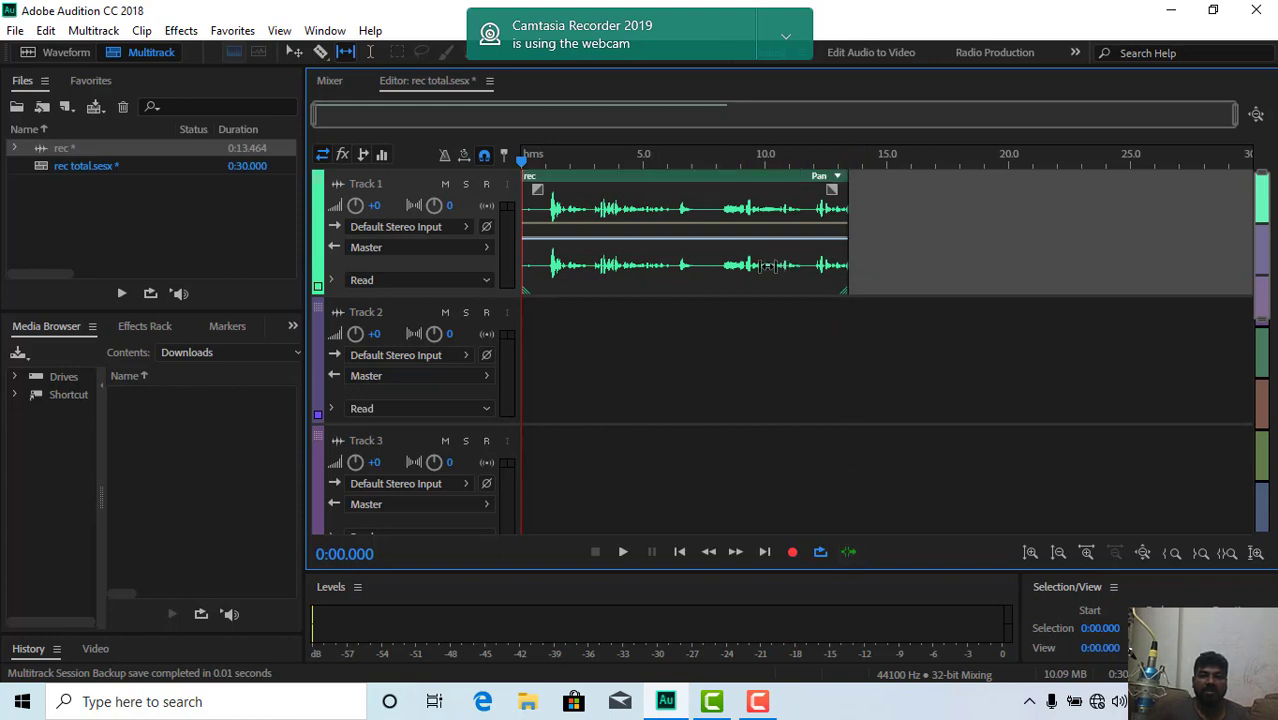
Step: Trim the beginning and end of the Track 1 clip to about 6.8 s long and move it to the track's start
left_click_drag(558, 182, 647, 182)
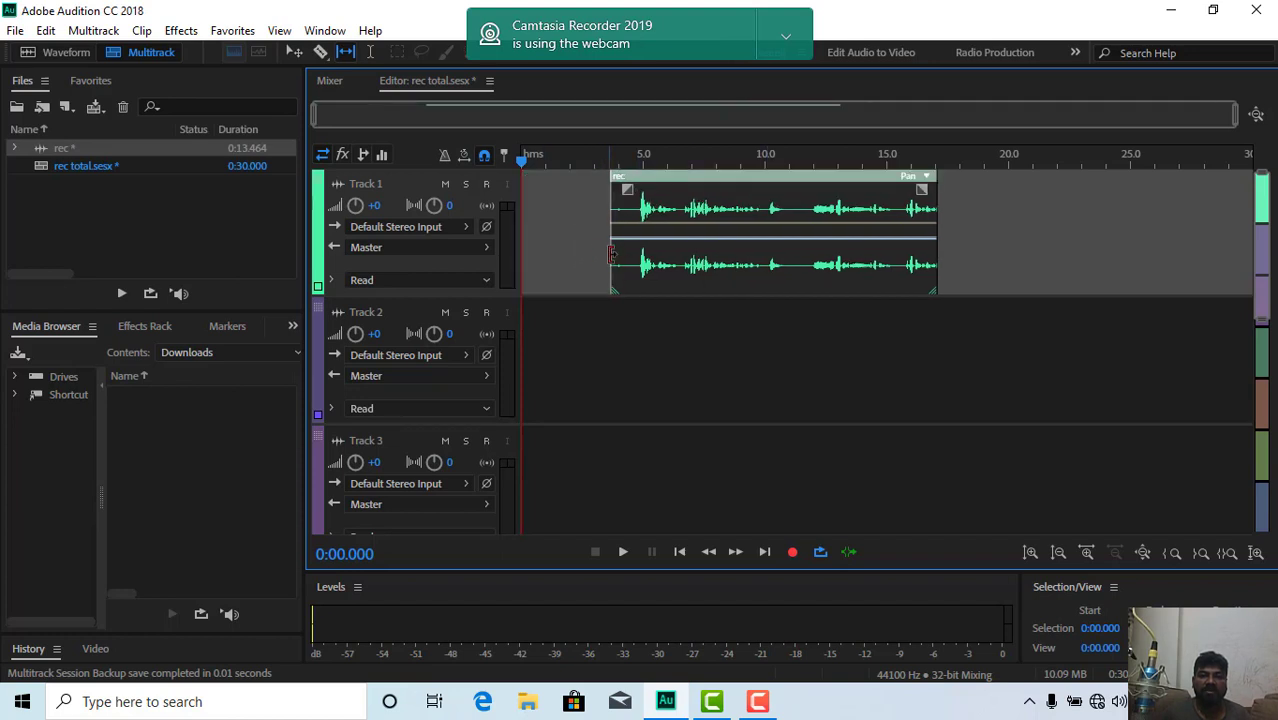
left_click_drag(612, 254, 644, 265)
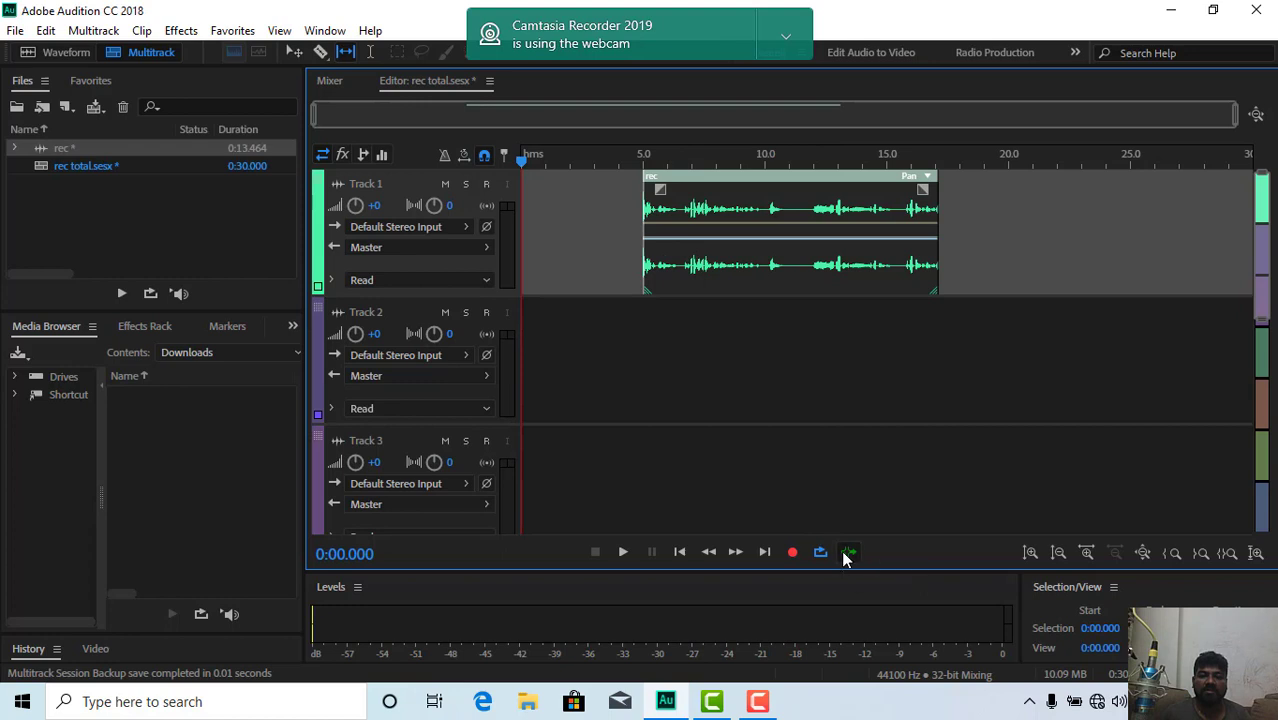
left_click_drag(757, 180, 641, 181)
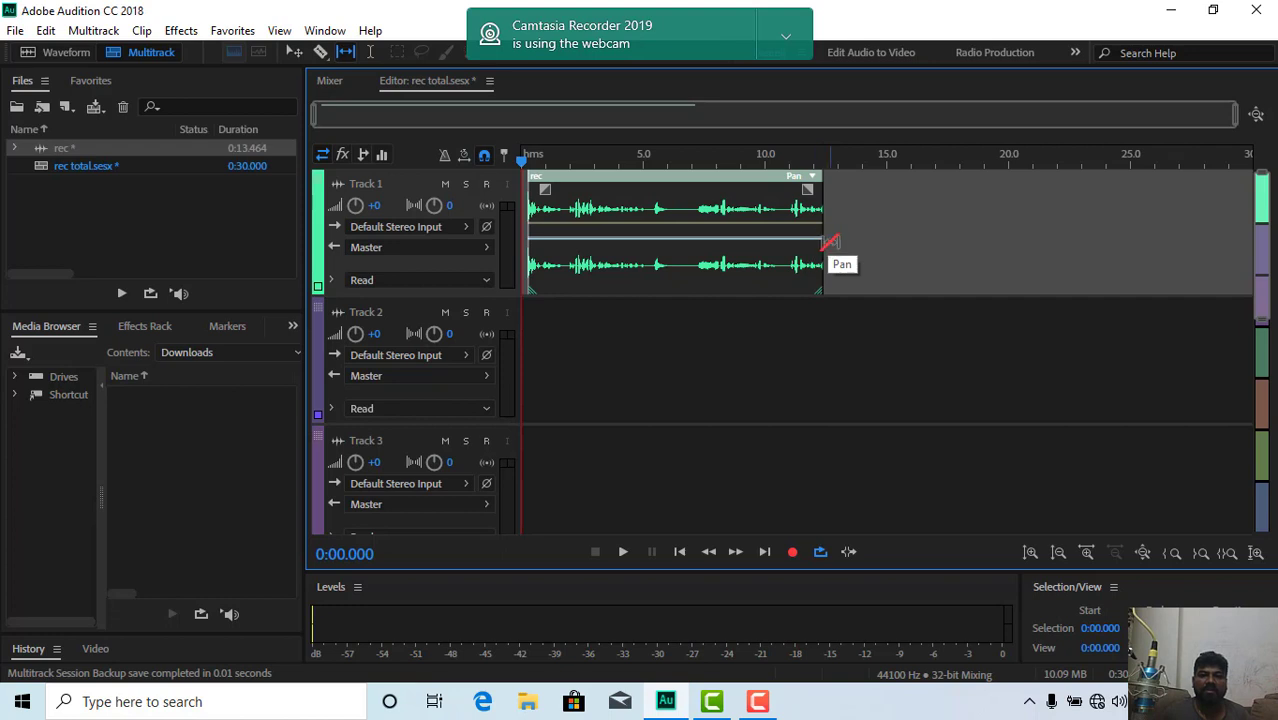
left_click_drag(820, 240, 693, 237)
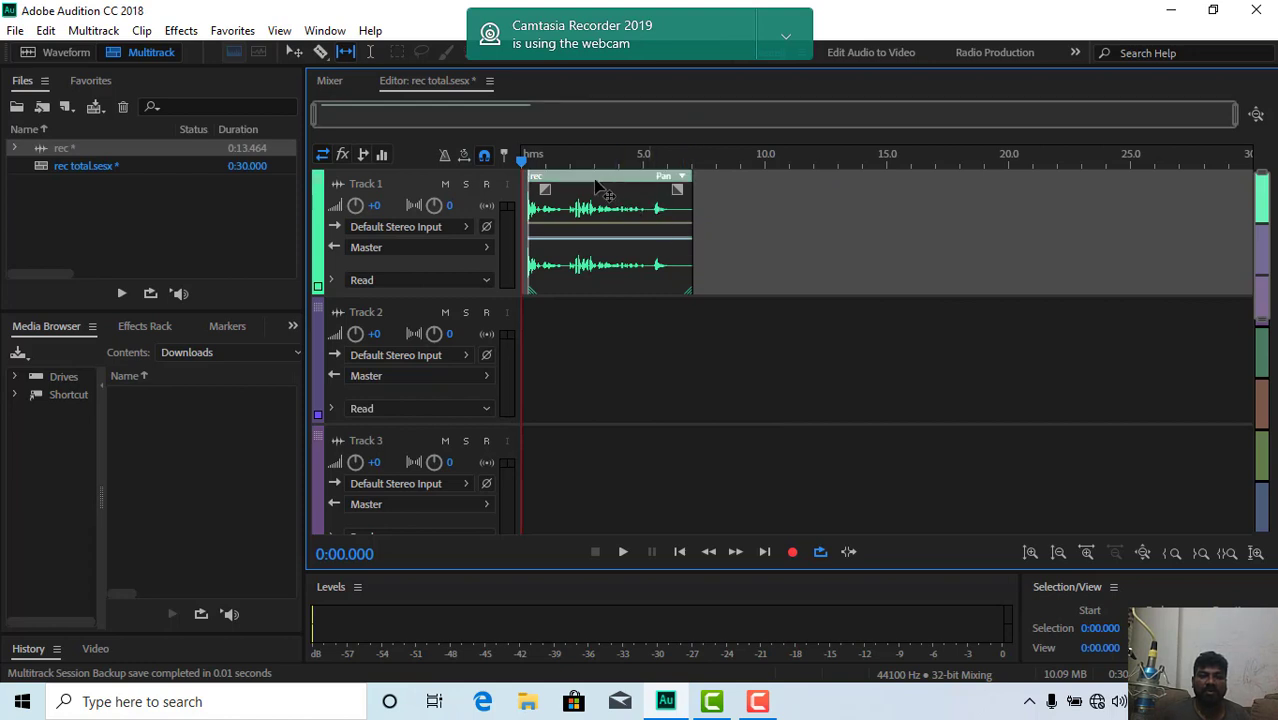
left_click_drag(615, 188, 609, 188)
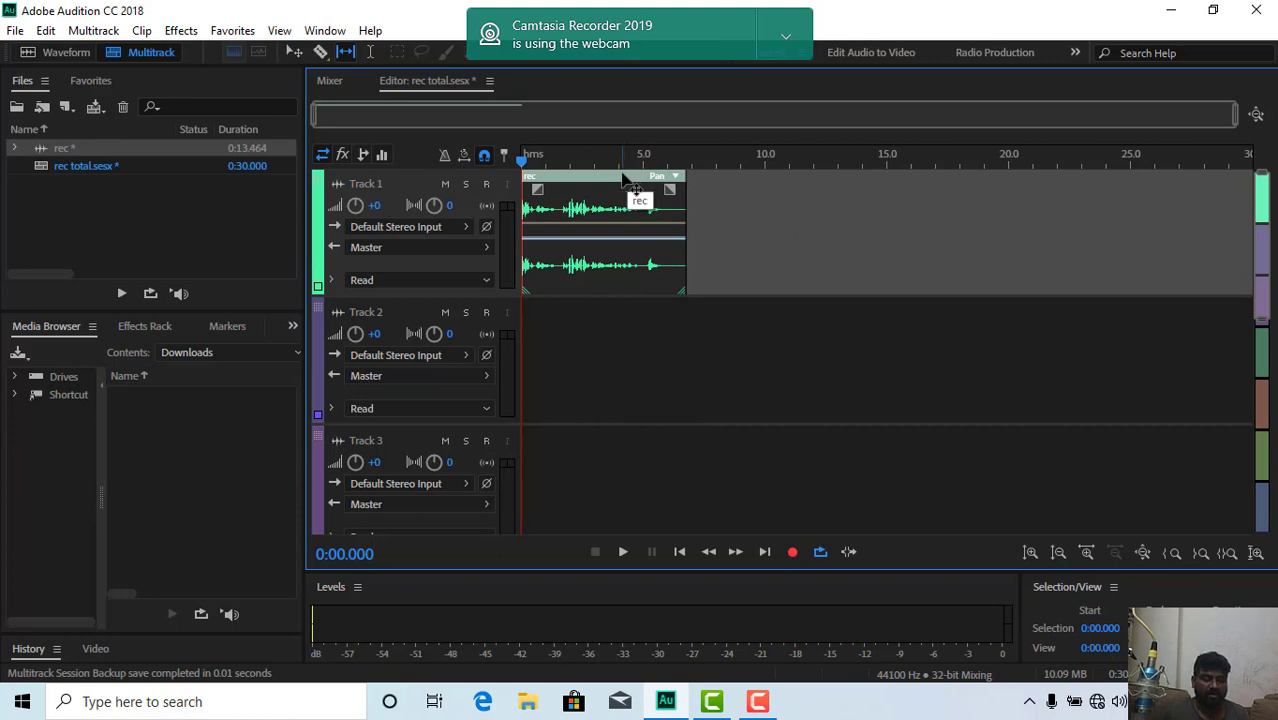
Step: Duplicate the trimmed clip directly after the original on Track 1 and slip the audio inside the copy
left_click_drag(622, 174, 796, 181)
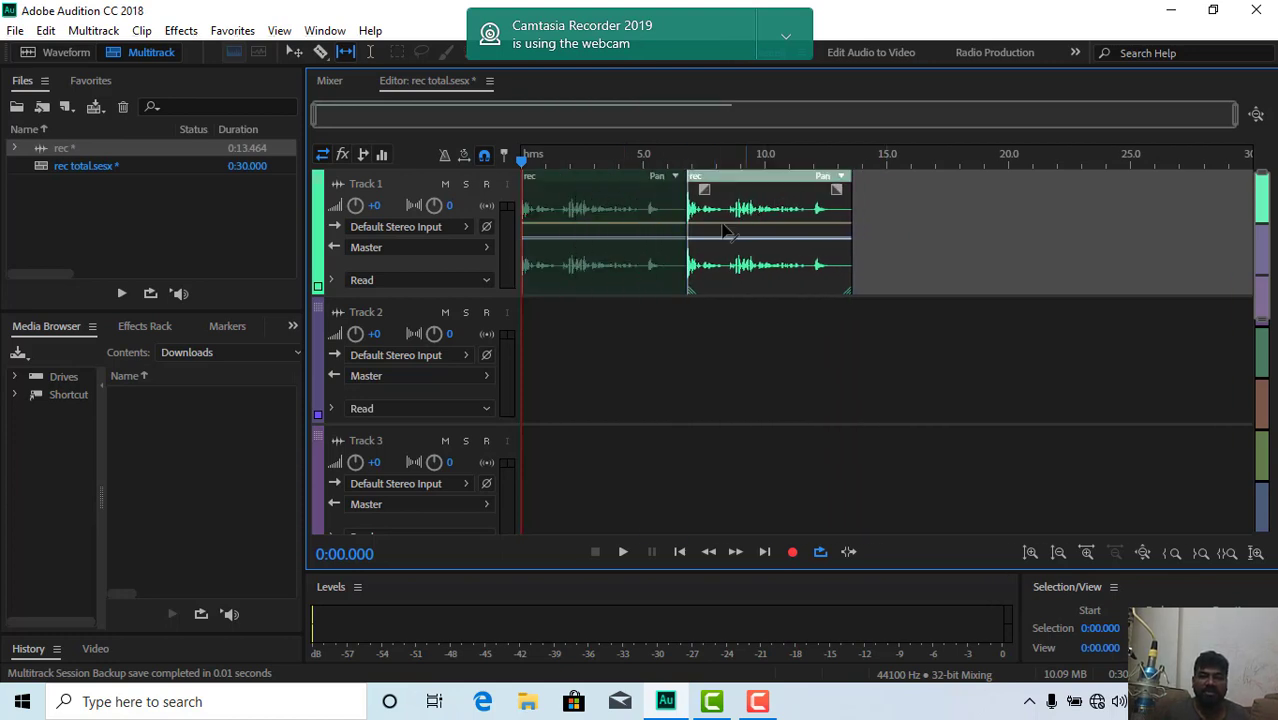
left_click_drag(692, 248, 752, 247)
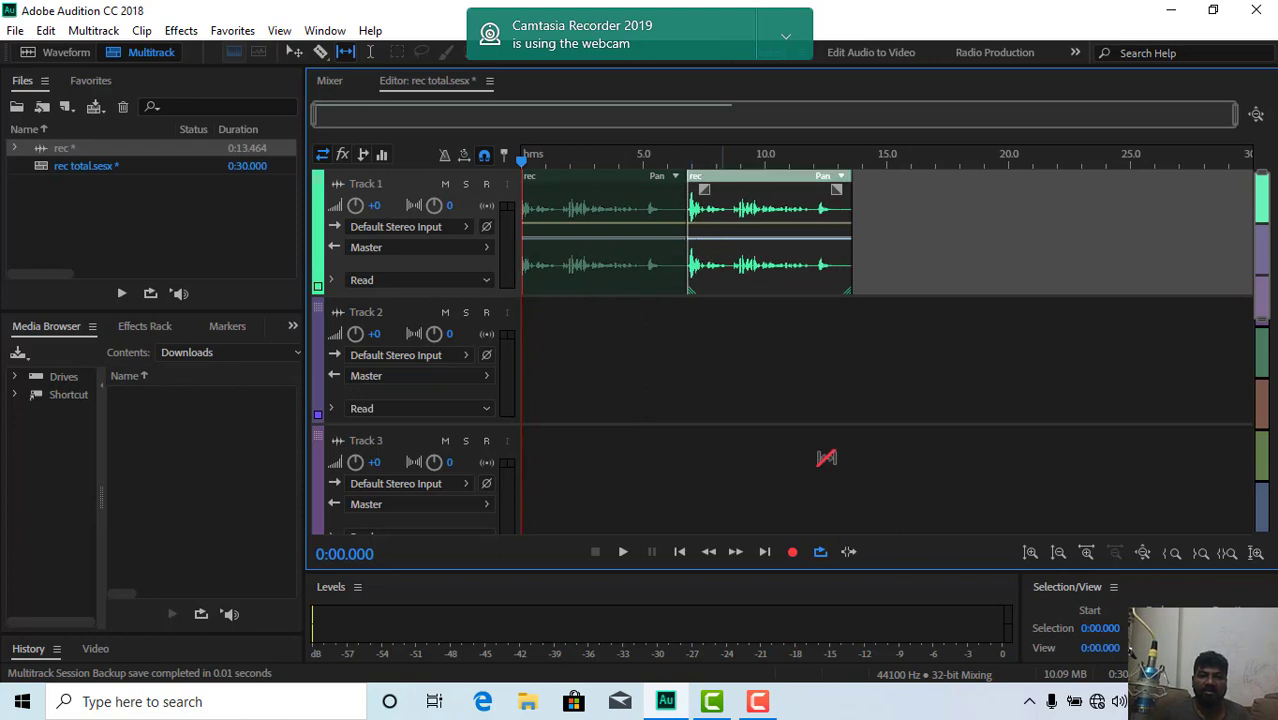
Step: With Skip Selection on, trim about 2 s off the second clip's start and move it back against the first clip
left_click(847, 552)
left_click_drag(690, 229, 738, 229)
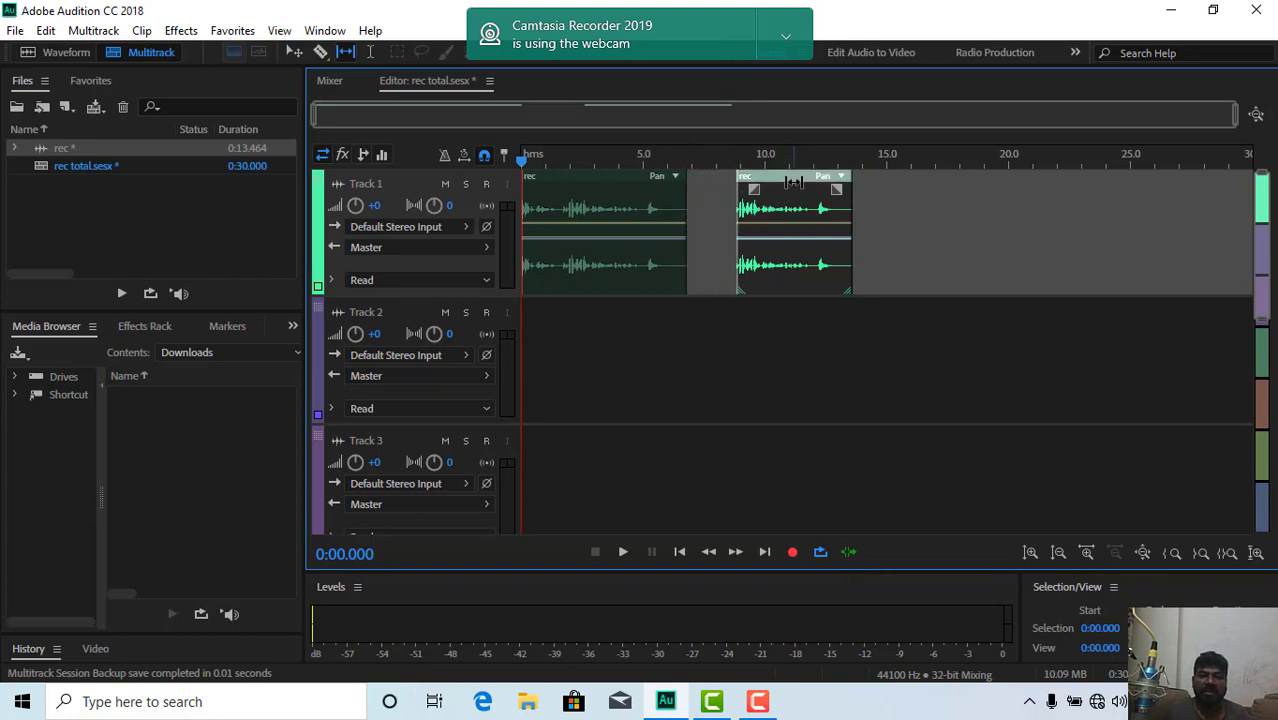
left_click_drag(793, 182, 743, 182)
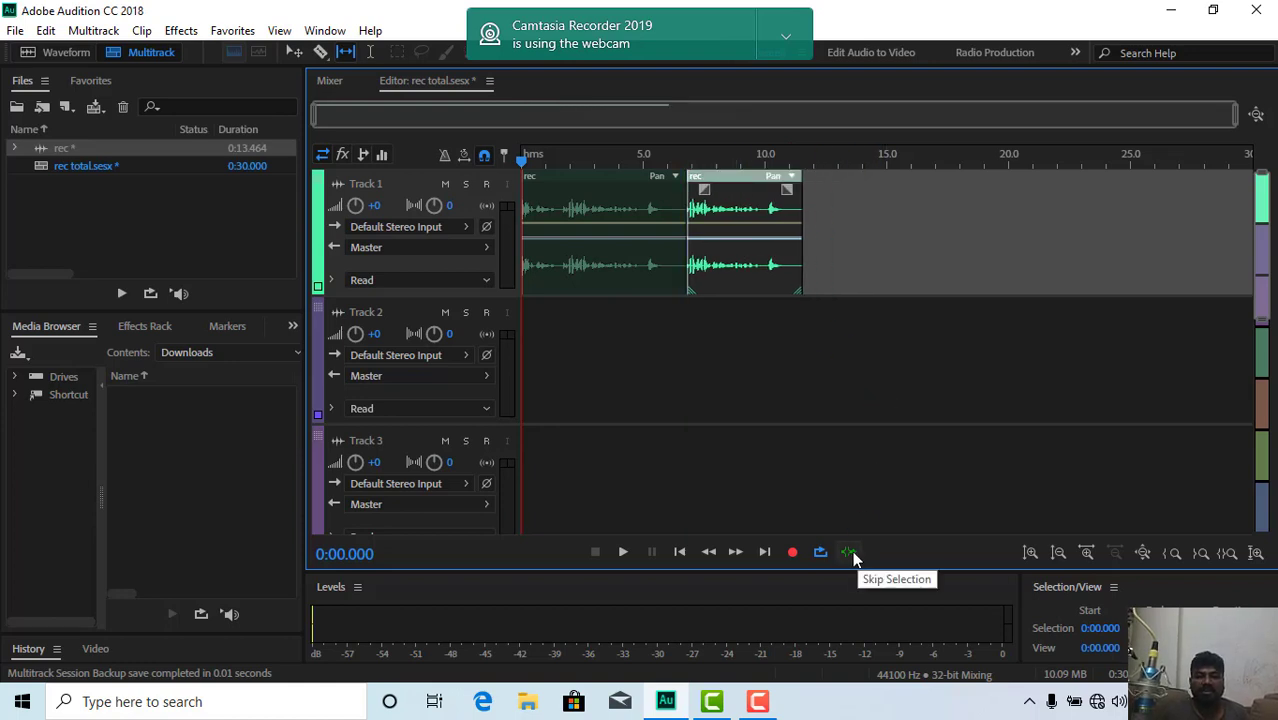
Step: Move the second Track 1 clip later and re-trim both its edges so it spans from about 6.1 s to about 12.1 s
left_click(346, 52)
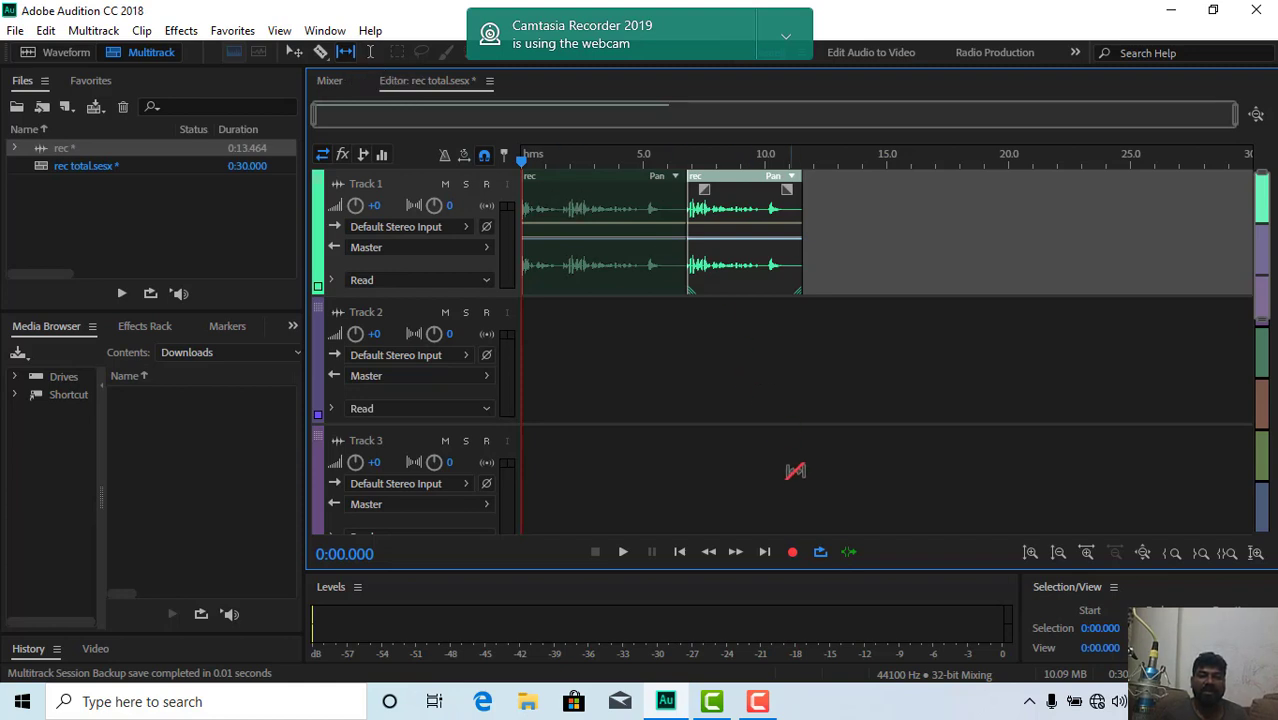
left_click(848, 552)
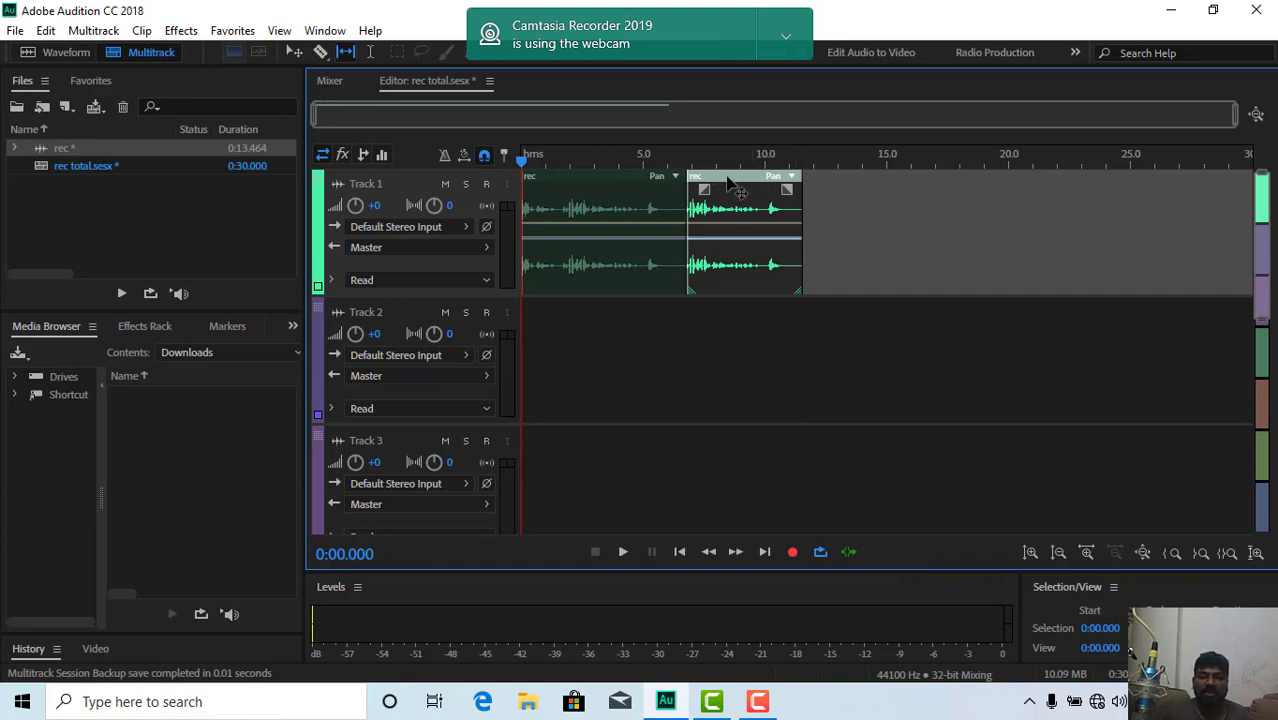
left_click_drag(727, 186, 757, 186)
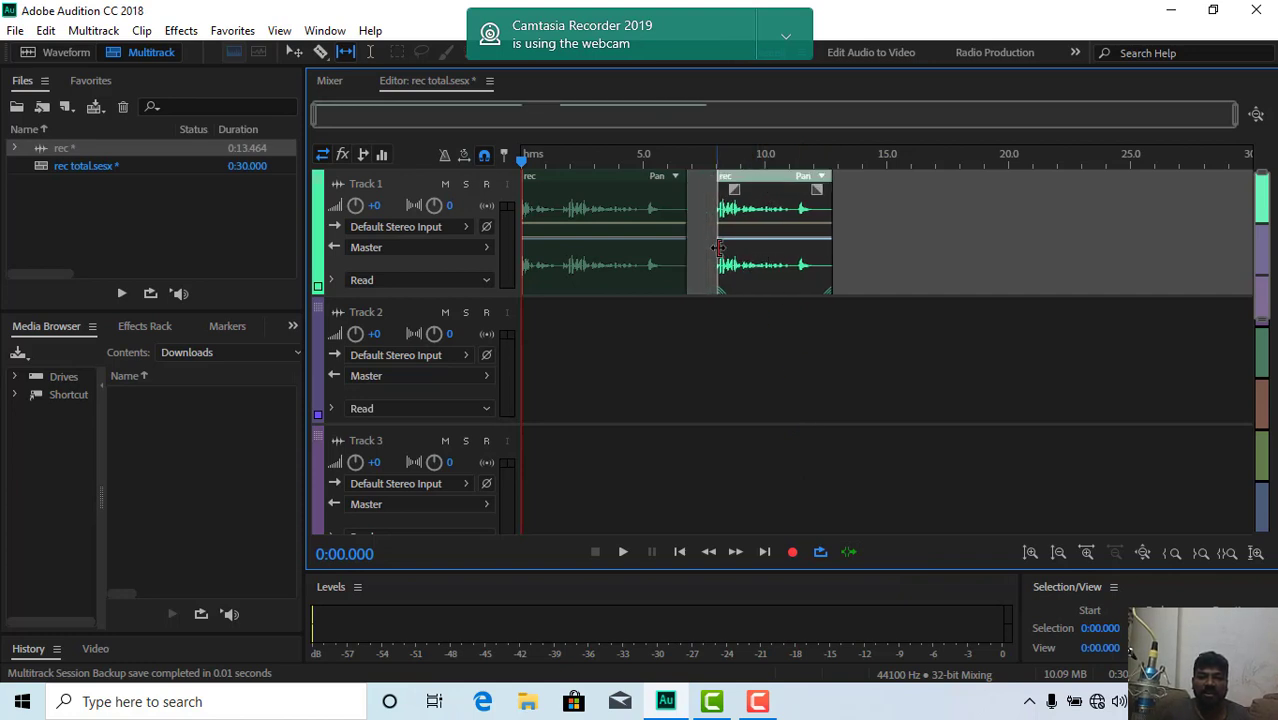
left_click_drag(717, 247, 672, 249)
left_click(671, 249)
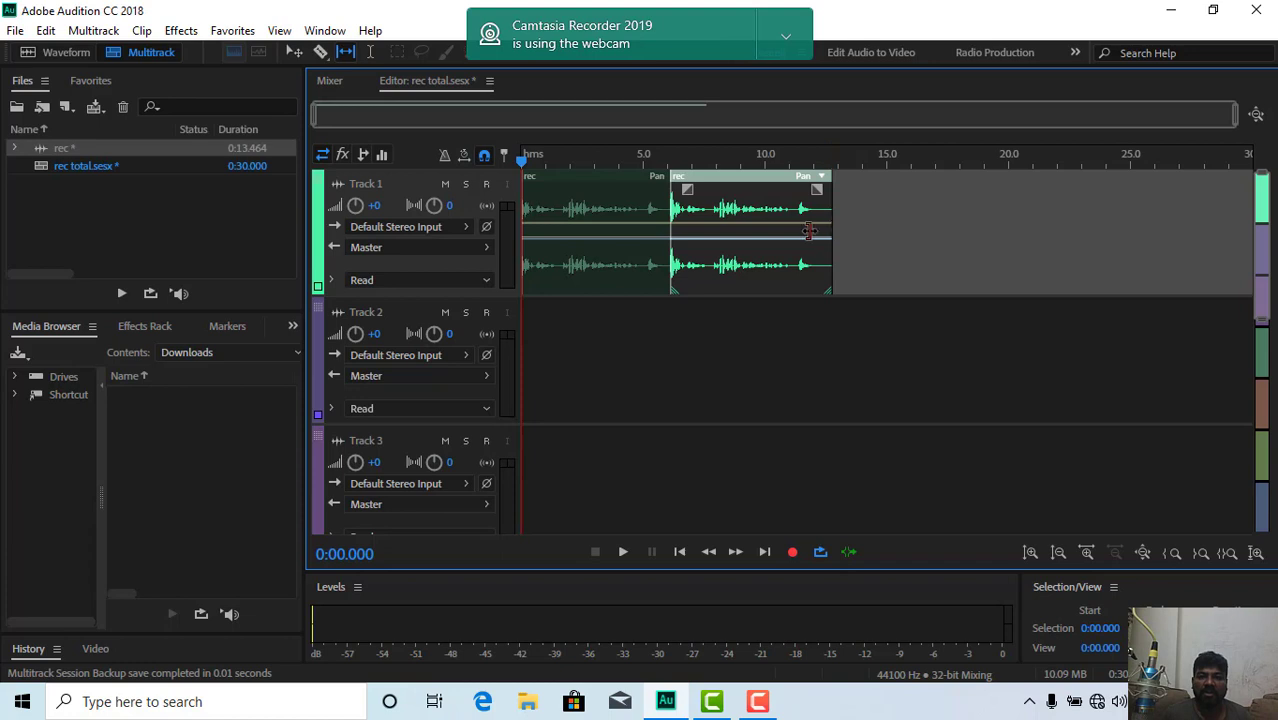
mouse_move(830, 231)
left_mouse_down()
mouse_move(787, 232)
mouse_move(838, 233)
mouse_move(795, 241)
mouse_move(815, 244)
left_mouse_up()
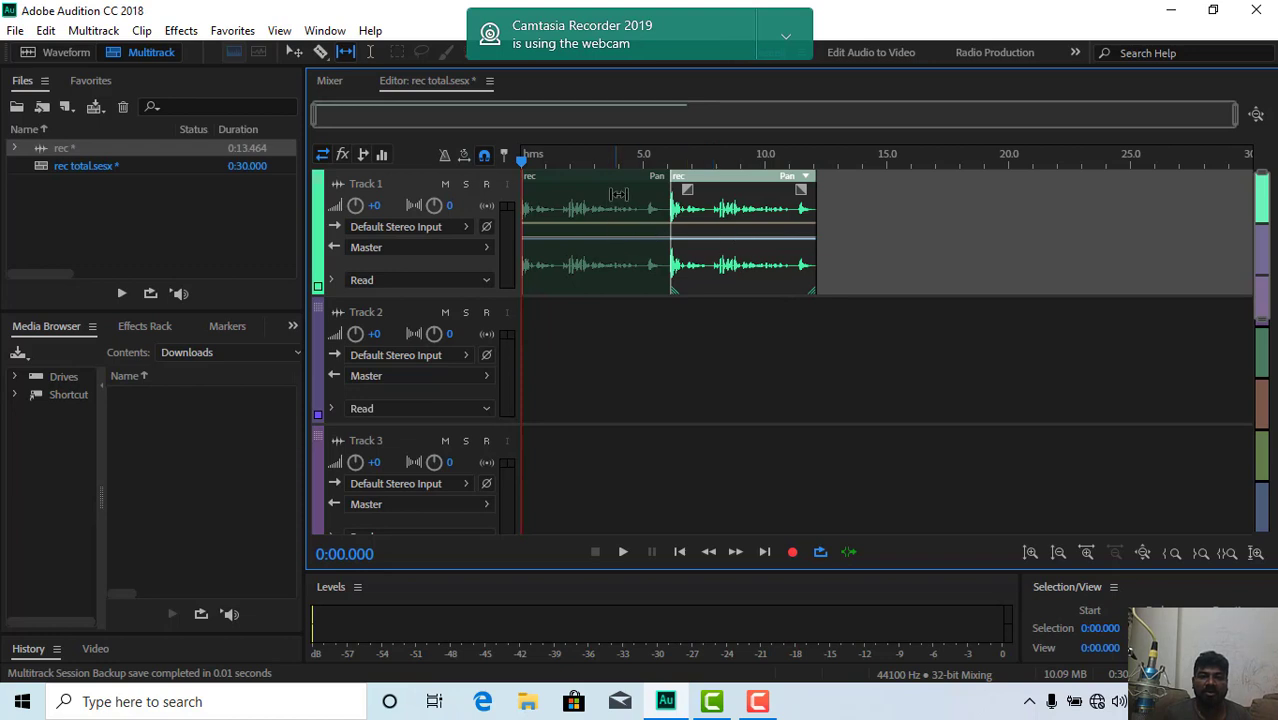
Step: Play the multitrack session from about 2.15 s and stop playback at about 4.17 s
left_click(573, 157)
key("space")
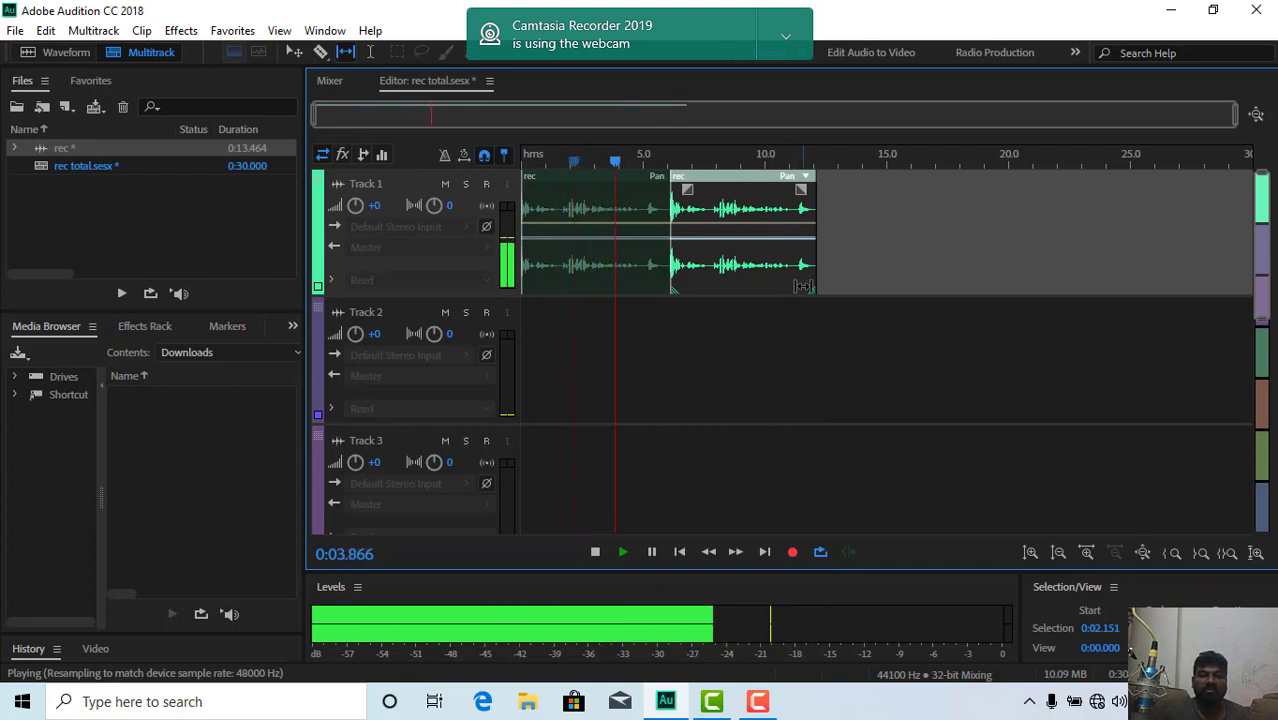
key("space")
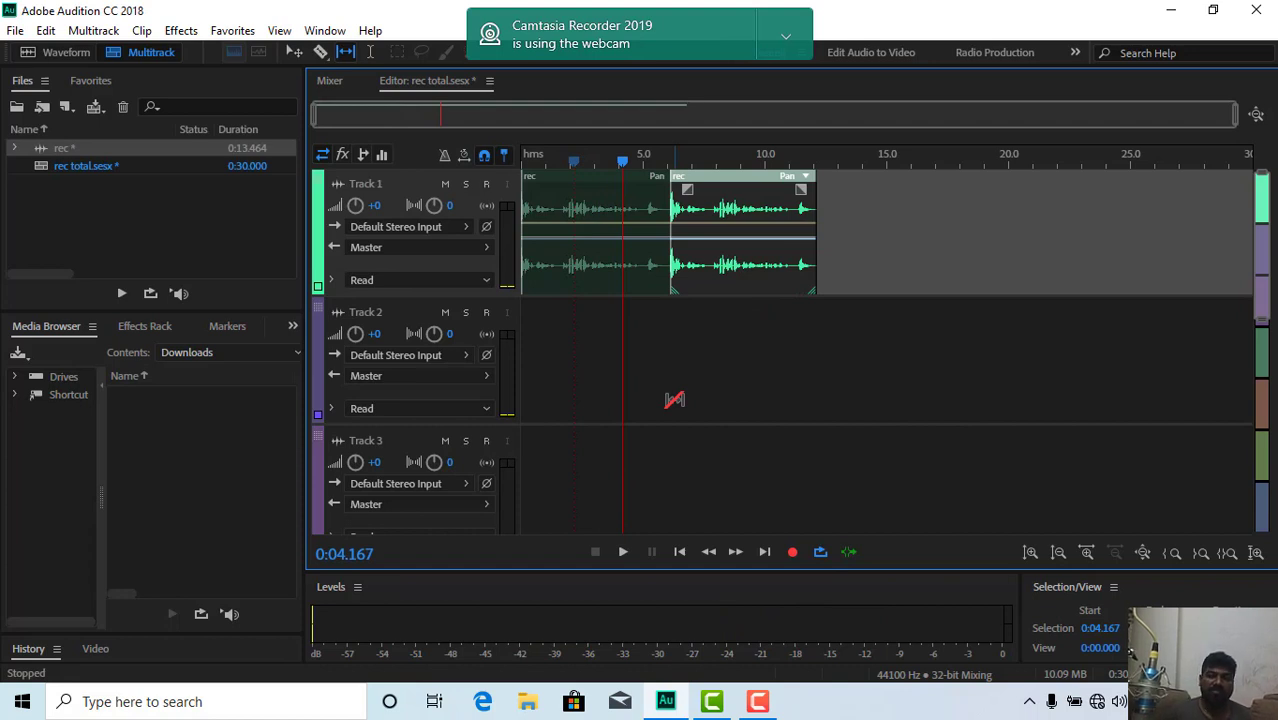
key("XF86AudioRaiseVolume")
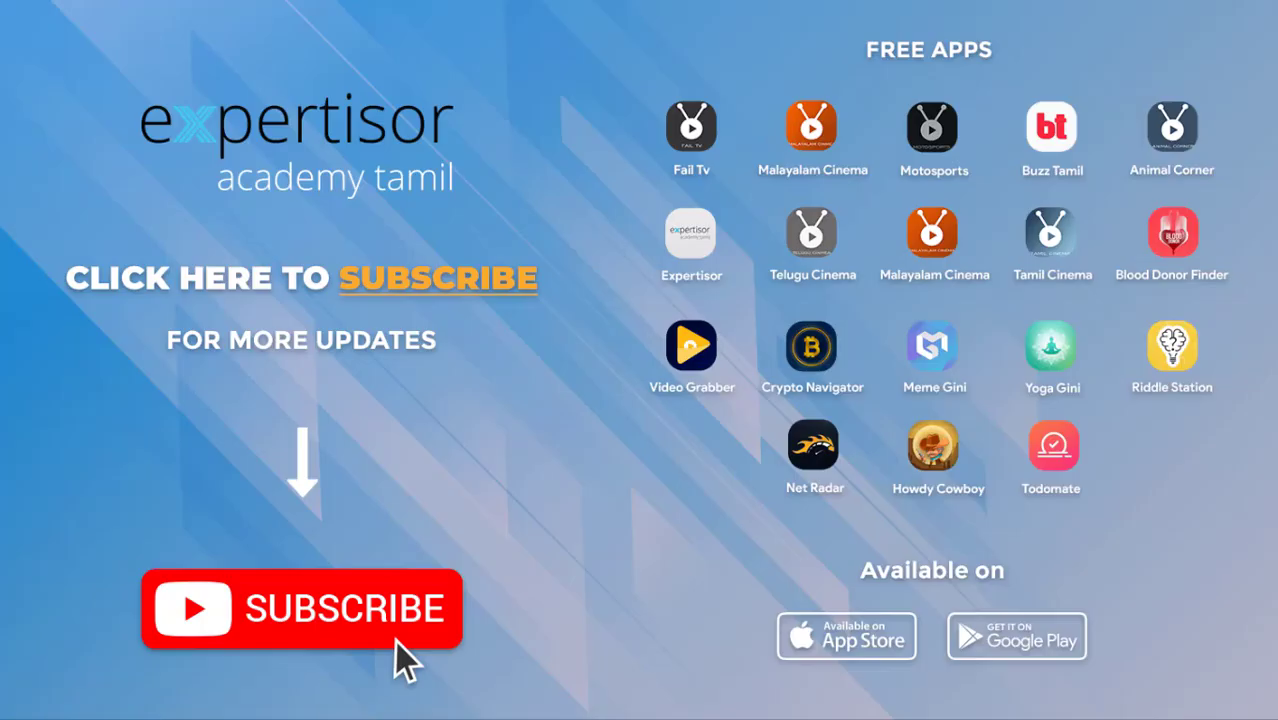